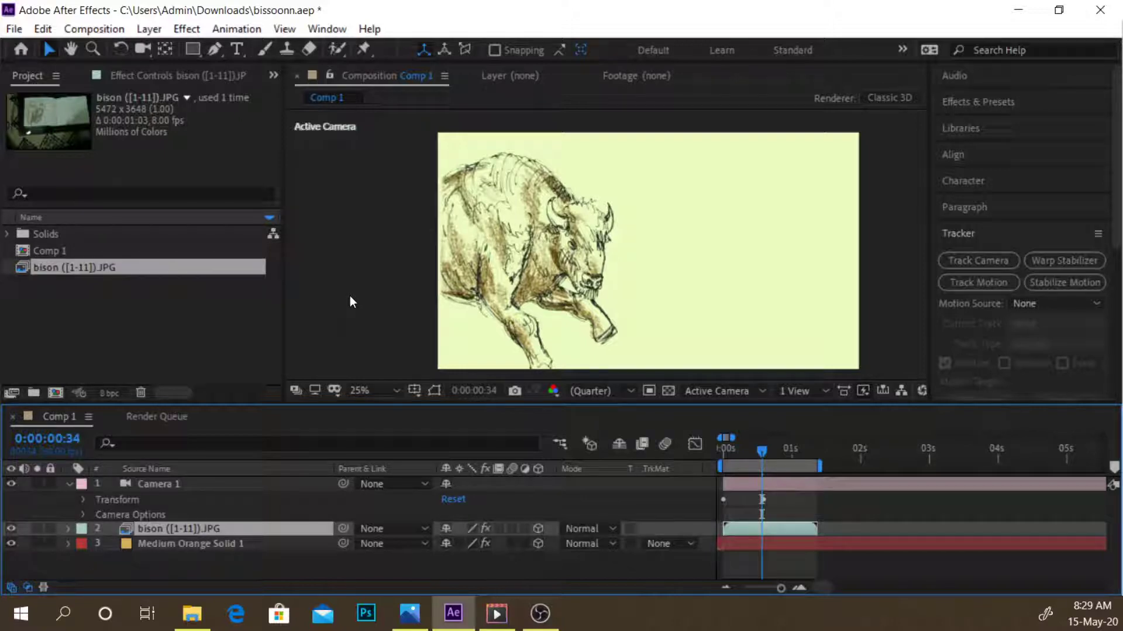
- Play a preview of the bison animation in Comp 1 and stop it
key("space")
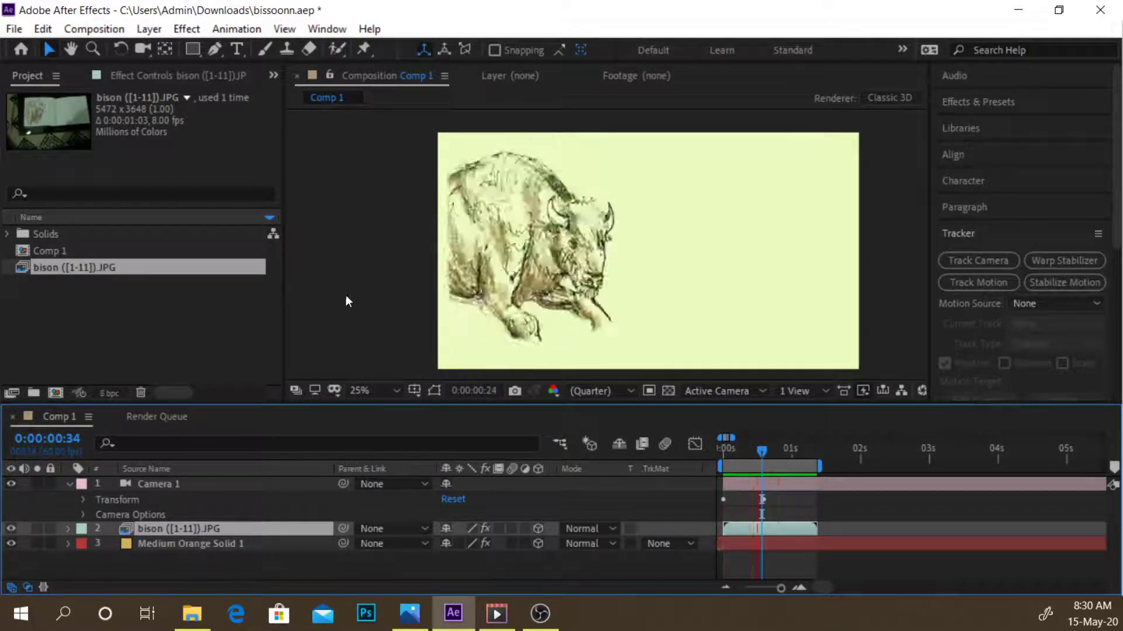
key("space")
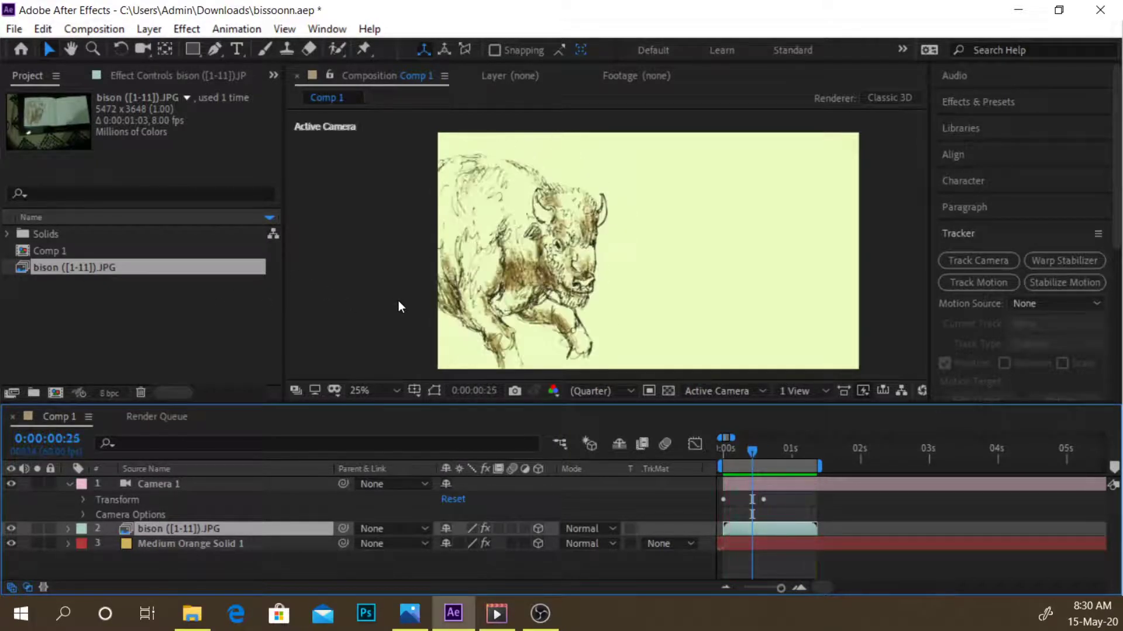
mouse_move(499, 618)
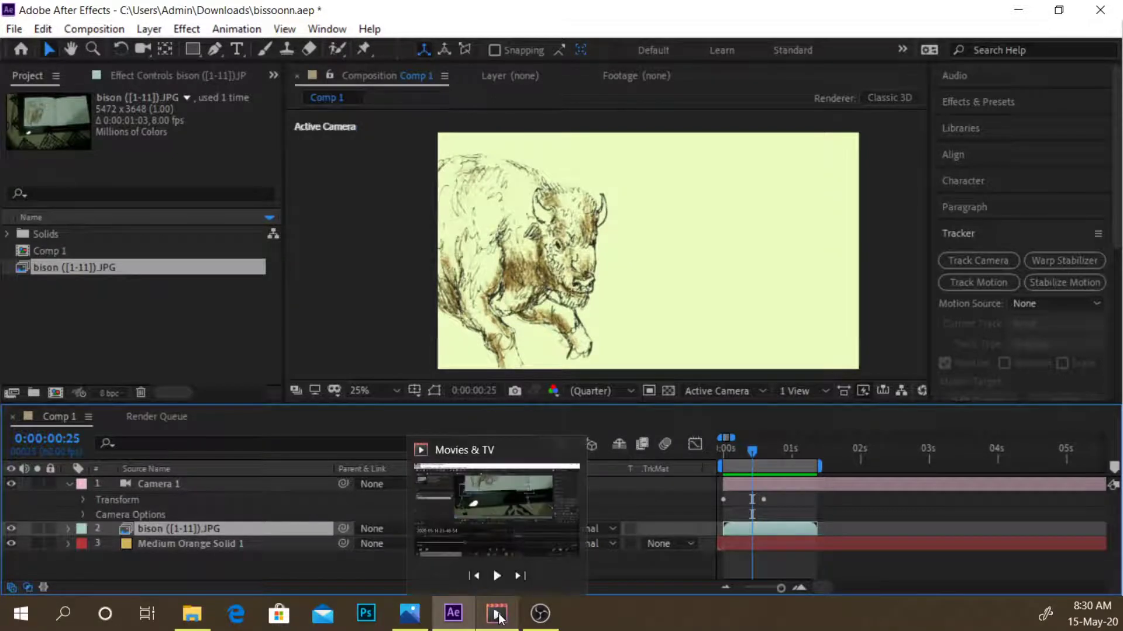
- Switch to Photos and examine the sequence of bison sketchbook photos in forward order, starting from bull (1).JPG
left_click(409, 614)
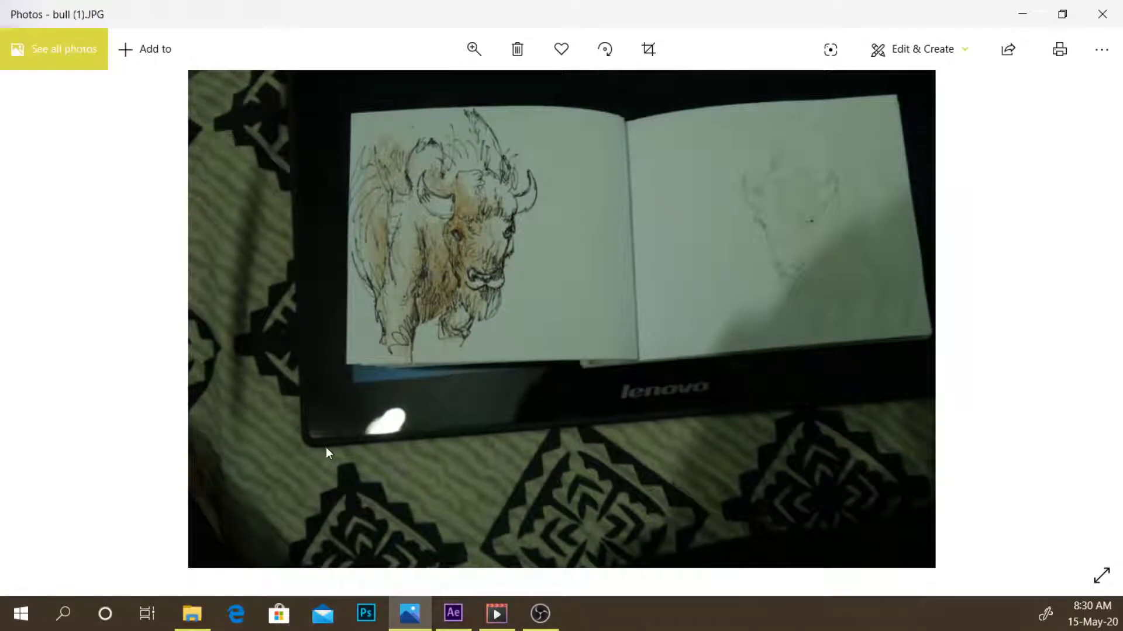
key("Right")
key("Right")
key("Right")
key("Right")
key("Right")
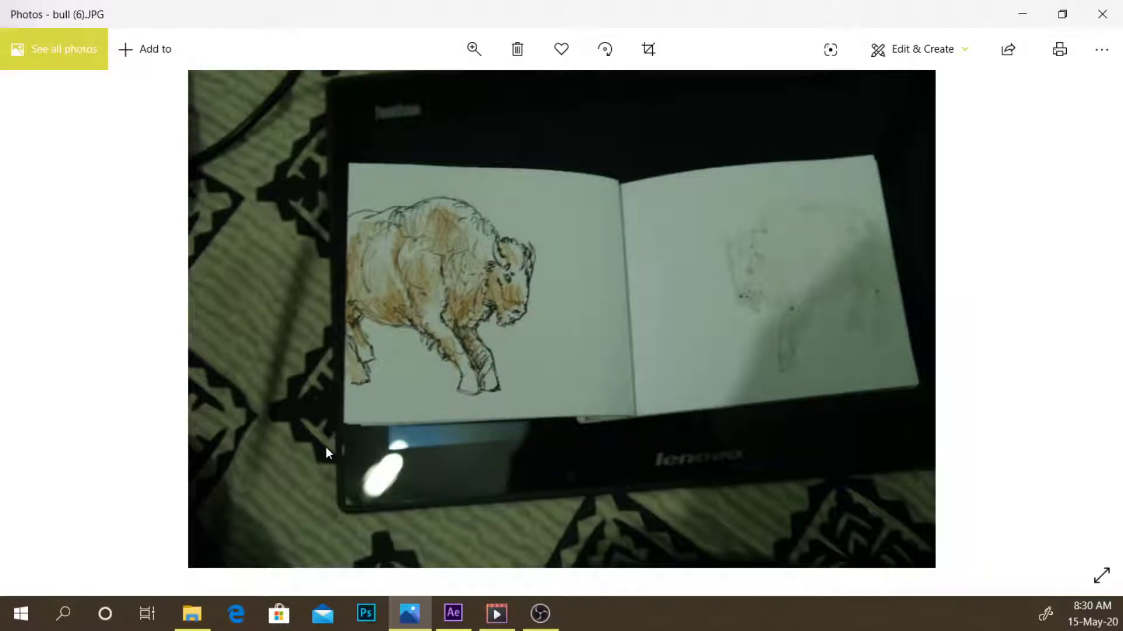
key("Right")
key("Right")
key("Right")
key("Right")
key("Right")
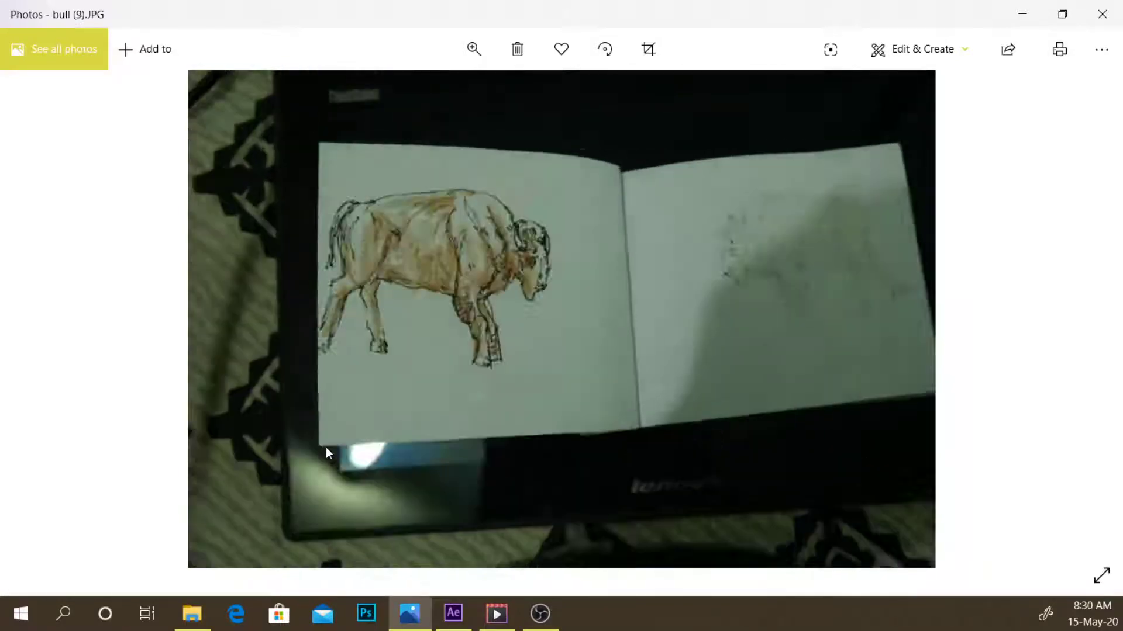
- Review the bison sketchbook photos in reverse order, back to bull (1).JPG
key("Left")
key("Left")
key("Left")
key("Left")
key("Left")
key("Left")
key("Left")
key("Left")
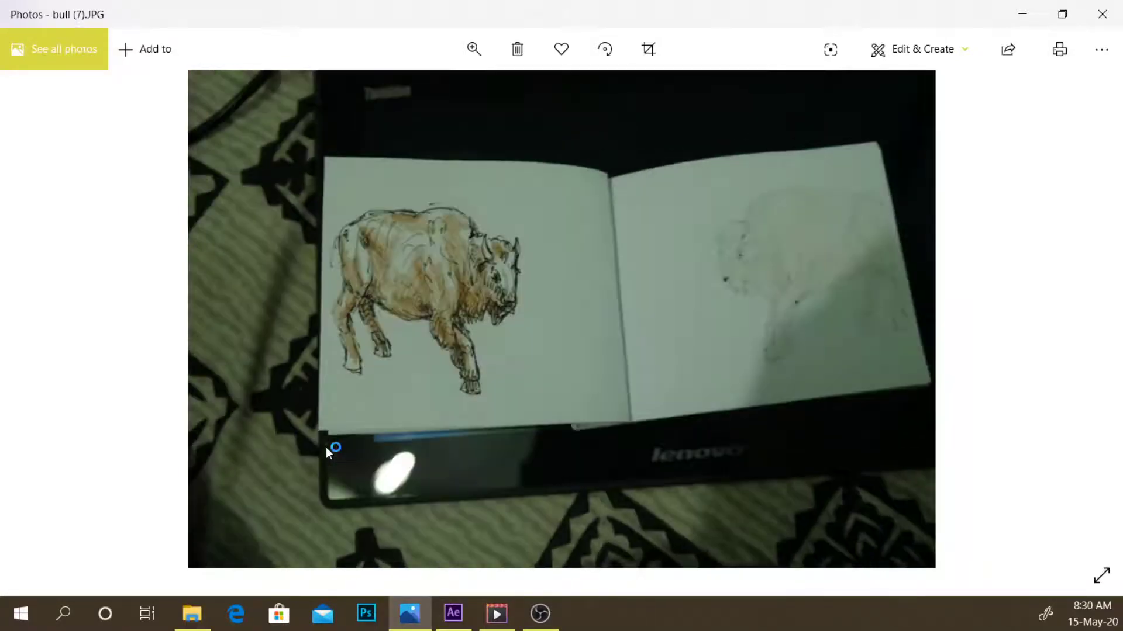
key("Left")
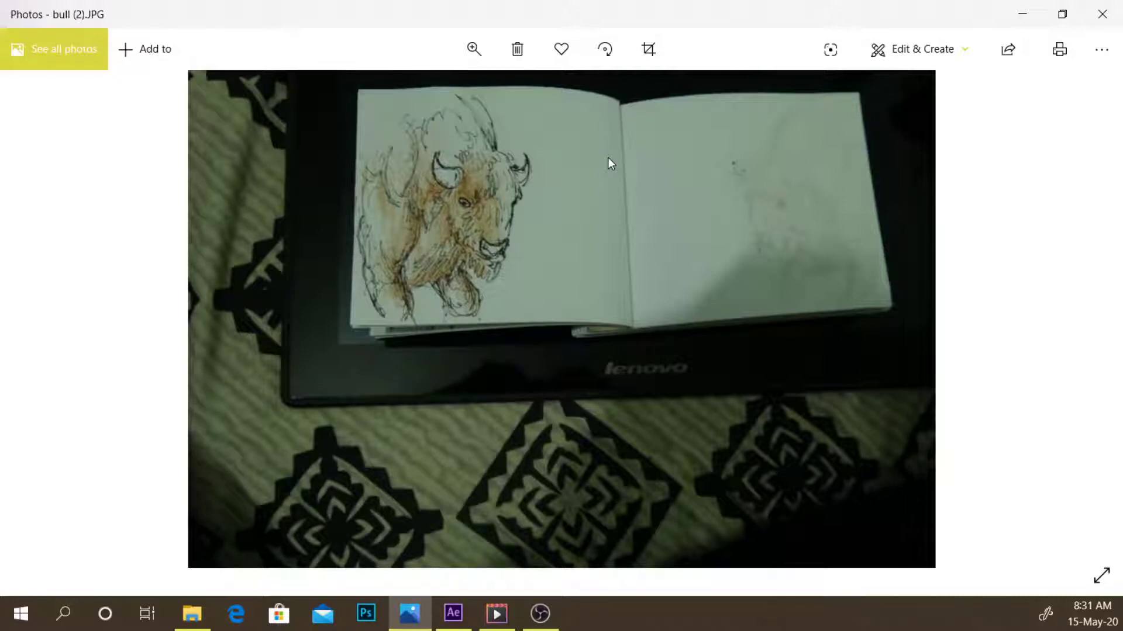
key("Left")
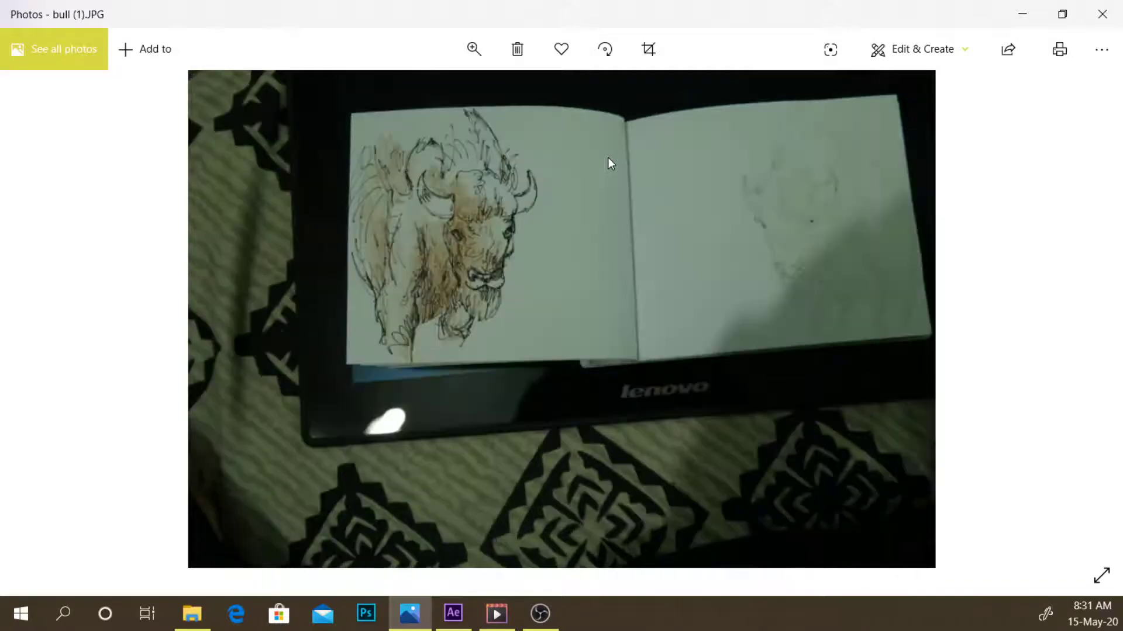
- Compare how the bison and the sketchbook shift between photos bull (1).JPG to bull (7).JPG, ending on bull (6).JPG
key("Right")
key("Right")
key("Right")
key("Right")
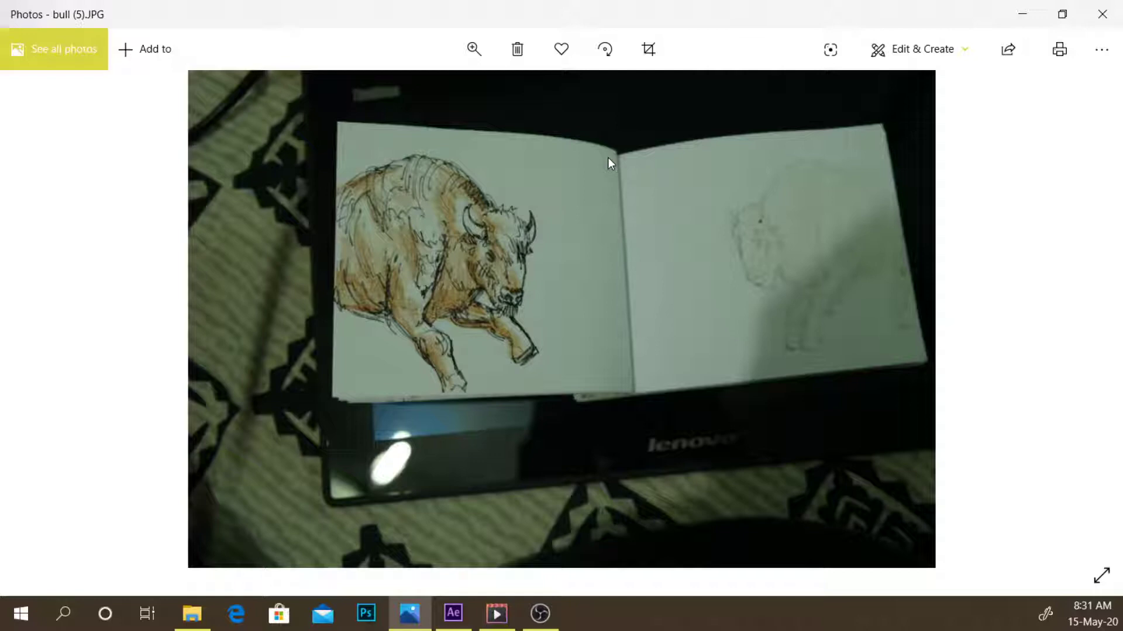
key("Right")
key("Left")
key("Right")
key("Right")
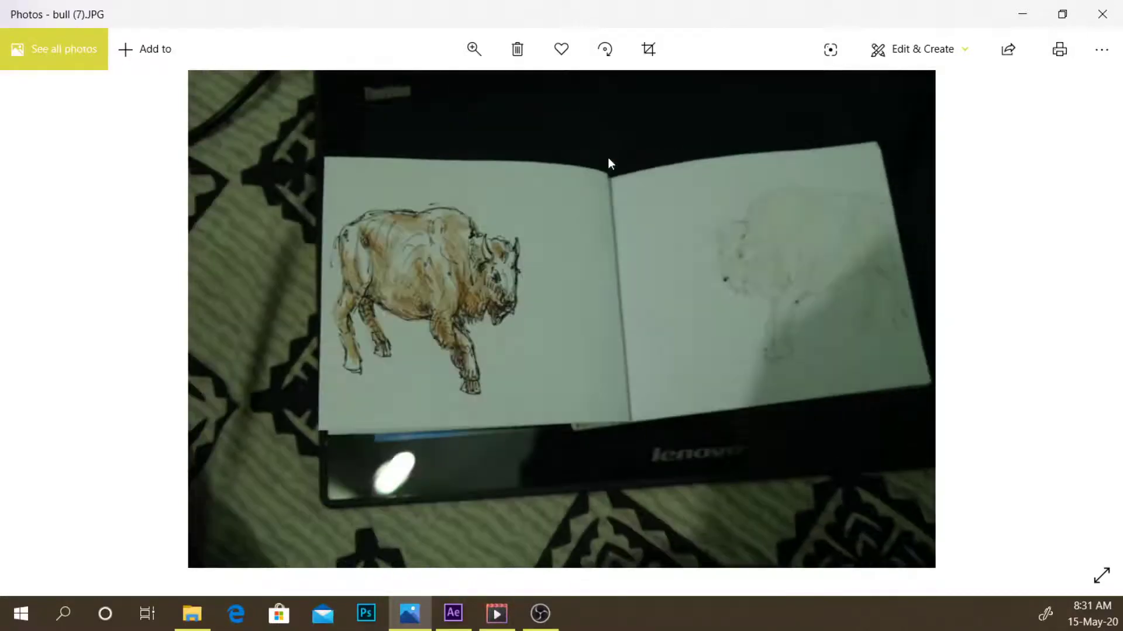
key("Left")
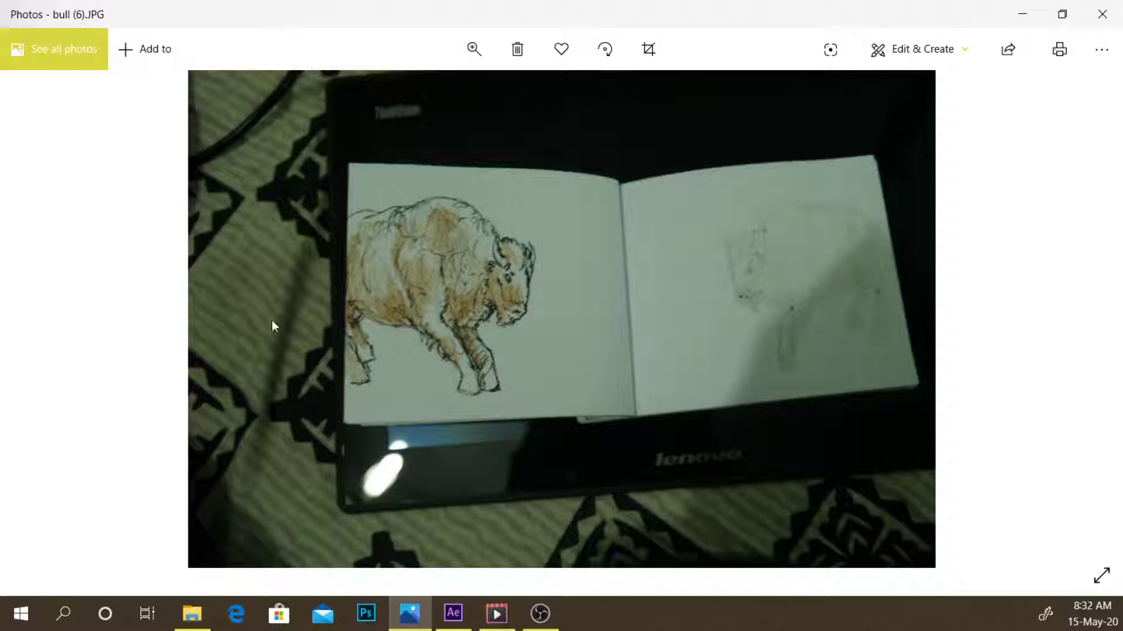
- Switch to Movies & TV and examine the track points in the recorded stabilization session, scrubbing back to 0:07:03
mouse_move(496, 614)
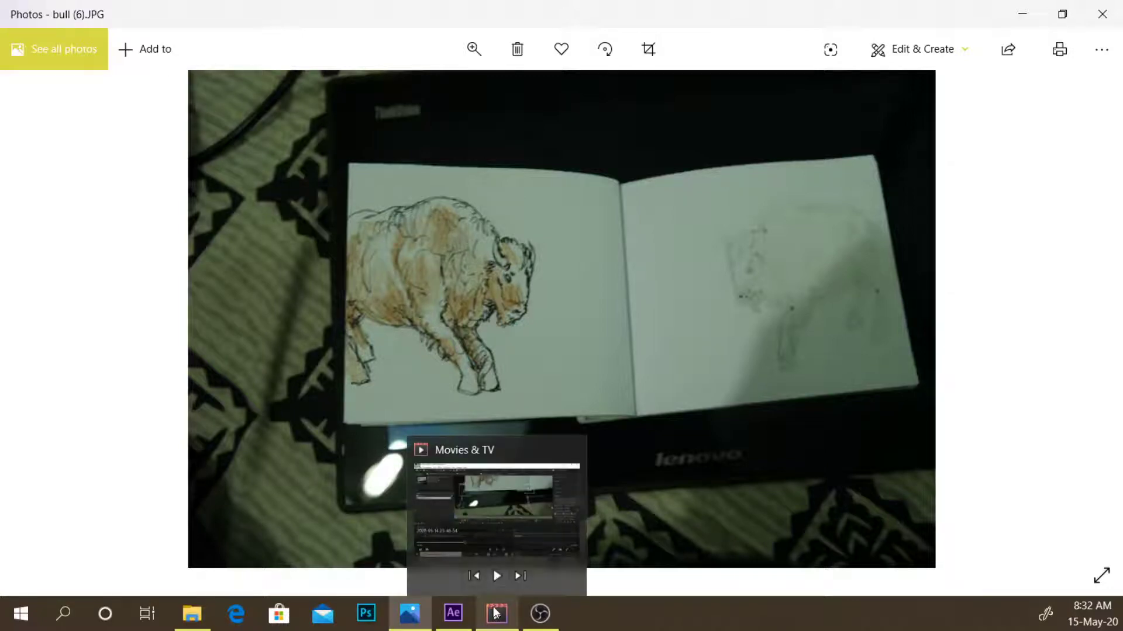
left_click(488, 531)
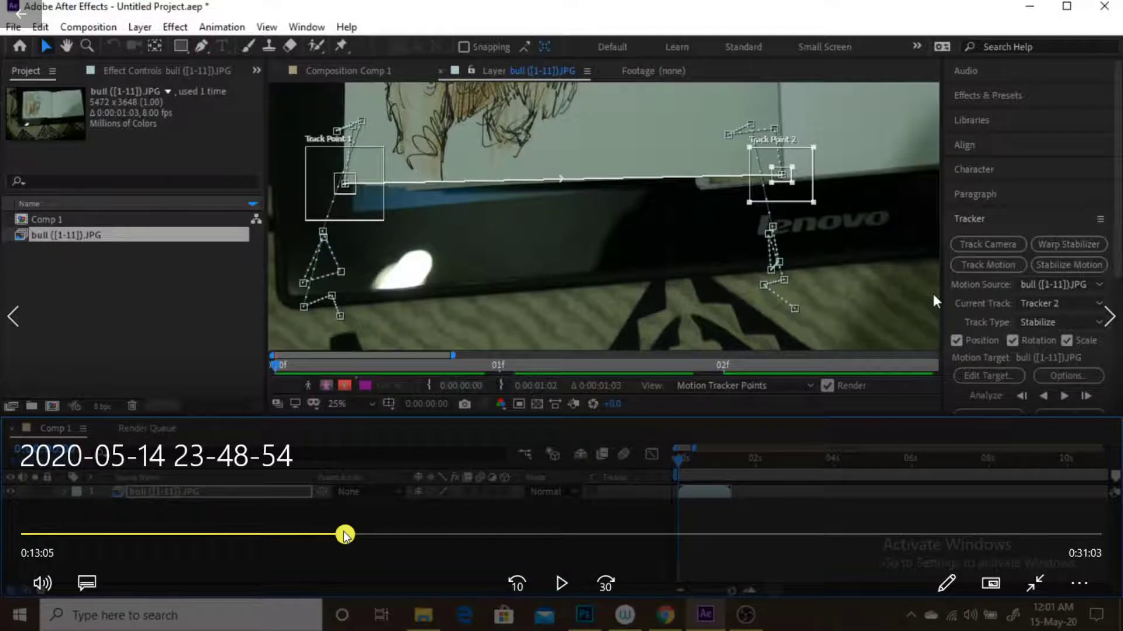
left_click_drag(345, 536, 341, 535)
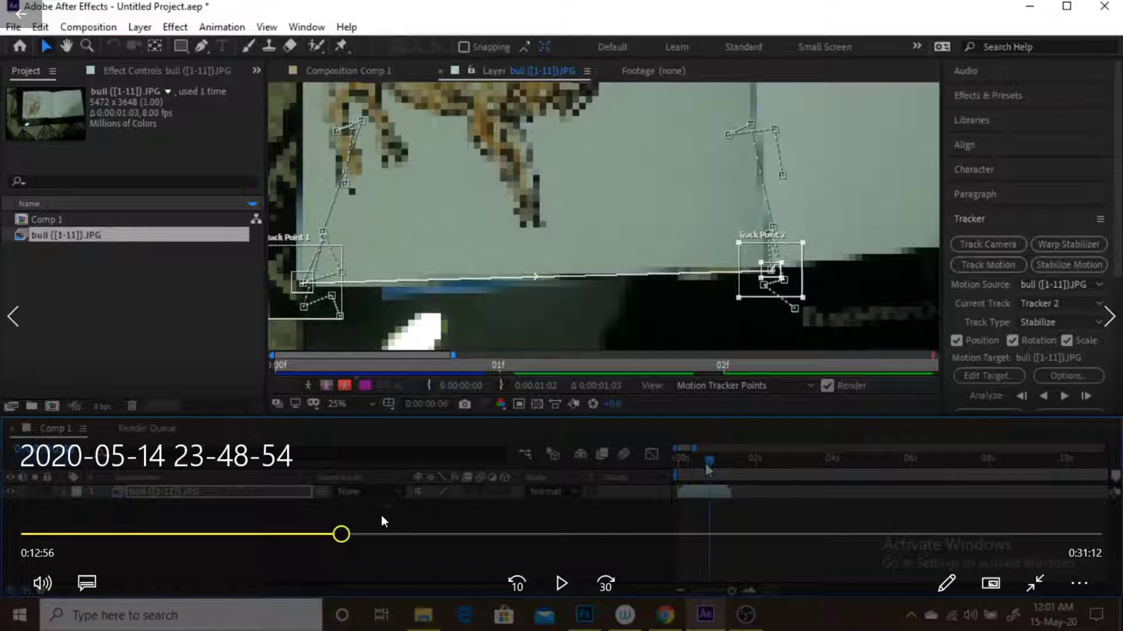
left_click_drag(349, 534, 300, 533)
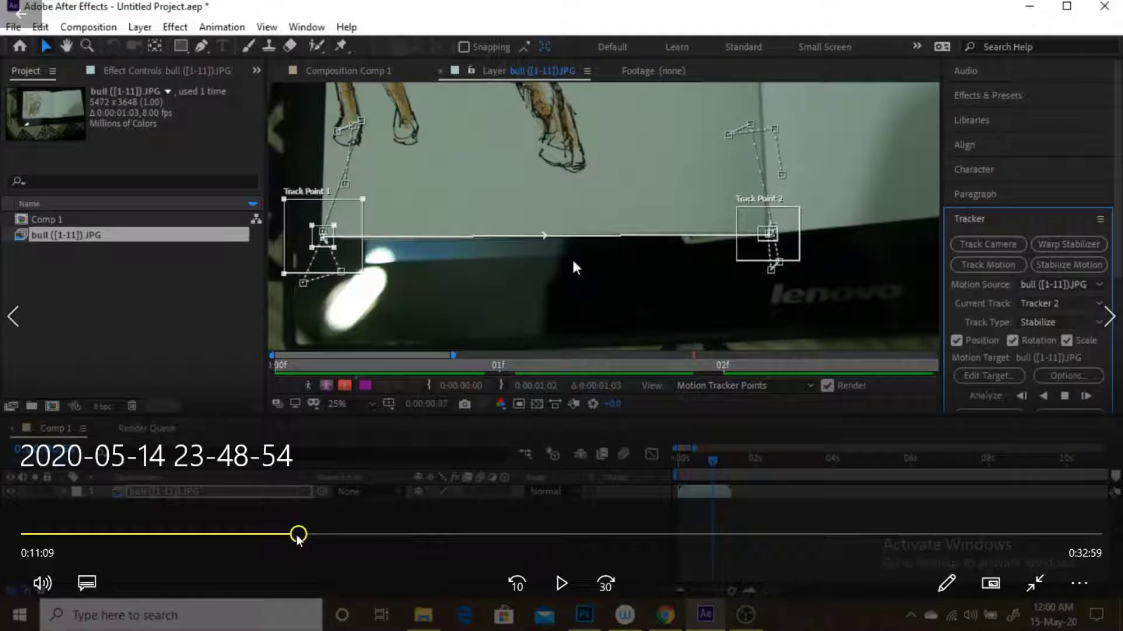
left_click_drag(299, 534, 237, 534)
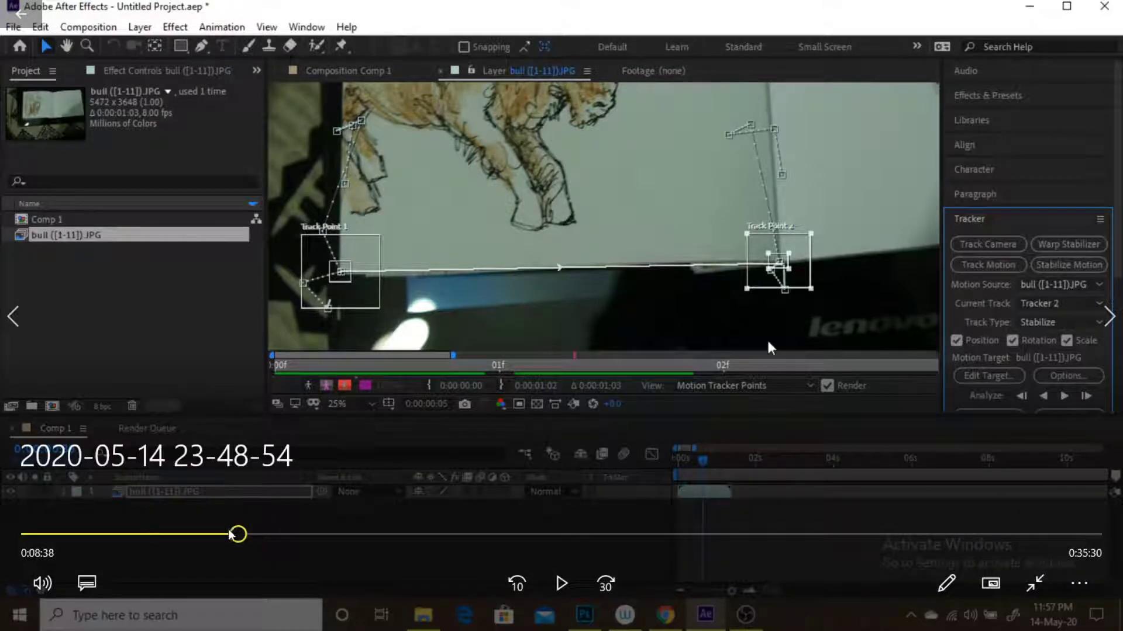
left_click_drag(237, 537, 214, 535)
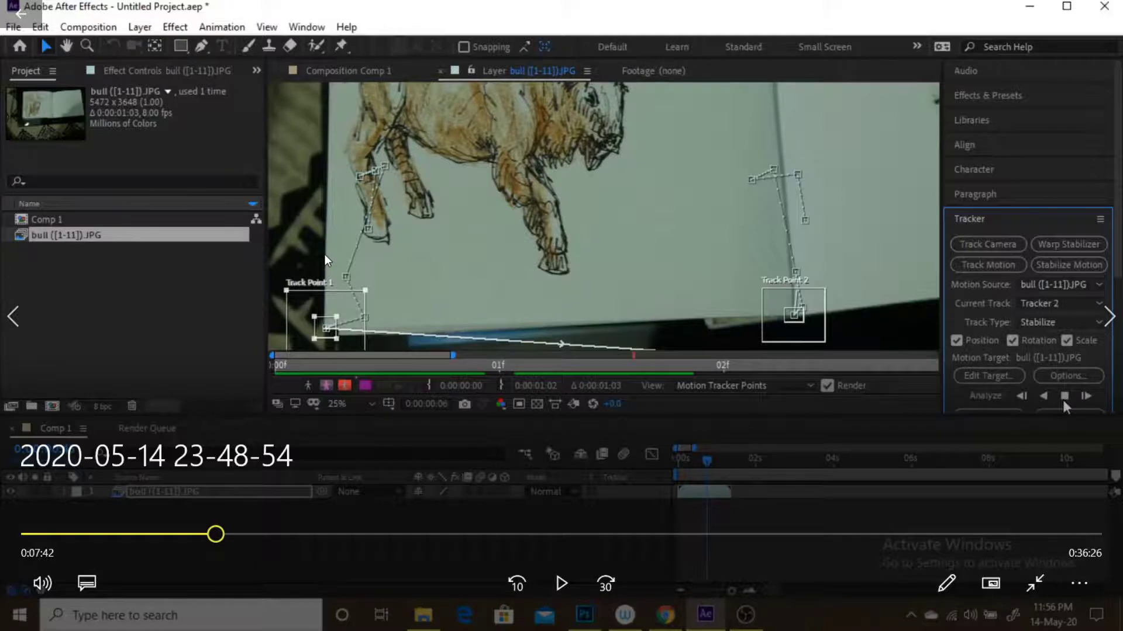
left_click(215, 534)
left_click(215, 534)
mouse_move(215, 534)
left_mouse_down()
mouse_move(180, 533)
mouse_move(202, 534)
left_mouse_up()
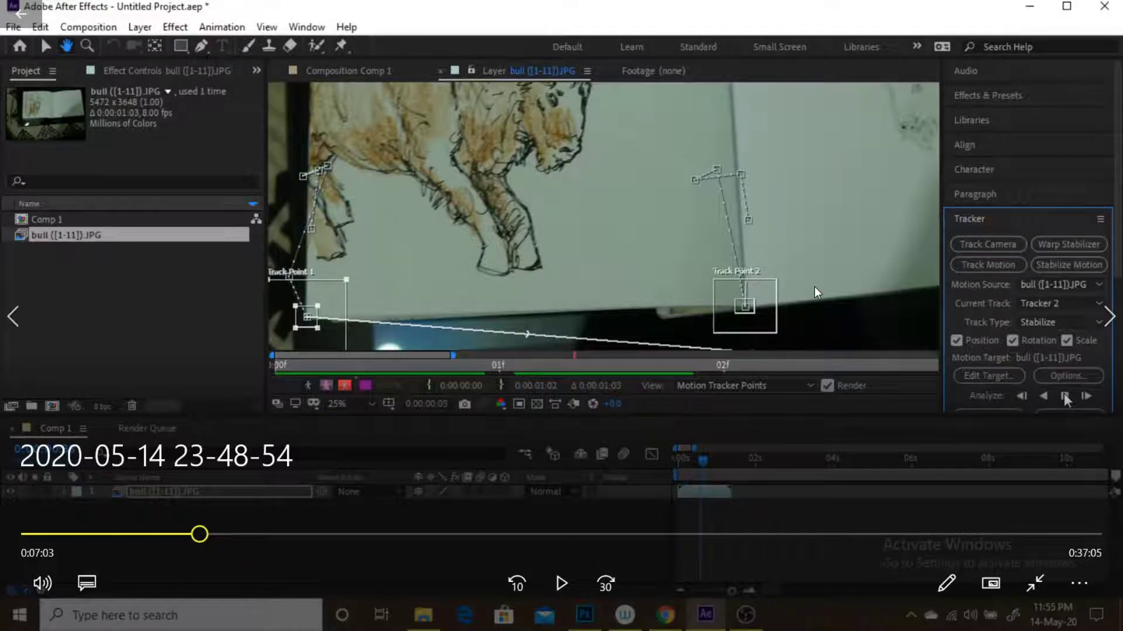
- Minimize the video player, switch to After Effects, and play a short preview of Comp 1
left_click(1021, 13)
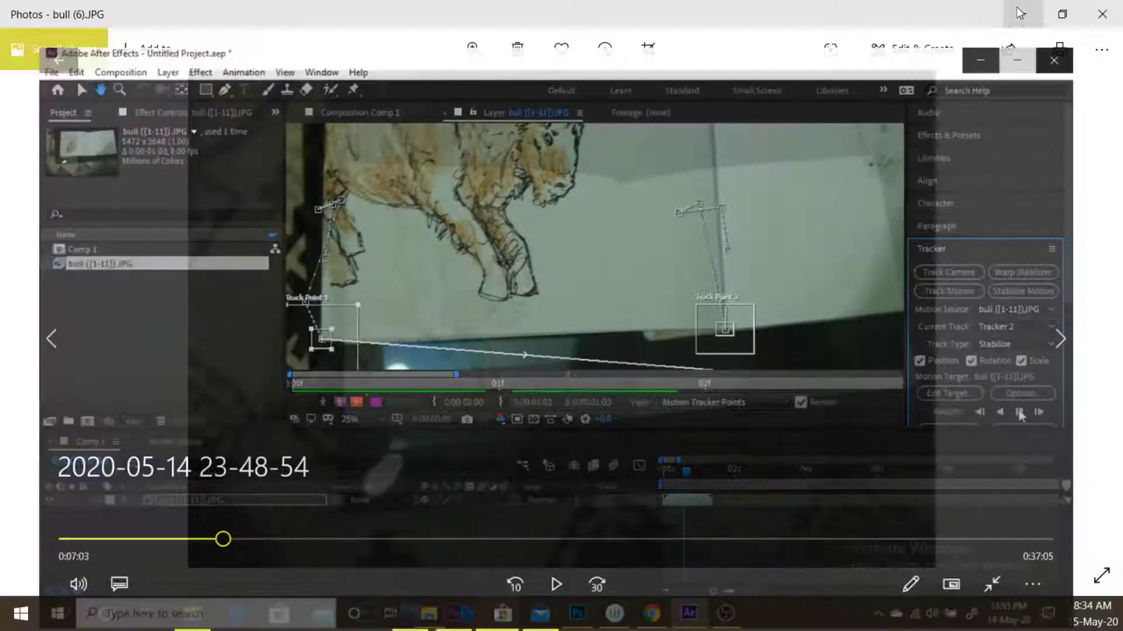
left_click(453, 614)
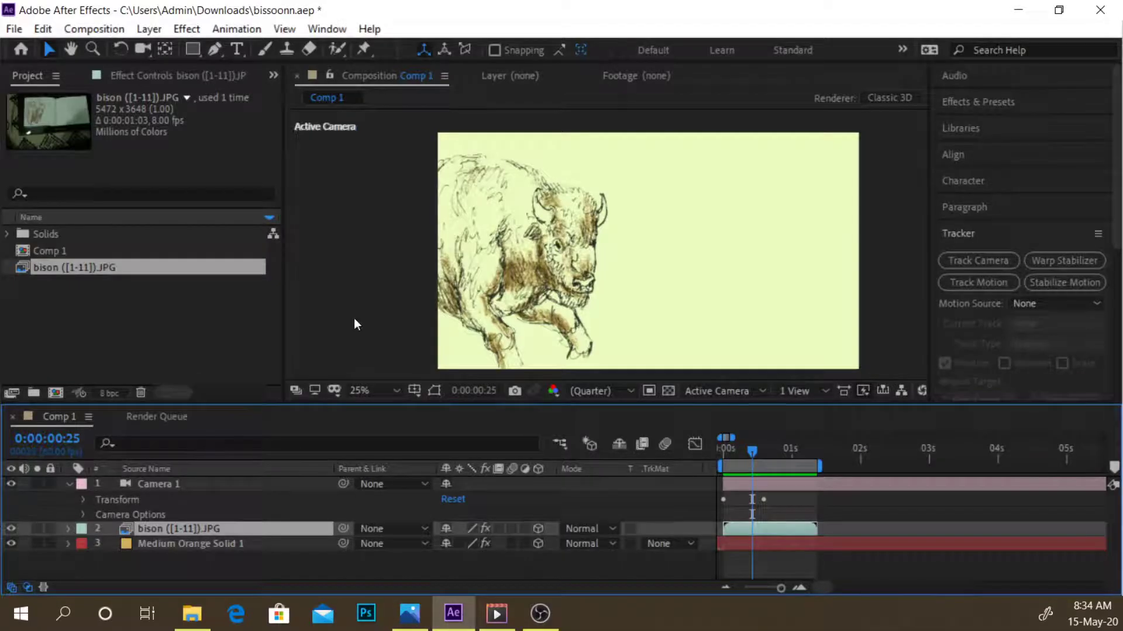
key("space")
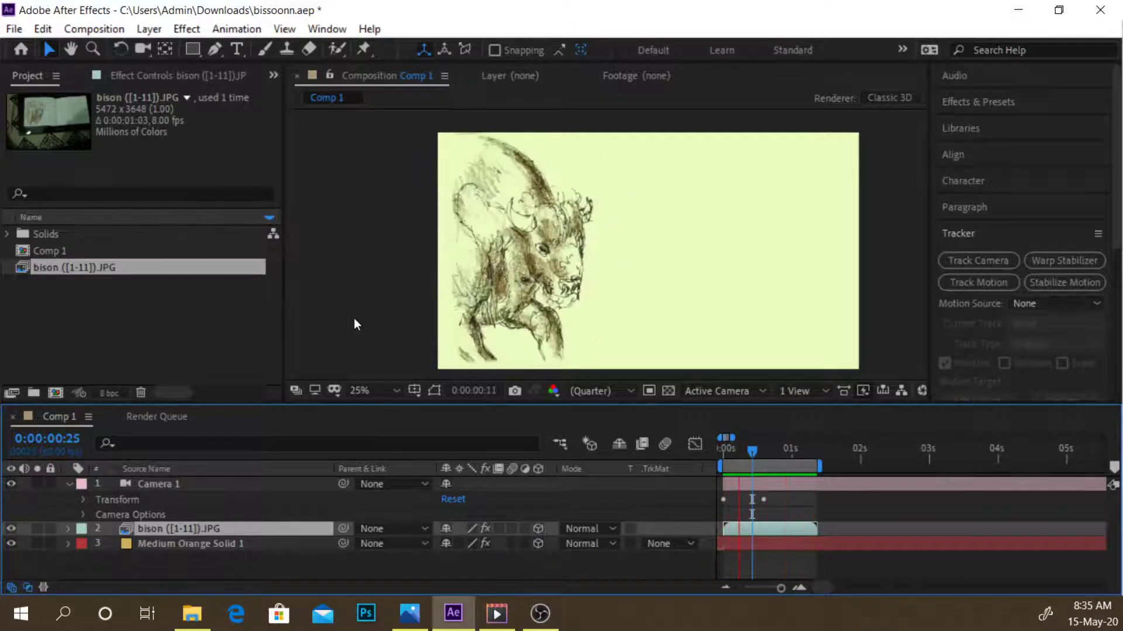
key("space")
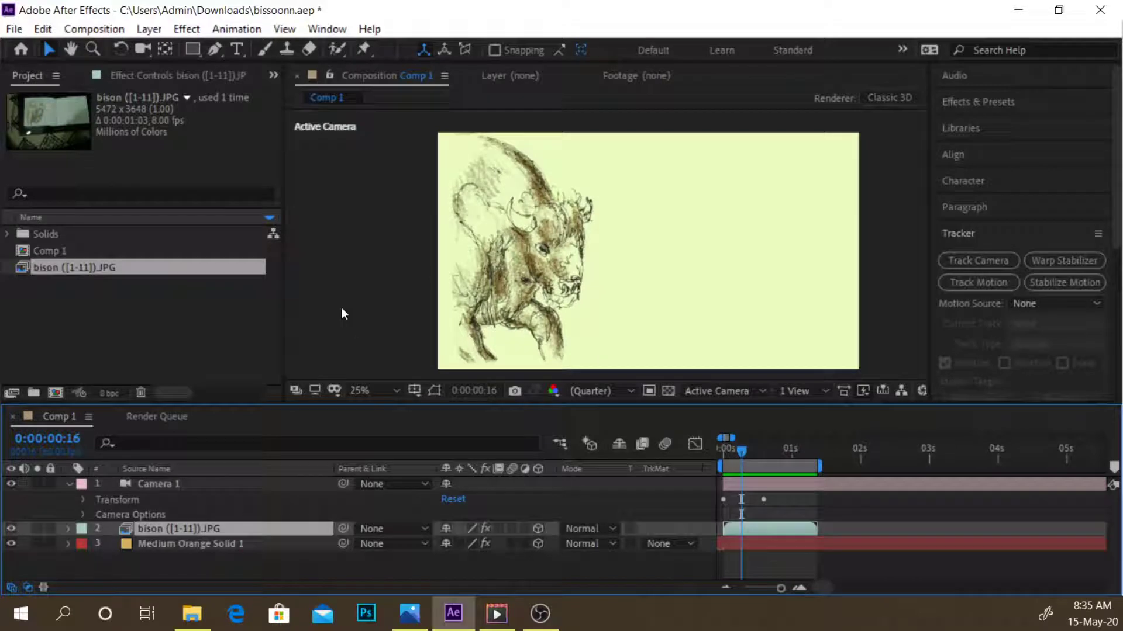
- Save the bissoonn.aep project and close it
left_click(14, 29)
left_click(93, 173)
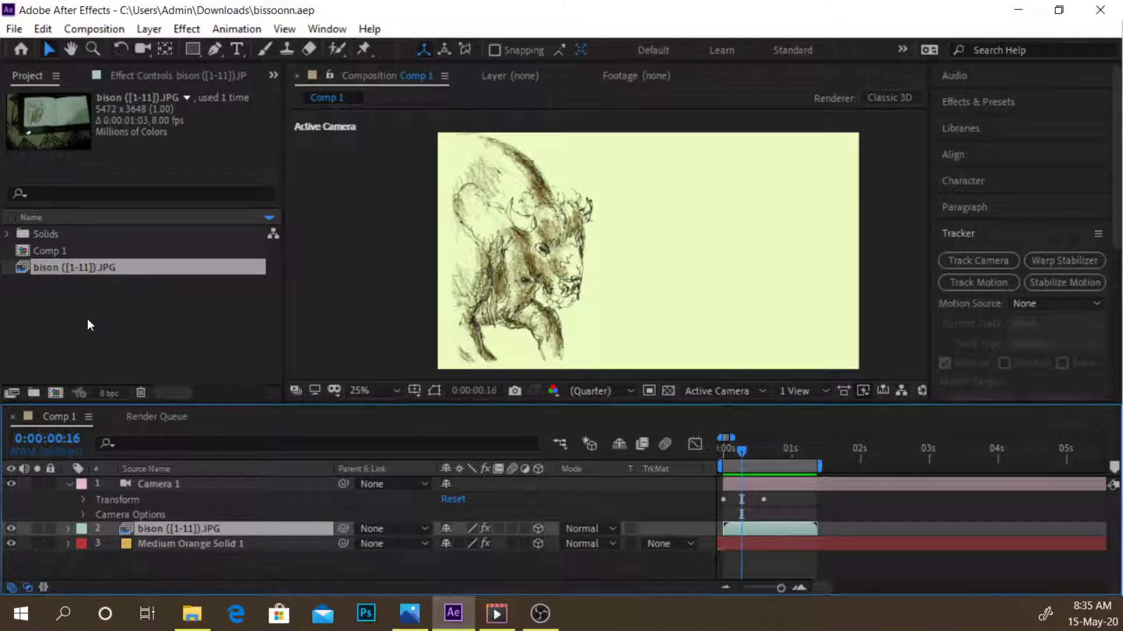
left_click(14, 29)
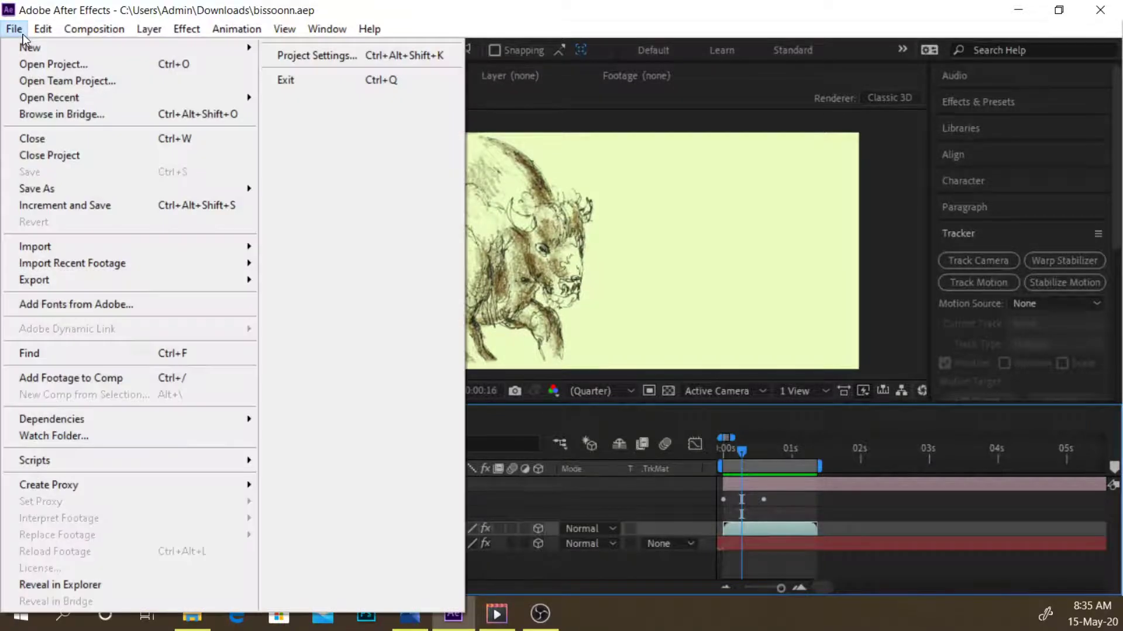
left_click(65, 159)
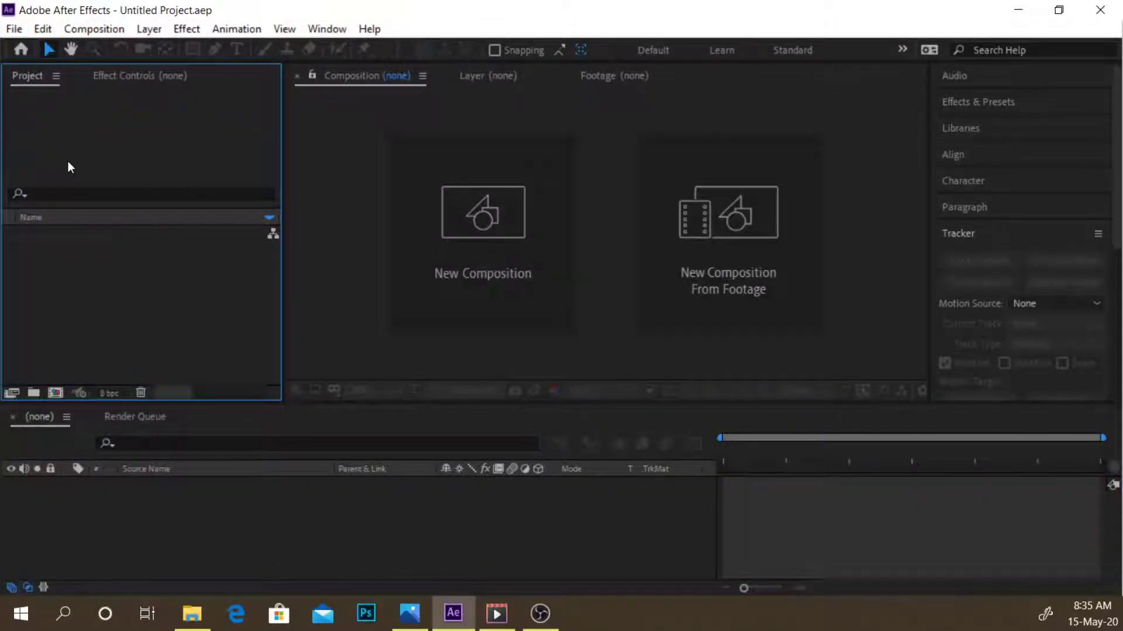
- Open the Import File dialog at the Bisoncmaera folder
double_click(114, 266)
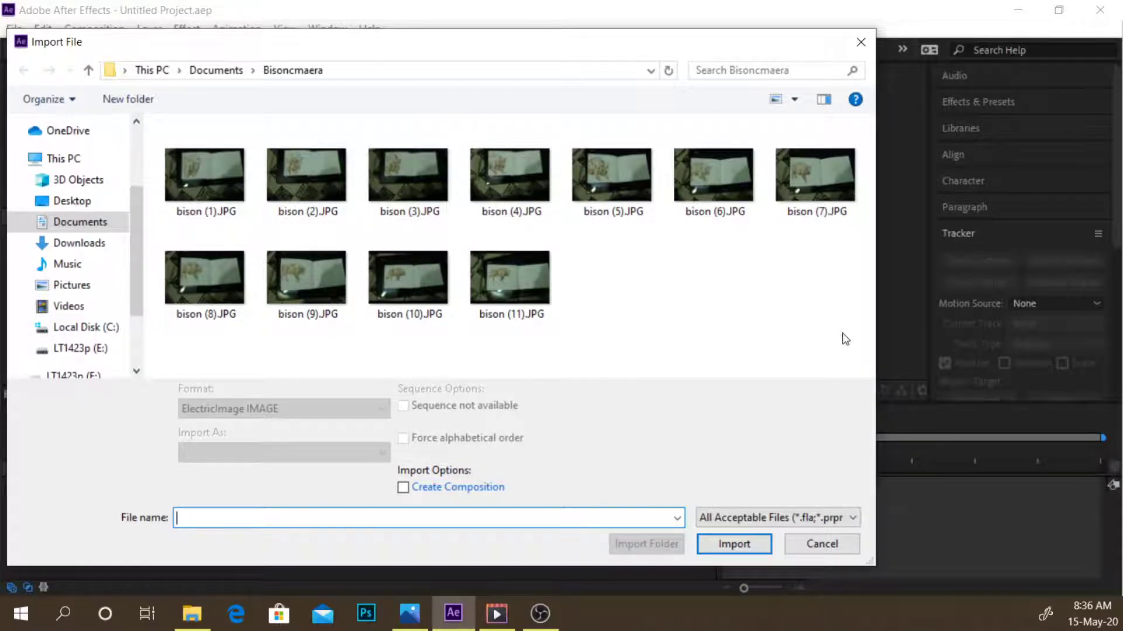
left_click_drag(844, 334, 191, 166)
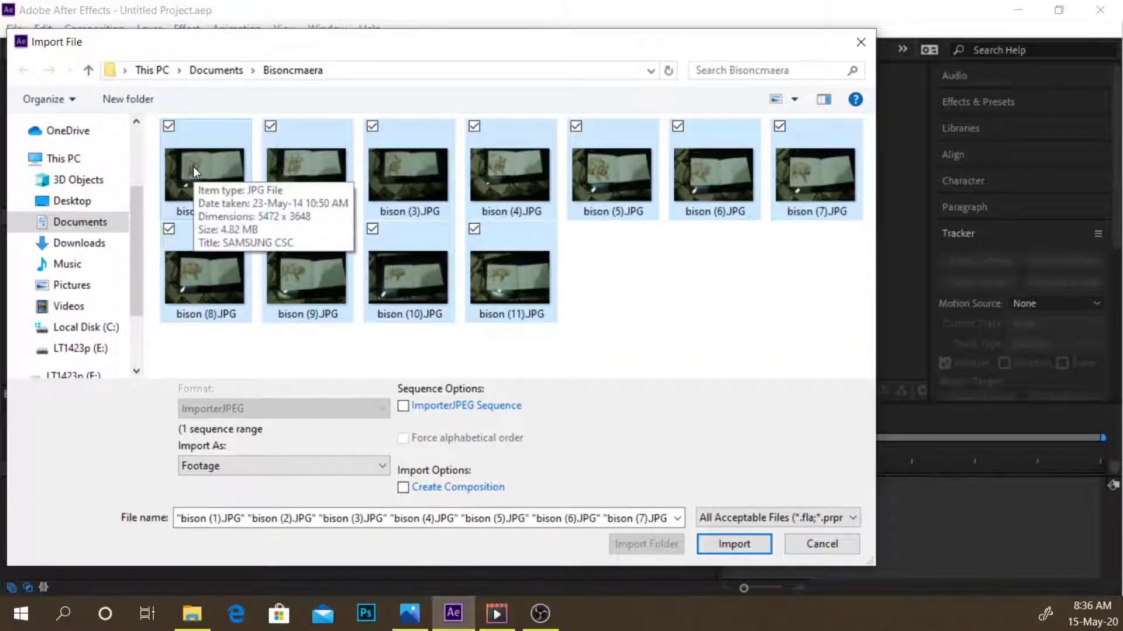
right_click(193, 167)
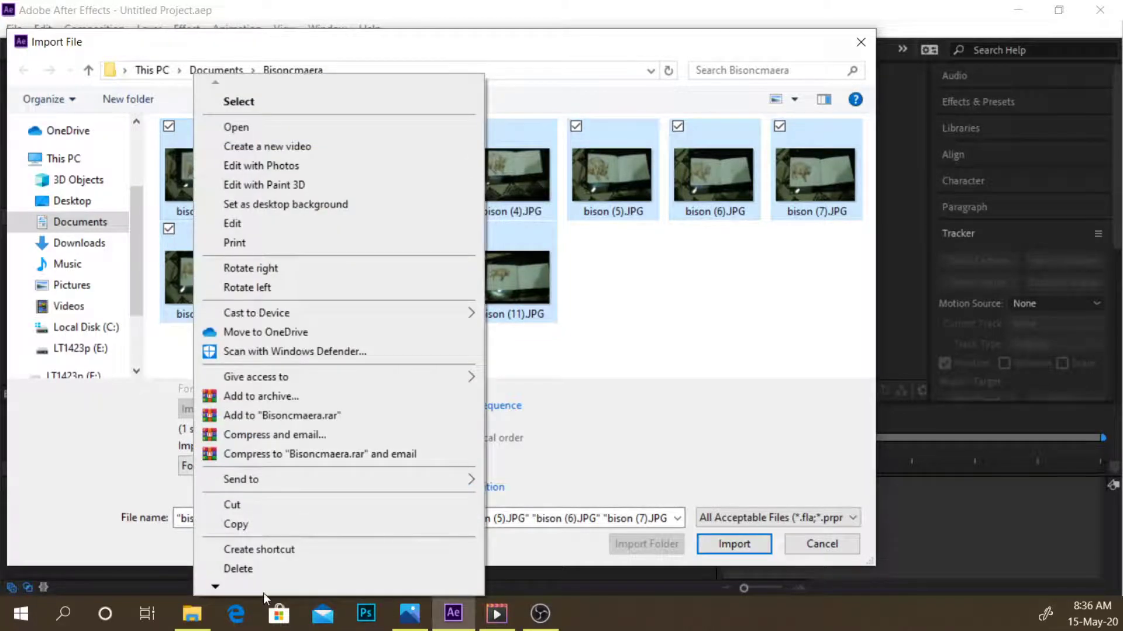
mouse_move(263, 589)
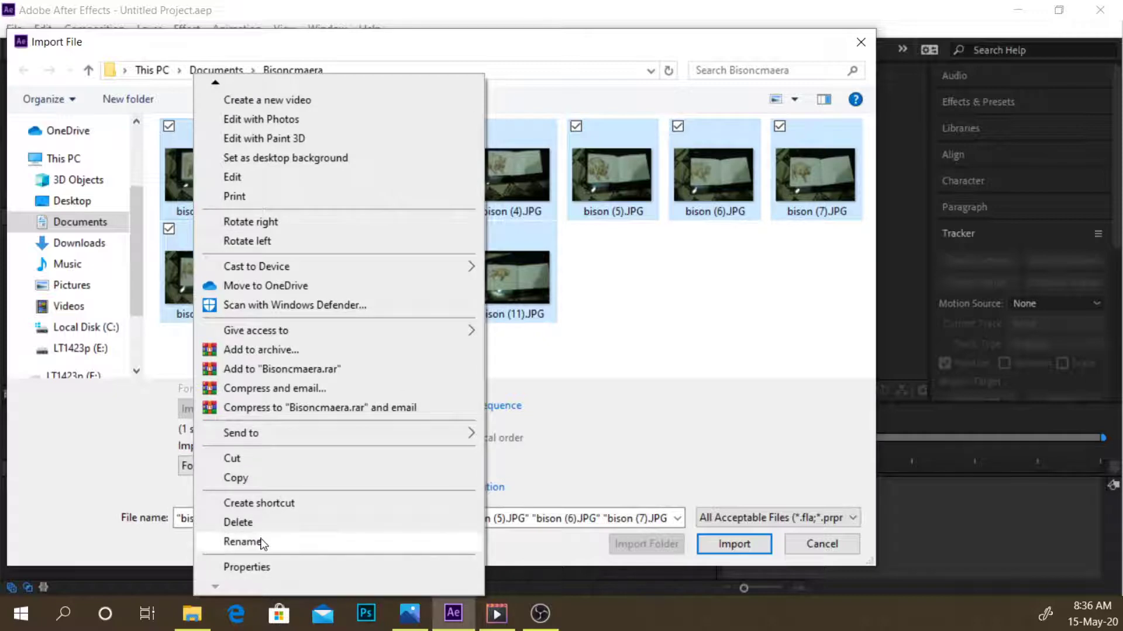
left_click(261, 543)
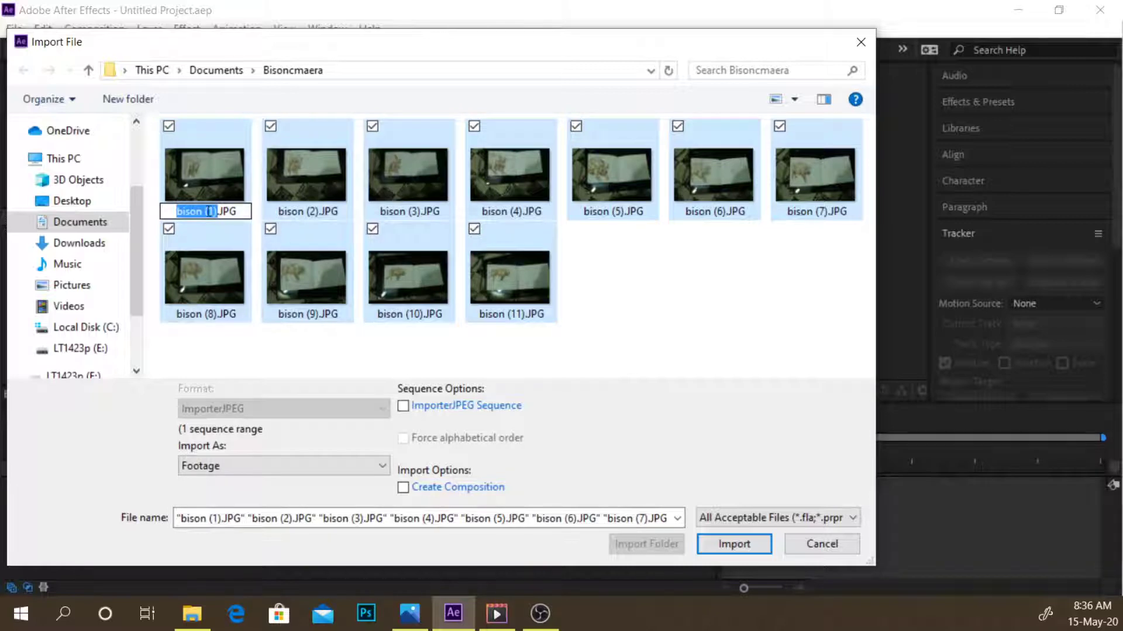
left_click(204, 211)
left_click_drag(204, 211, 177, 210)
left_click(729, 301)
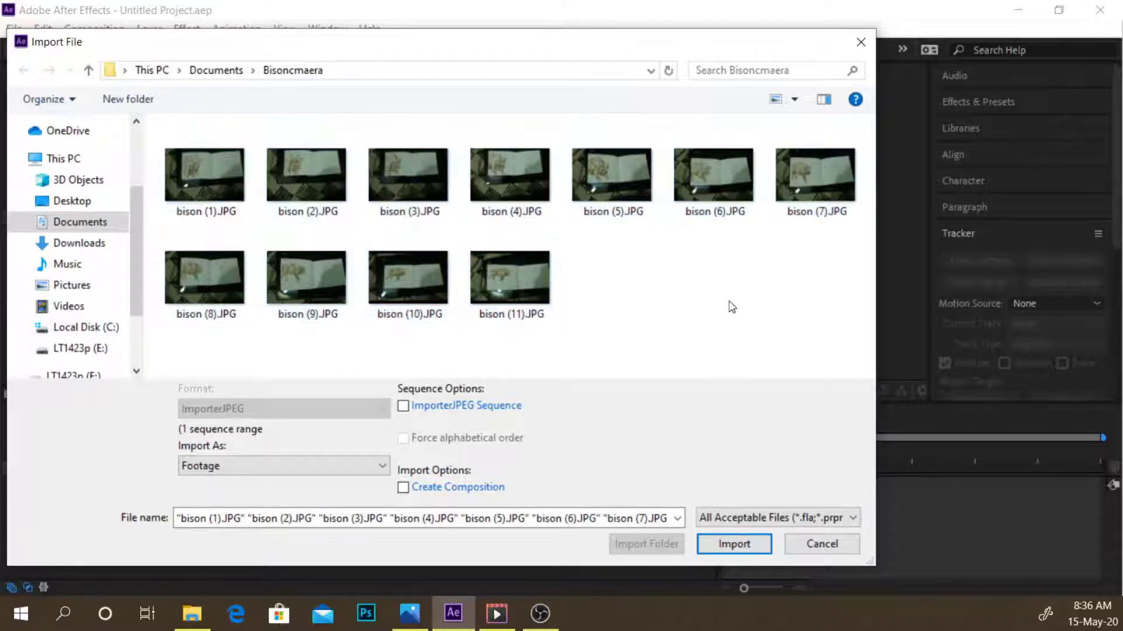
- Import bison (1).JPG as footage with the ImporterJPEG Sequence option enabled
left_click(220, 201)
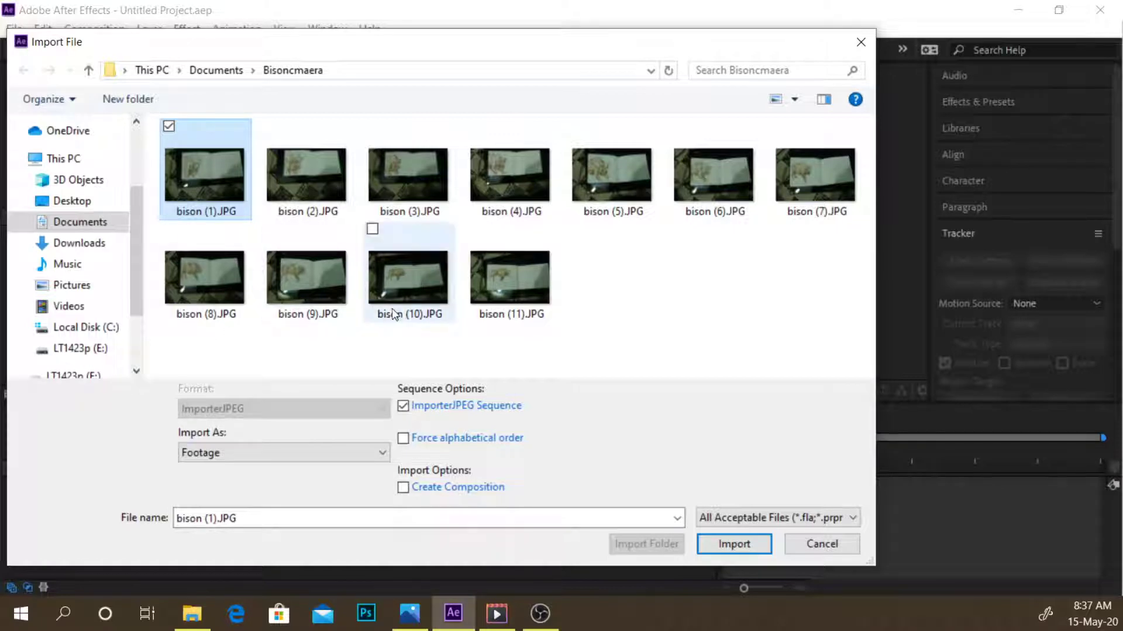
mouse_move(435, 331)
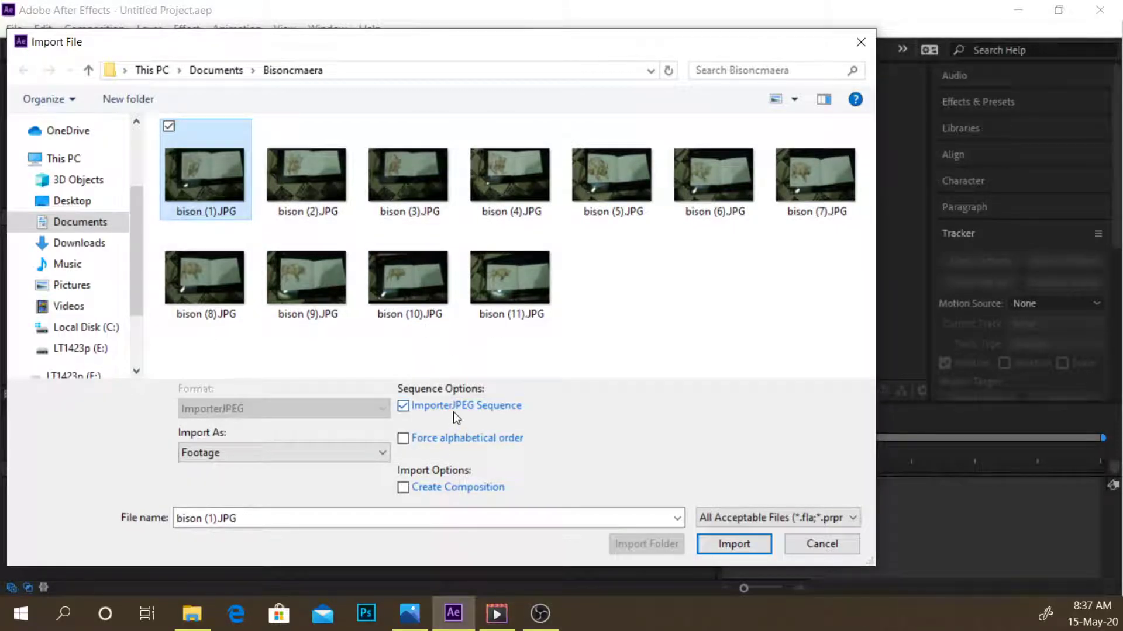
left_click(746, 547)
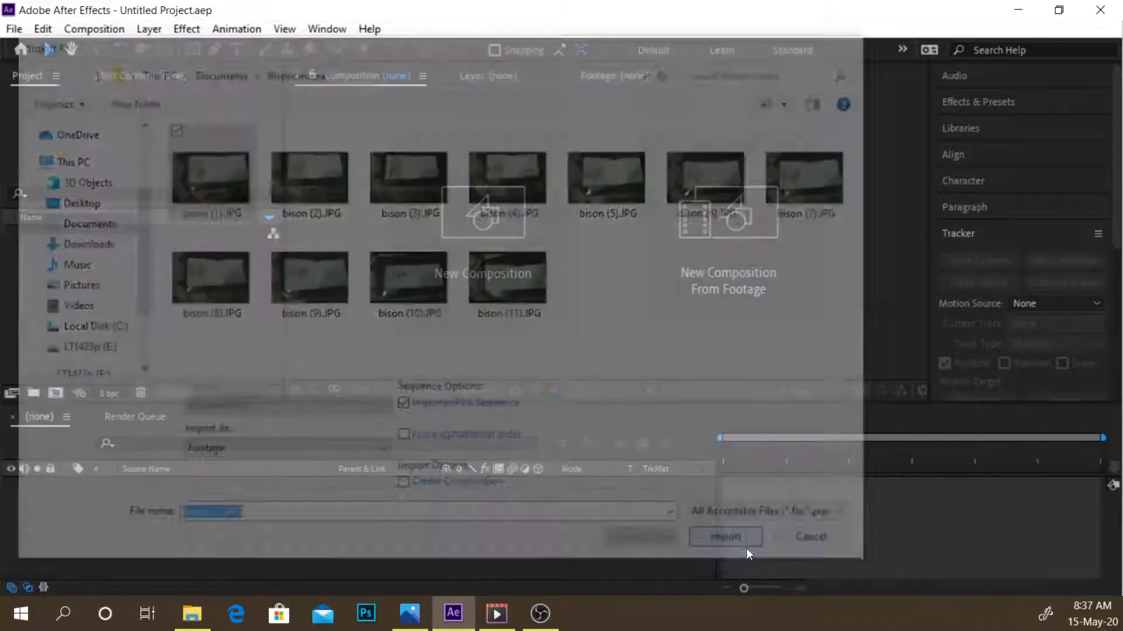
- Create a 1920 × 1080 px, 60 fps composition named Comp 1 and add the bison JPEG sequence to its timeline
left_click(54, 394)
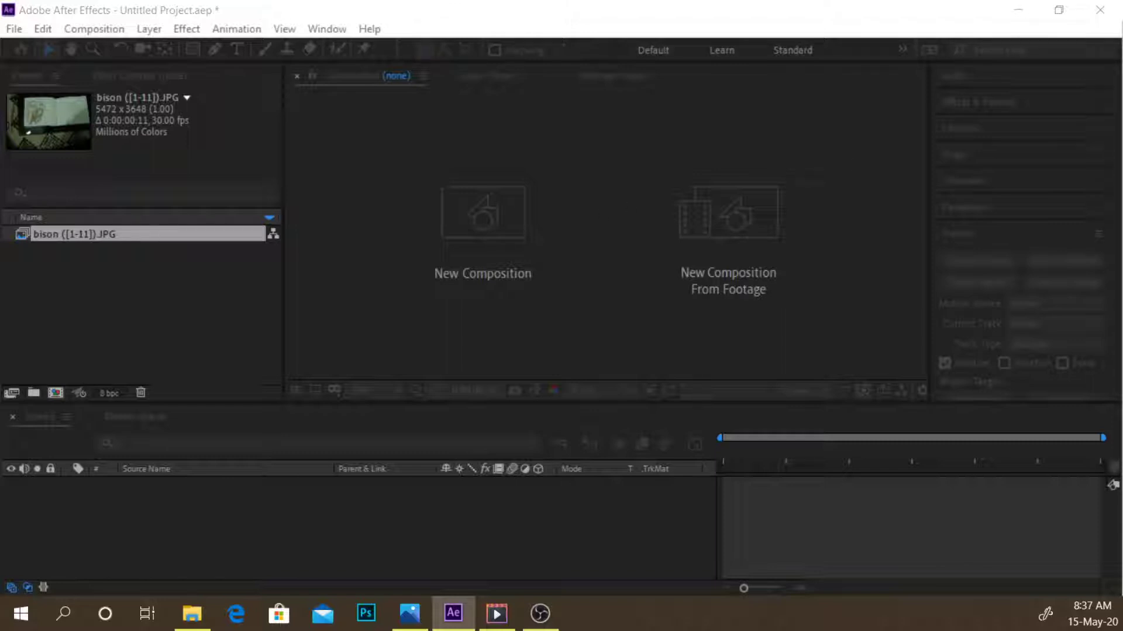
left_click_drag(0, 70, 507, 62)
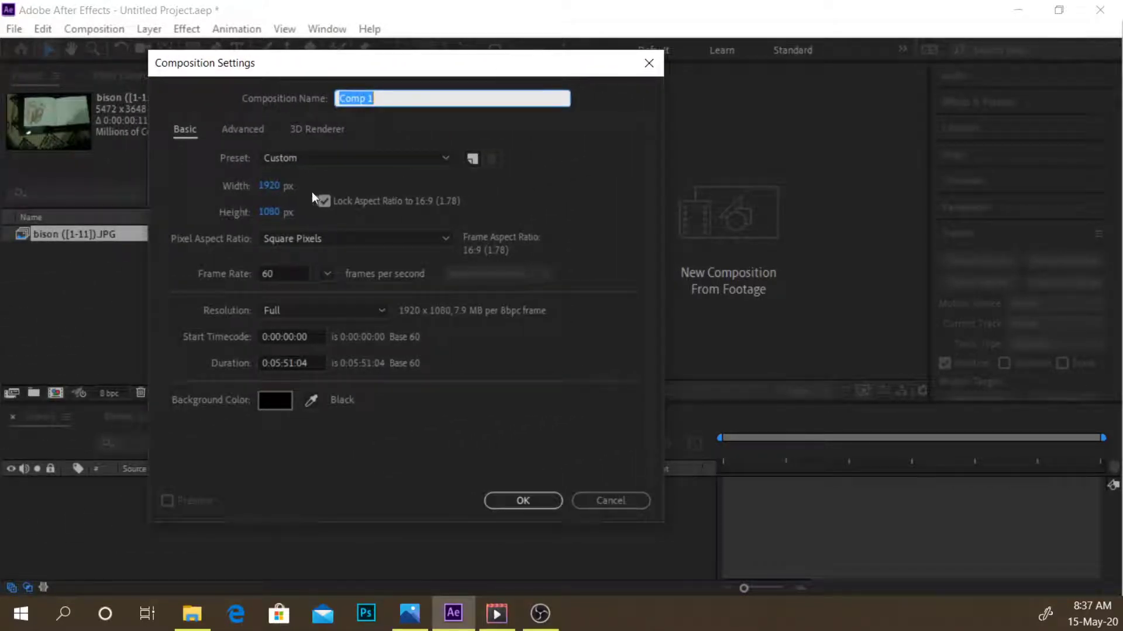
left_click(493, 498)
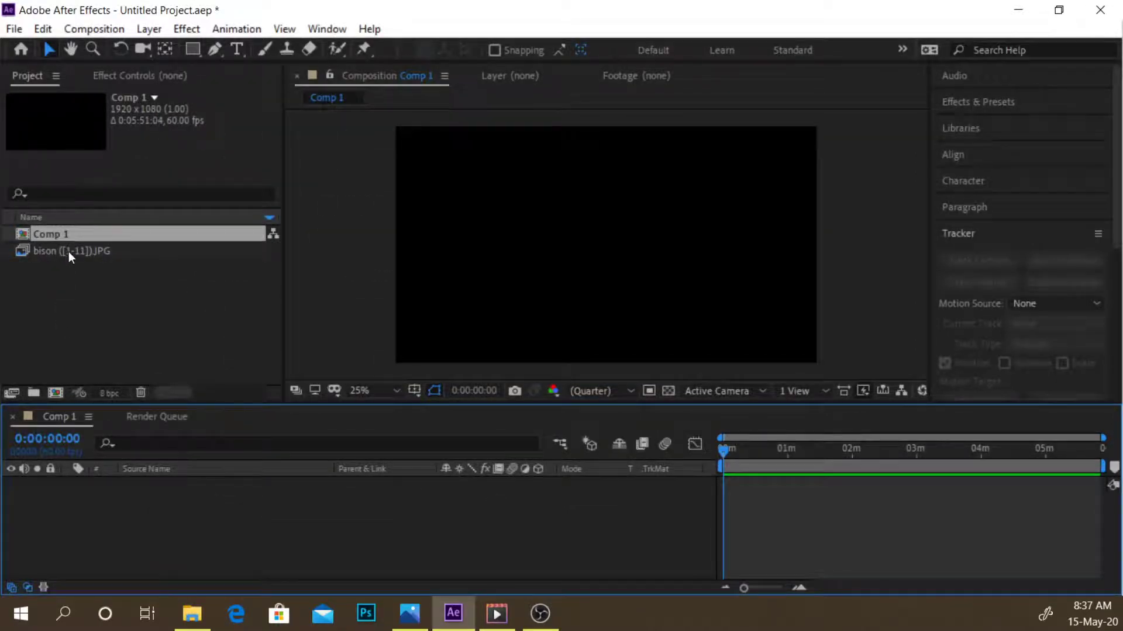
left_click_drag(68, 252, 279, 527)
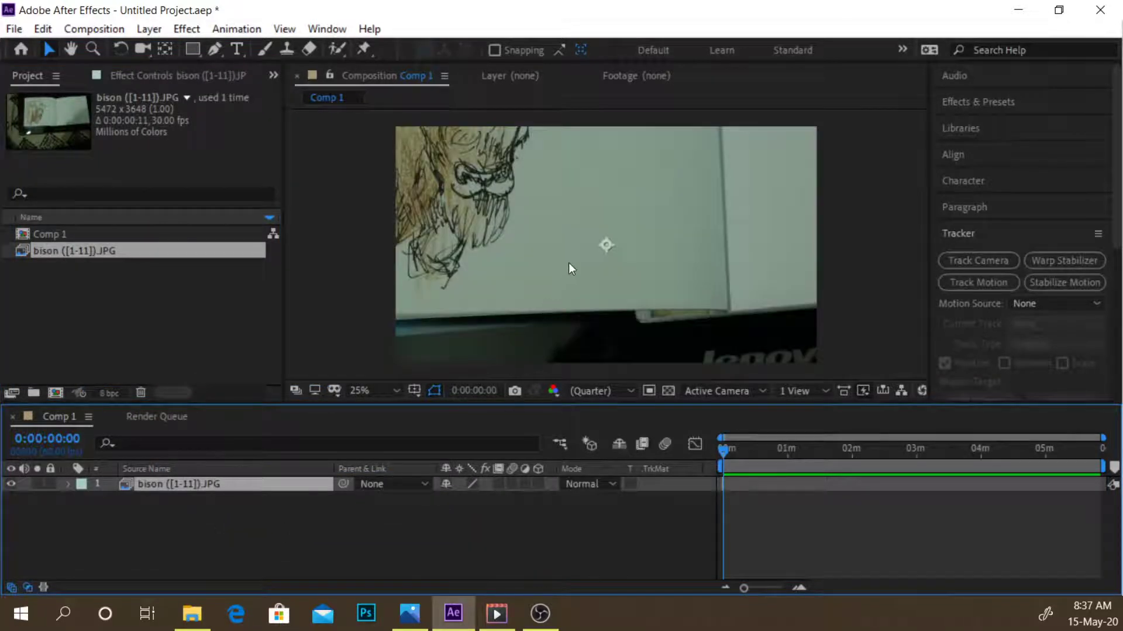
- Scale the bison layer down to 68% in its Transform properties
key("period")
key("period")
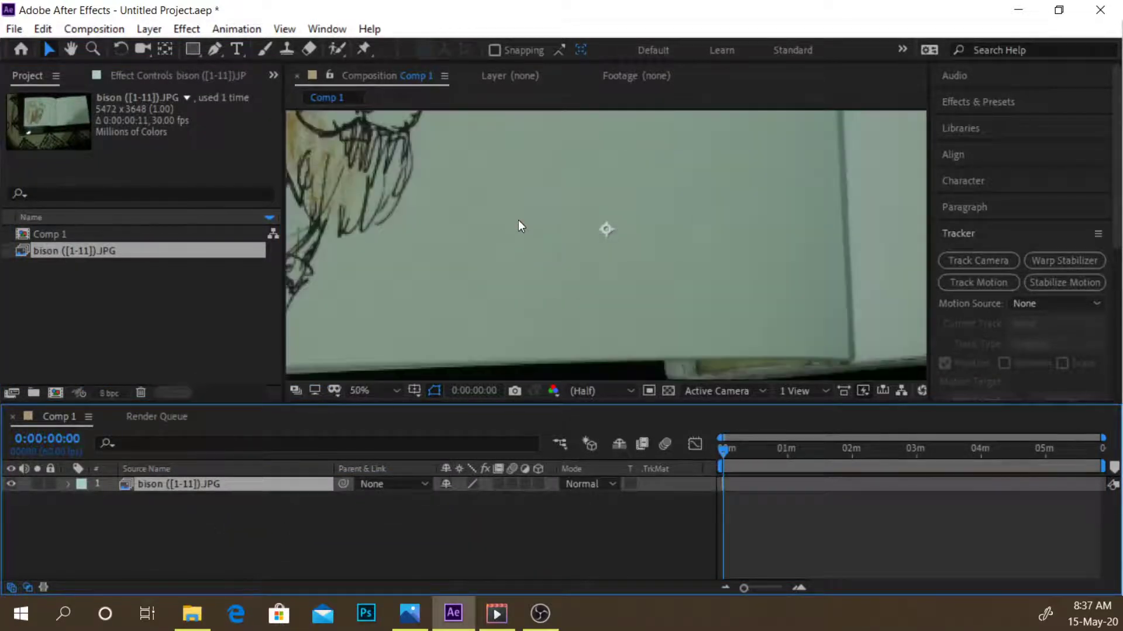
key("comma")
key("comma")
key("comma")
key("comma")
key("comma")
key("comma")
key("comma")
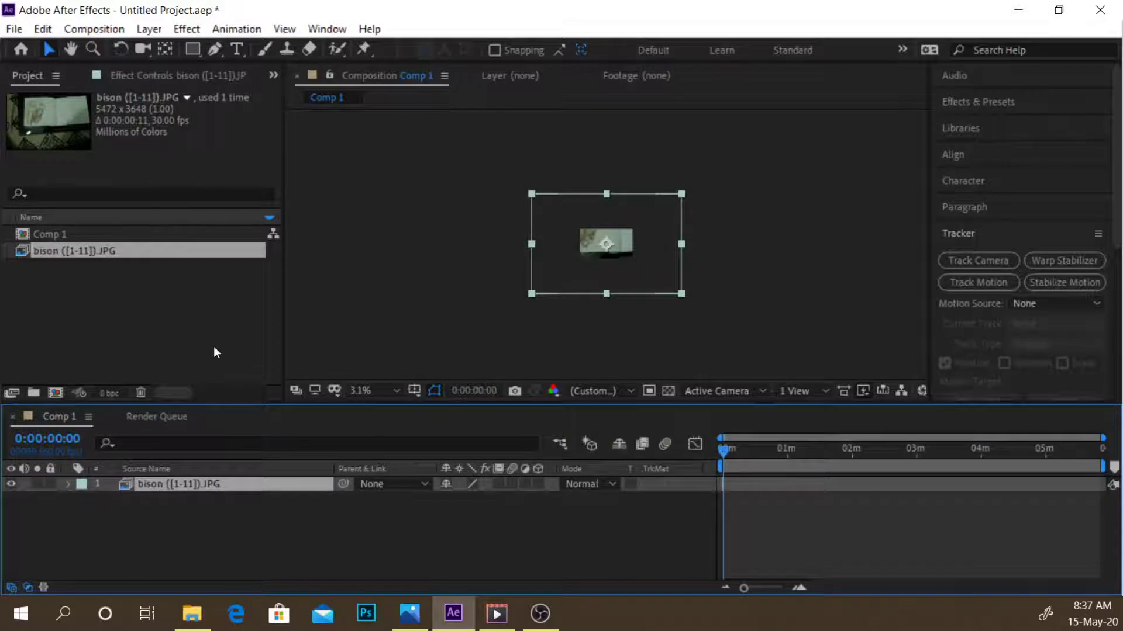
left_click(69, 484)
left_click(84, 501)
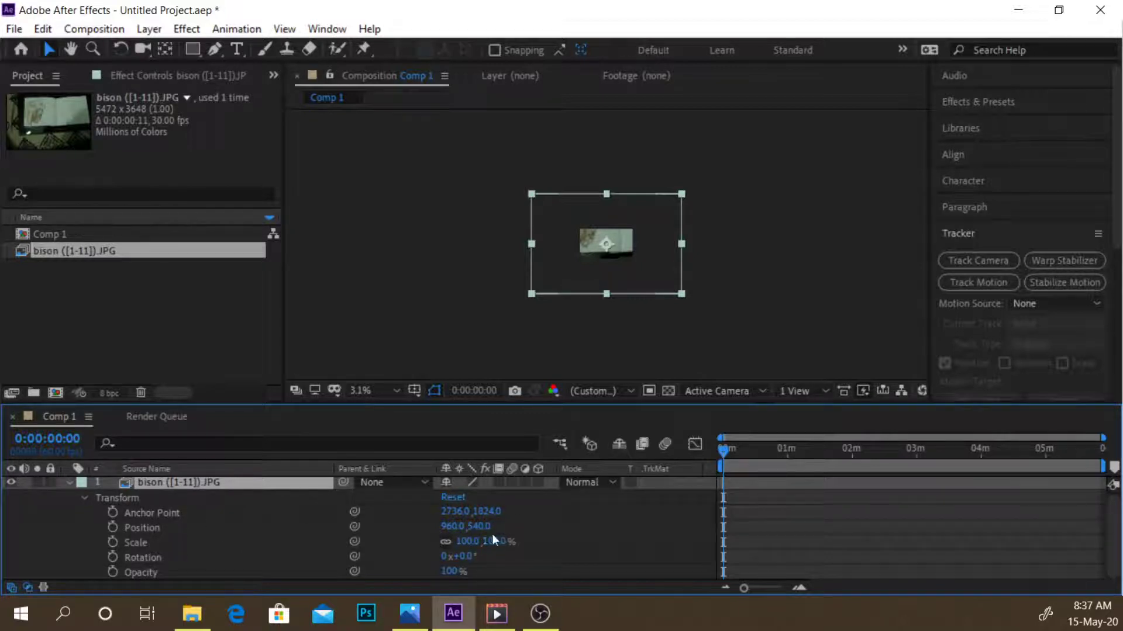
left_click_drag(492, 538, 461, 530)
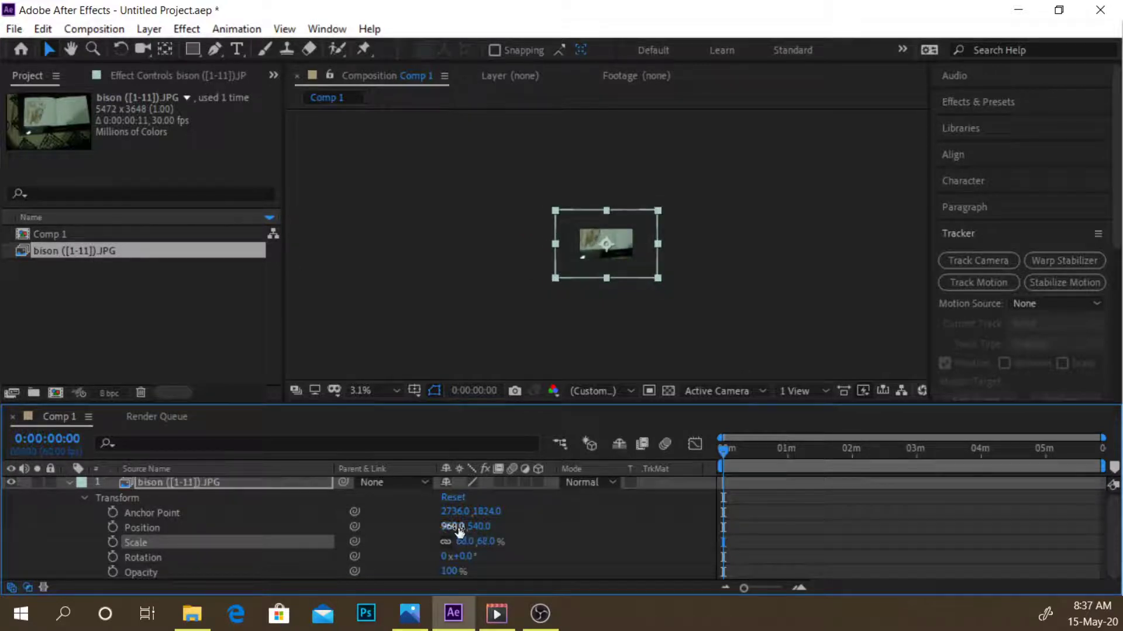
- Reposition the bison layer to about 1376, 924 so the drawing sits inside the composition frame
left_click_drag(584, 234, 595, 242)
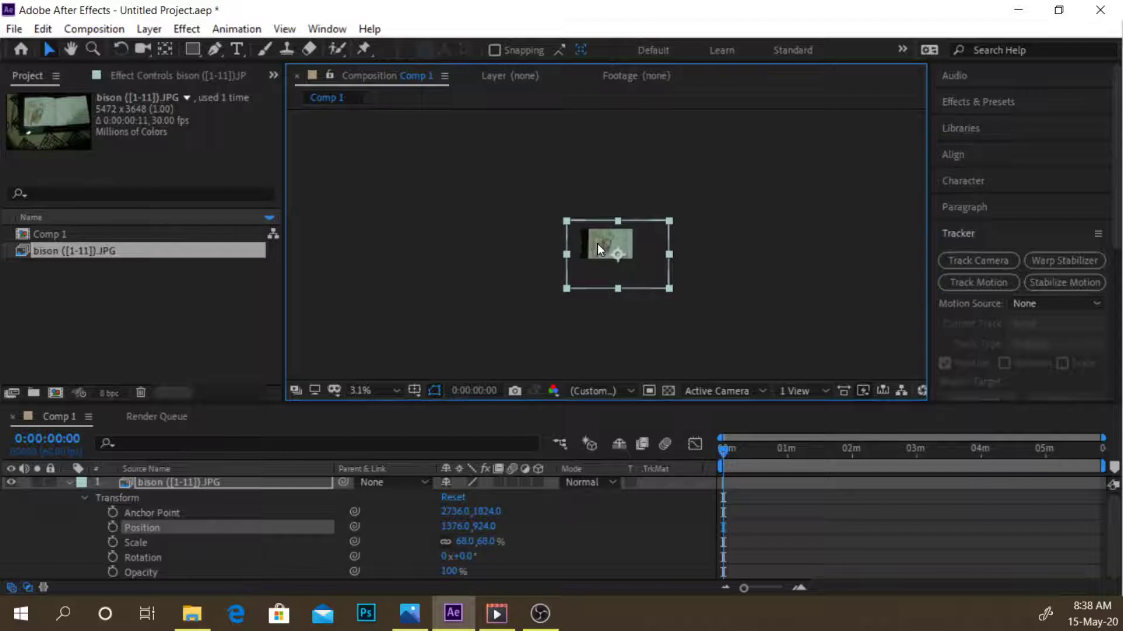
left_click(356, 395)
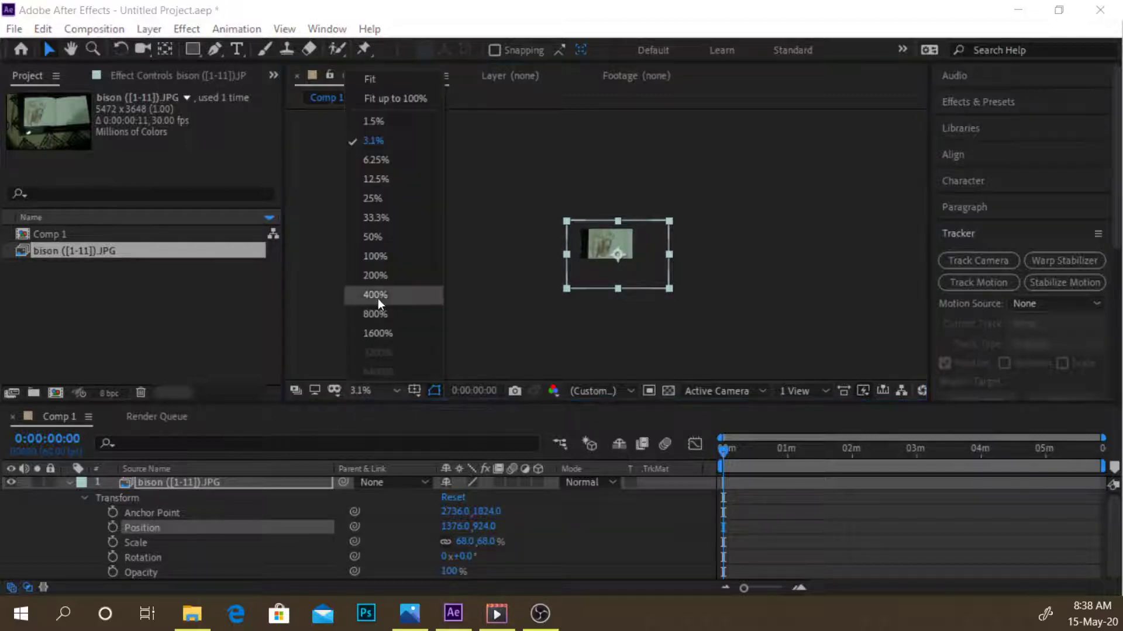
left_click(378, 199)
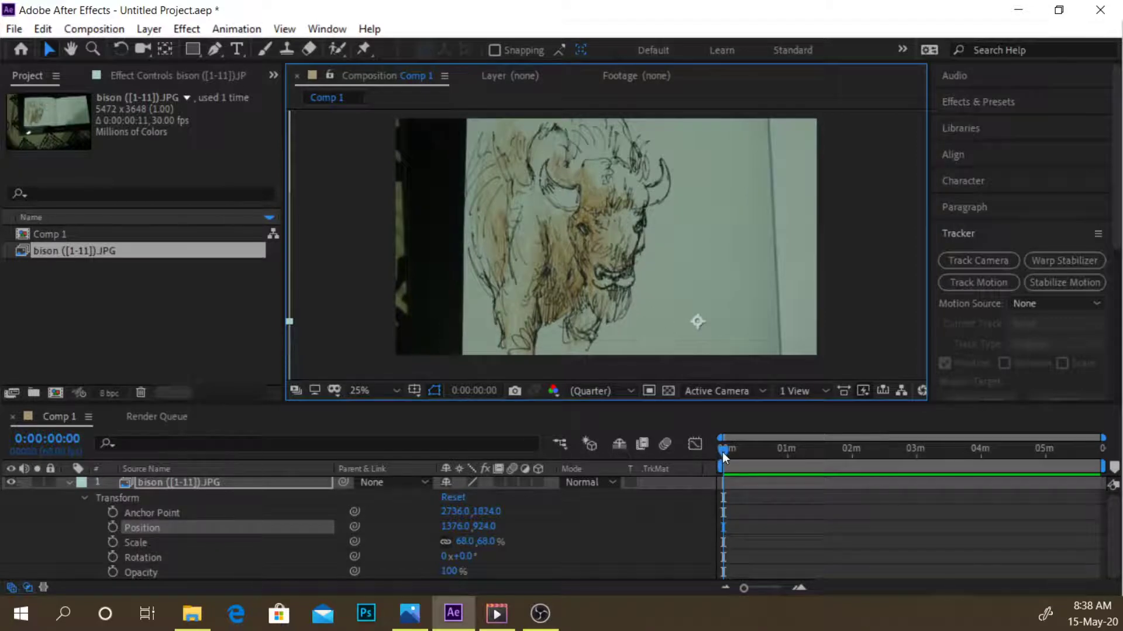
left_click_drag(721, 452, 718, 451)
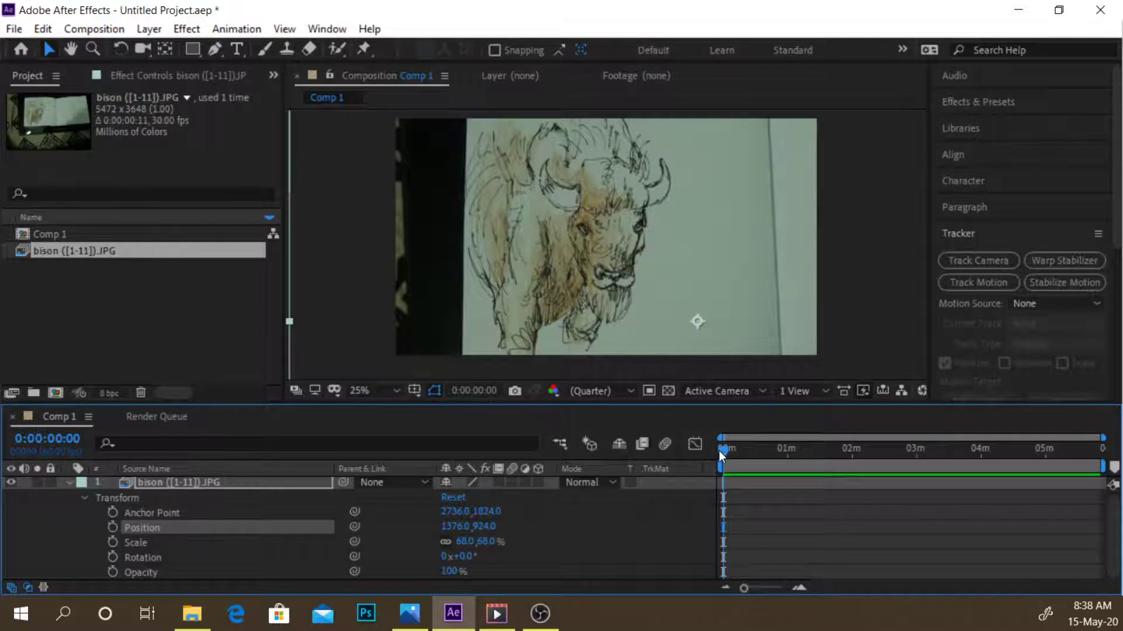
- Interpret the bison sequence footage at an assumed frame rate of 8 frames per second
right_click(105, 247)
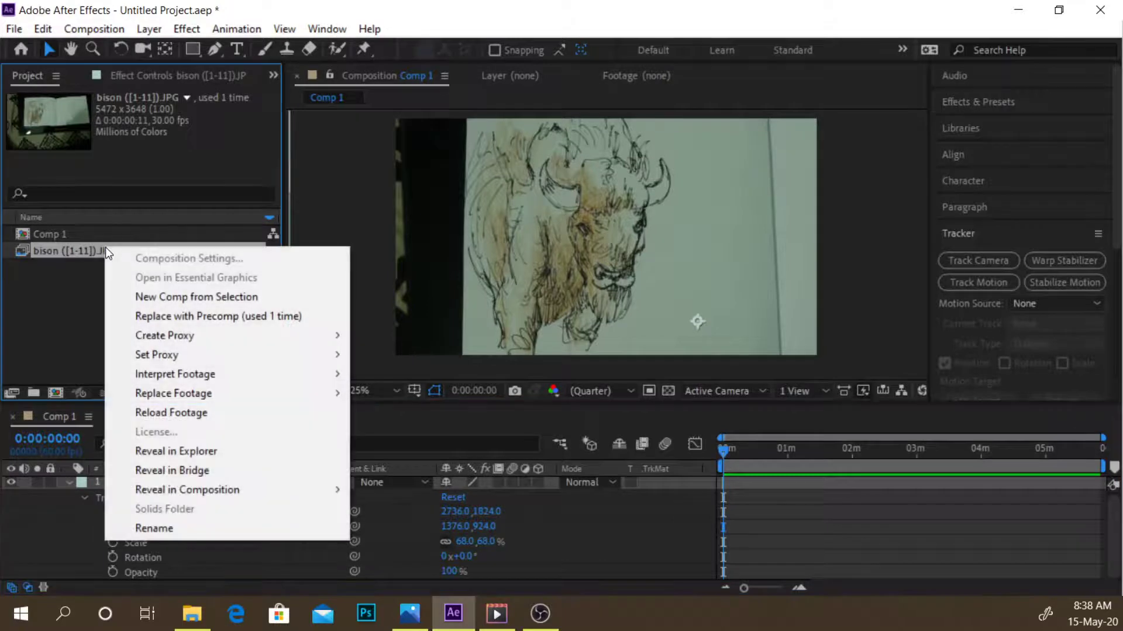
mouse_move(135, 353)
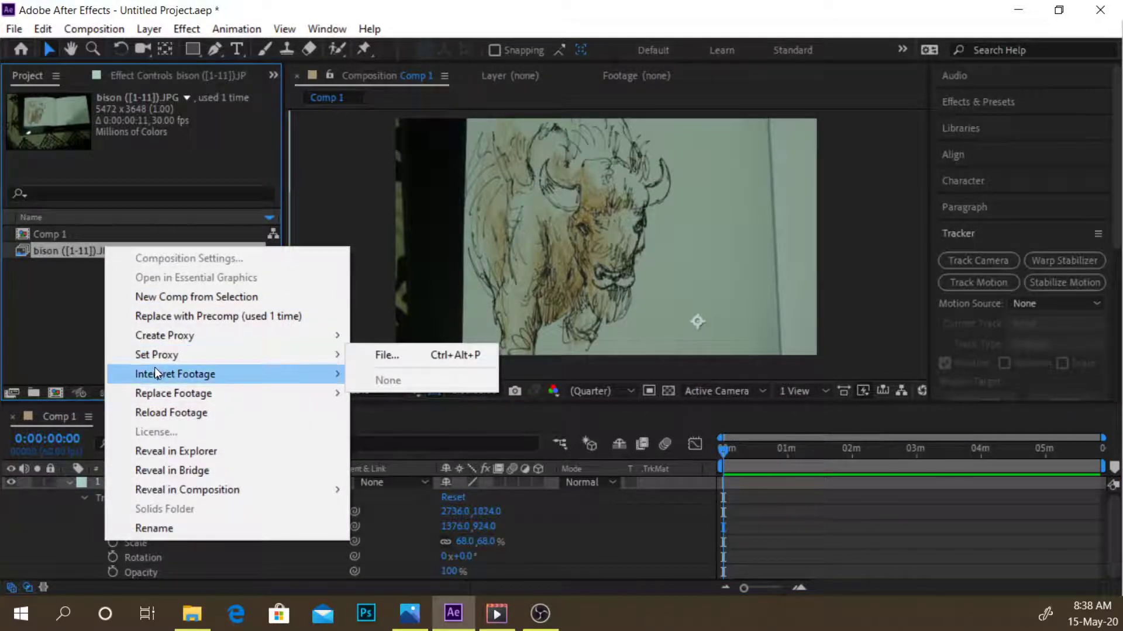
mouse_move(155, 373)
left_click(360, 366)
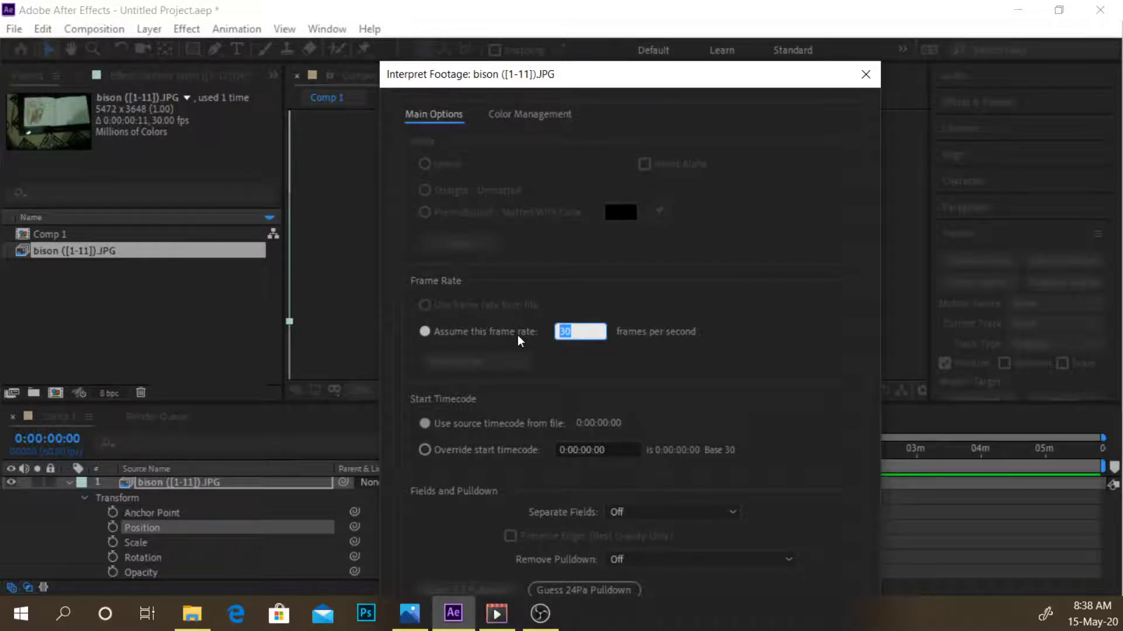
type("8")
key("Return")
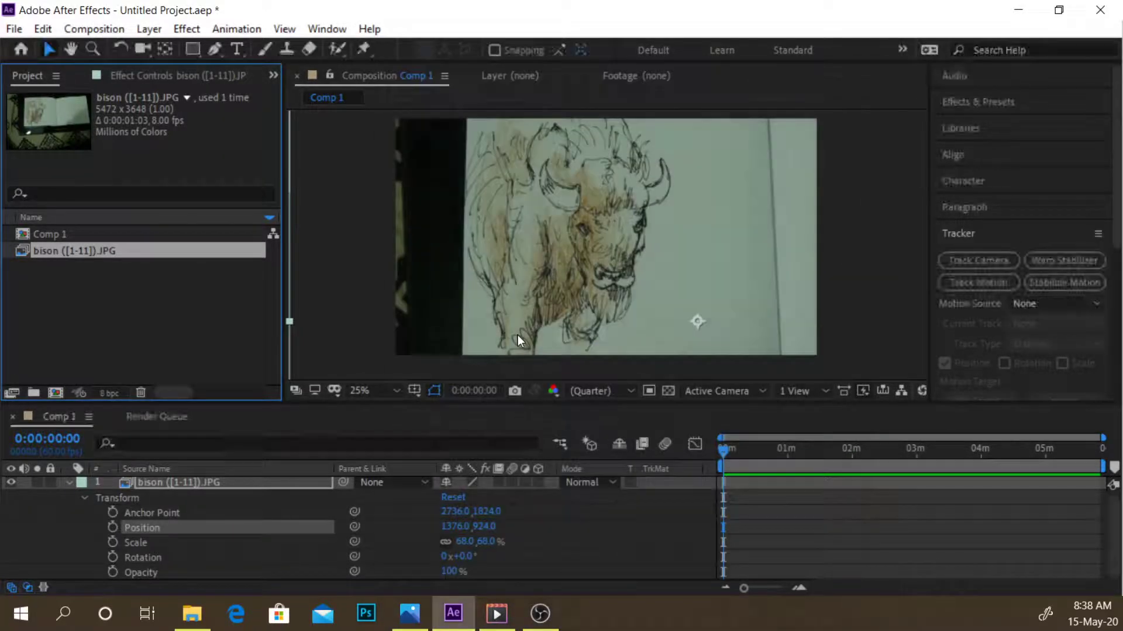
- Extend the bison layer's out point to the full length of the reinterpreted sequence
left_click(798, 588)
left_click(798, 588)
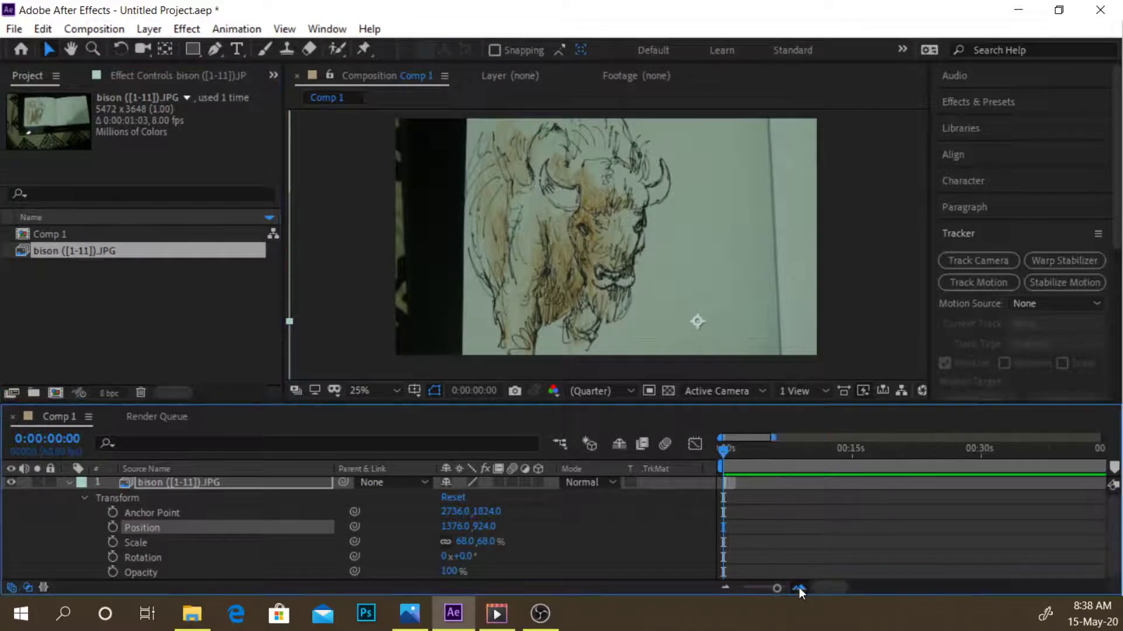
left_click(798, 588)
left_click(798, 588)
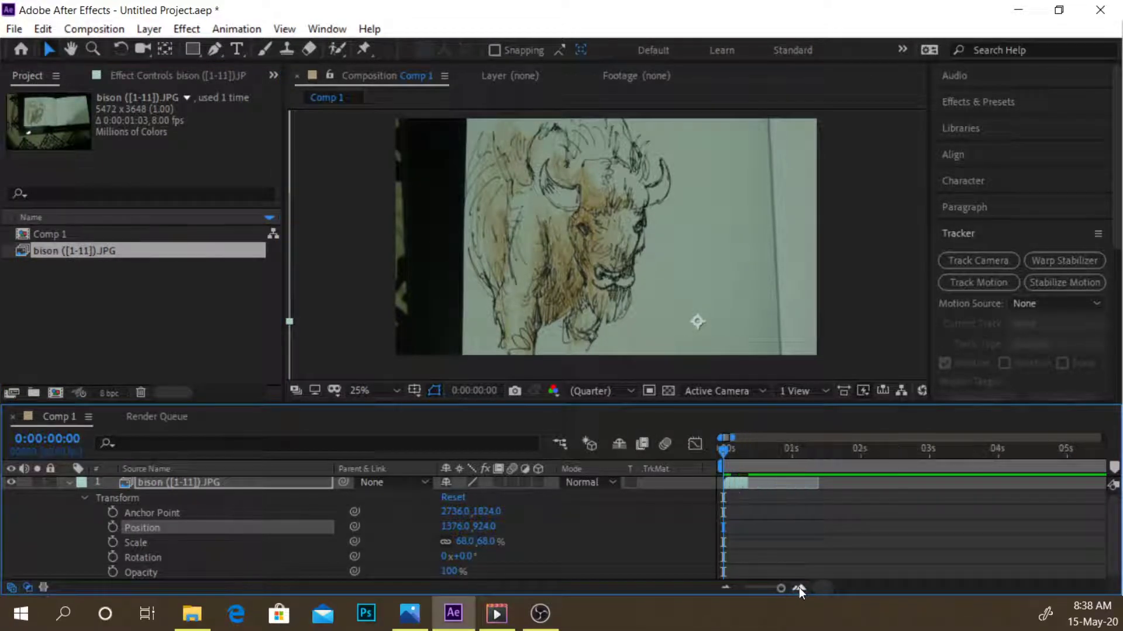
left_click(750, 487)
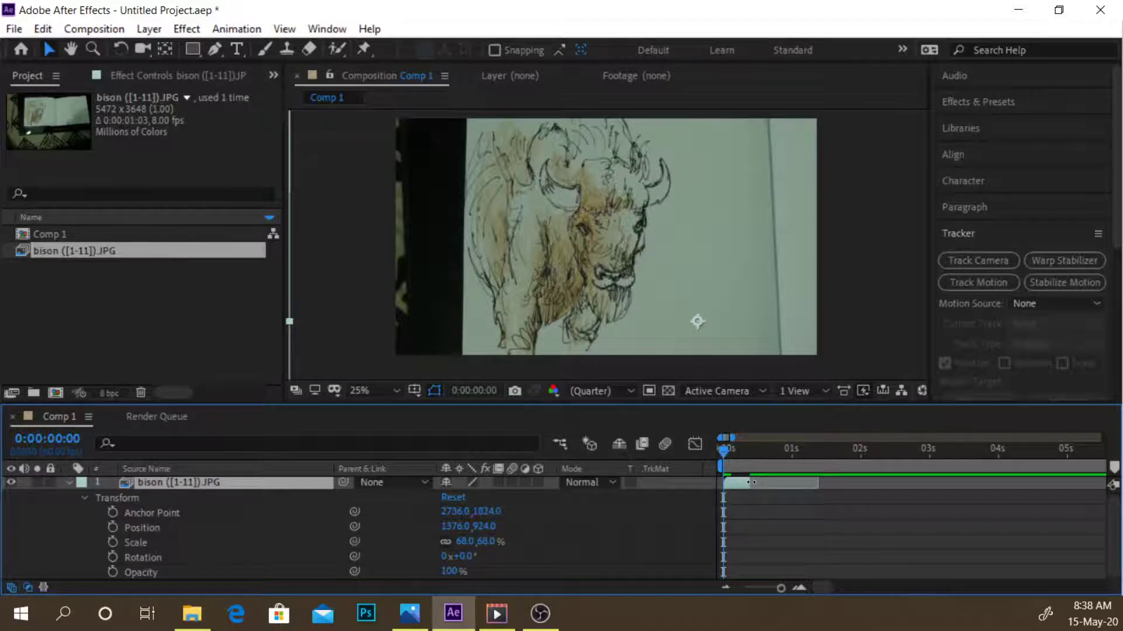
left_click_drag(751, 482, 817, 483)
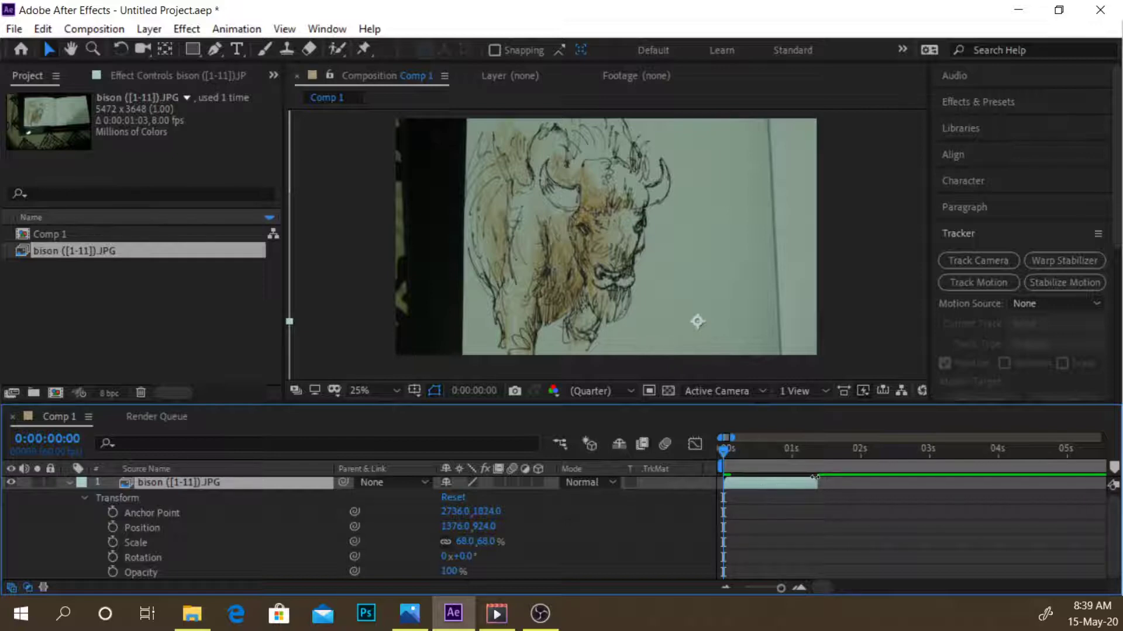
- Shorten the work area of Comp 1 so it ends just after the bison layer
left_click(726, 583)
left_click(726, 583)
left_click(726, 584)
left_click(726, 584)
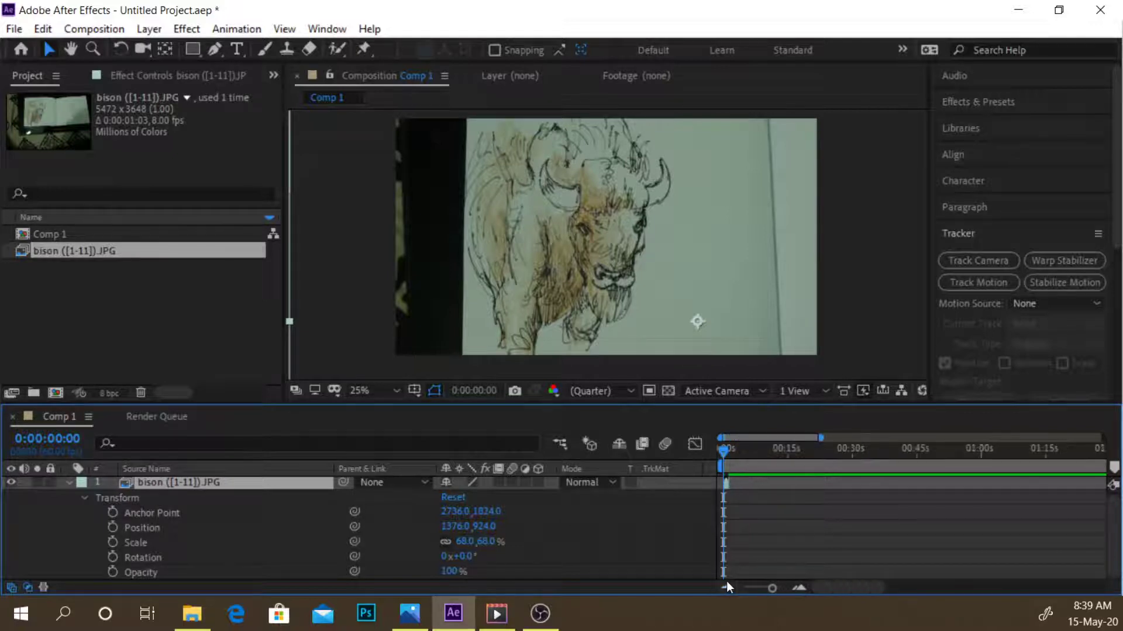
left_click(726, 585)
left_click(726, 585)
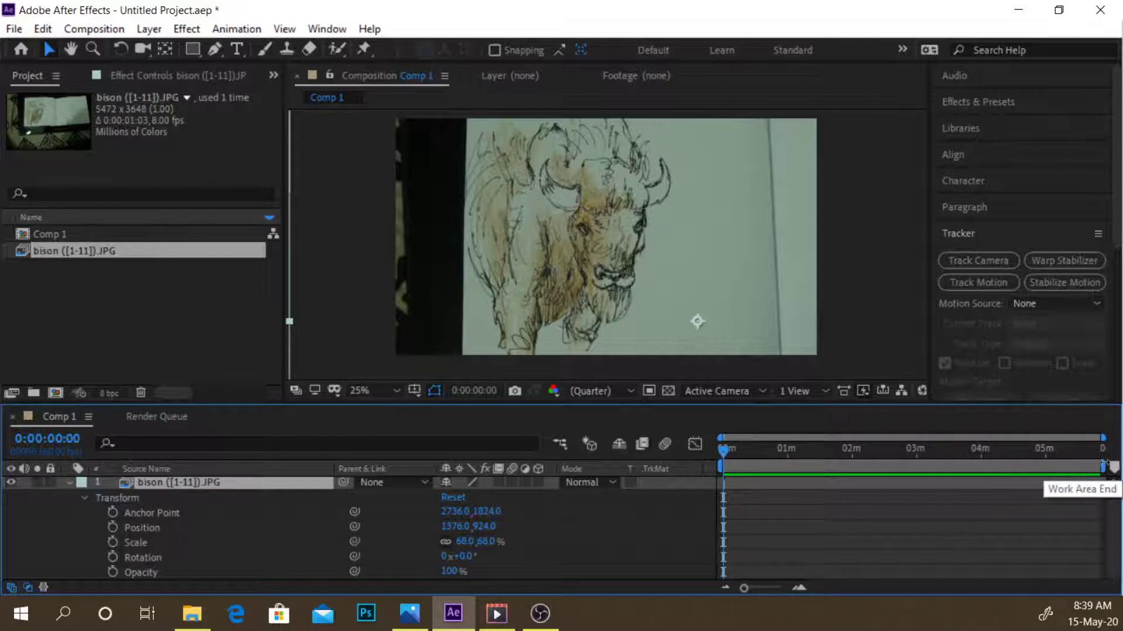
left_click_drag(1102, 468, 728, 496)
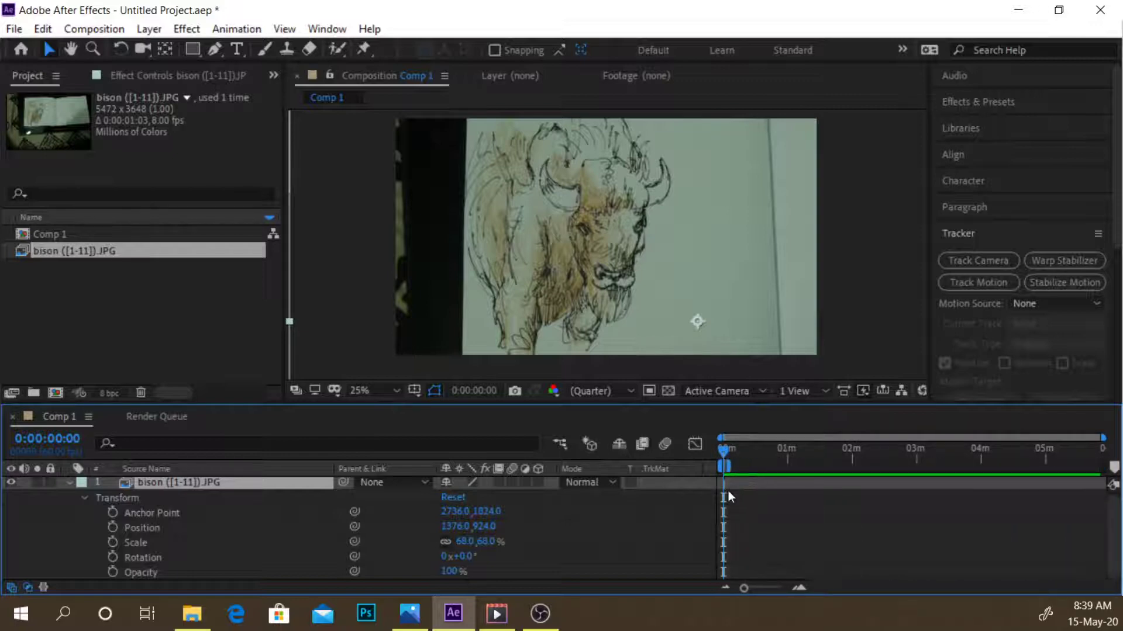
left_click(796, 588)
left_click(796, 588)
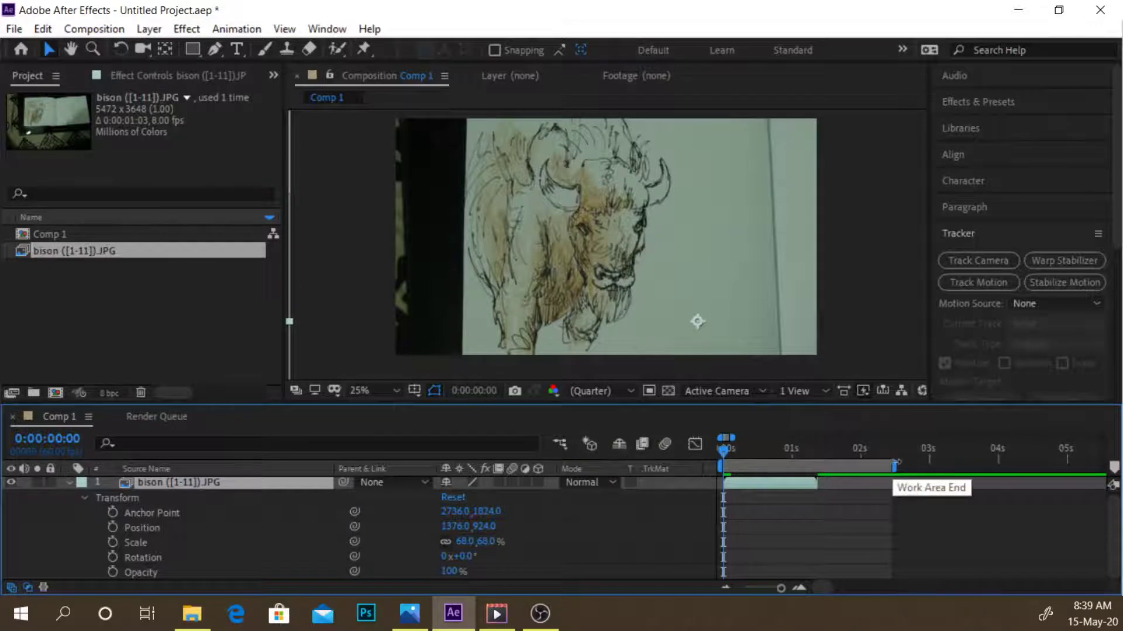
left_click_drag(894, 466, 823, 465)
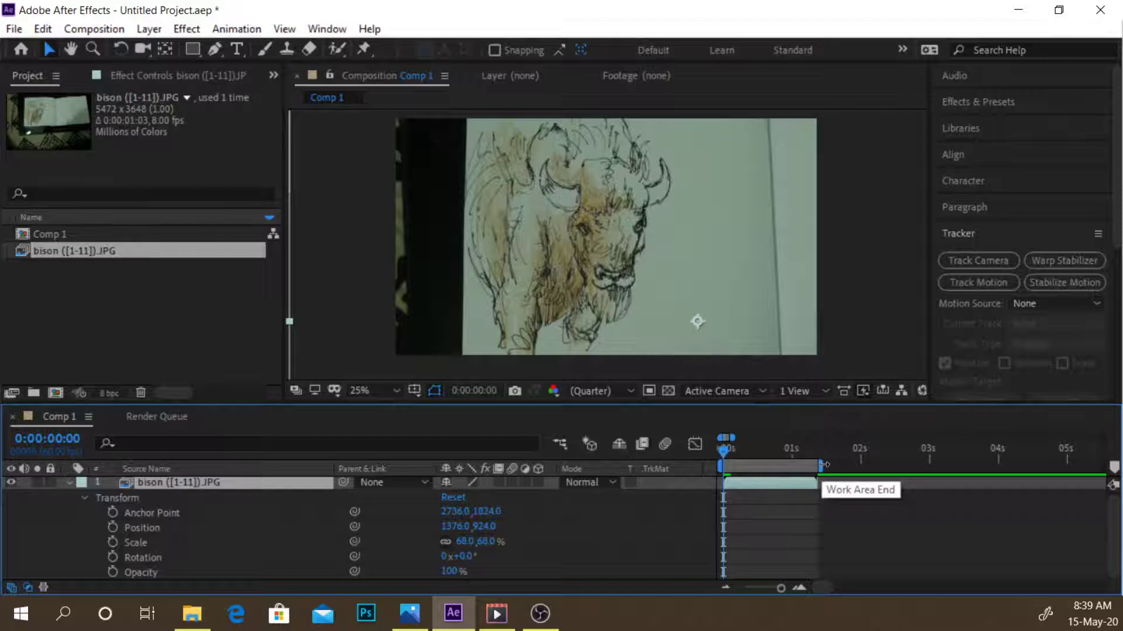
- Preview the bison animation and return the current time to 0:00:00:00
key("space")
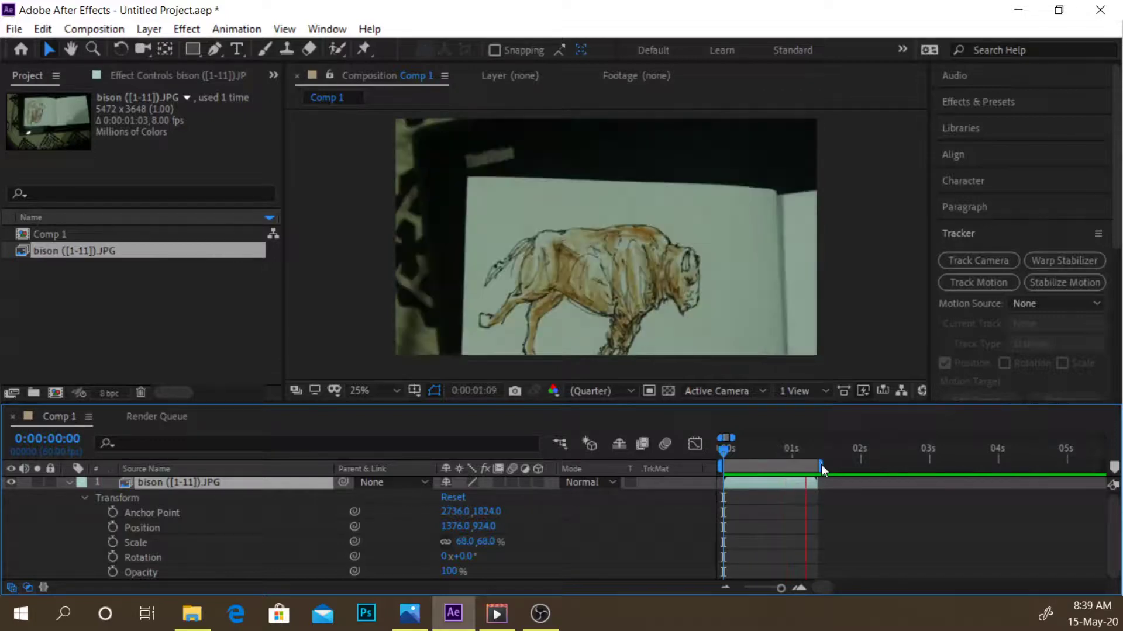
key("space")
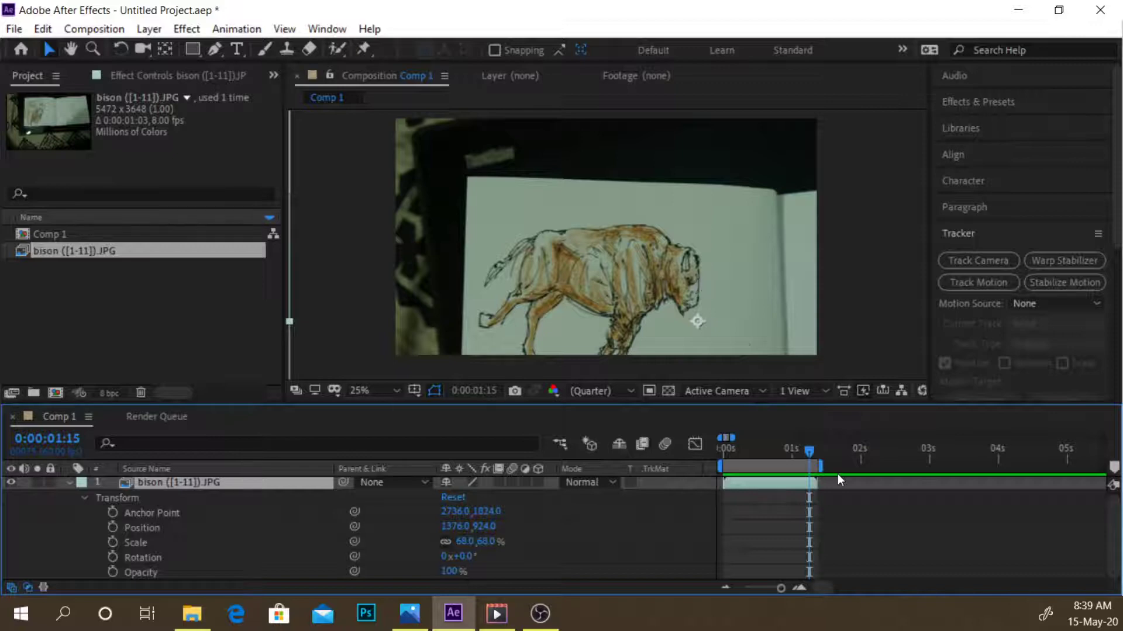
left_click_drag(809, 456, 718, 453)
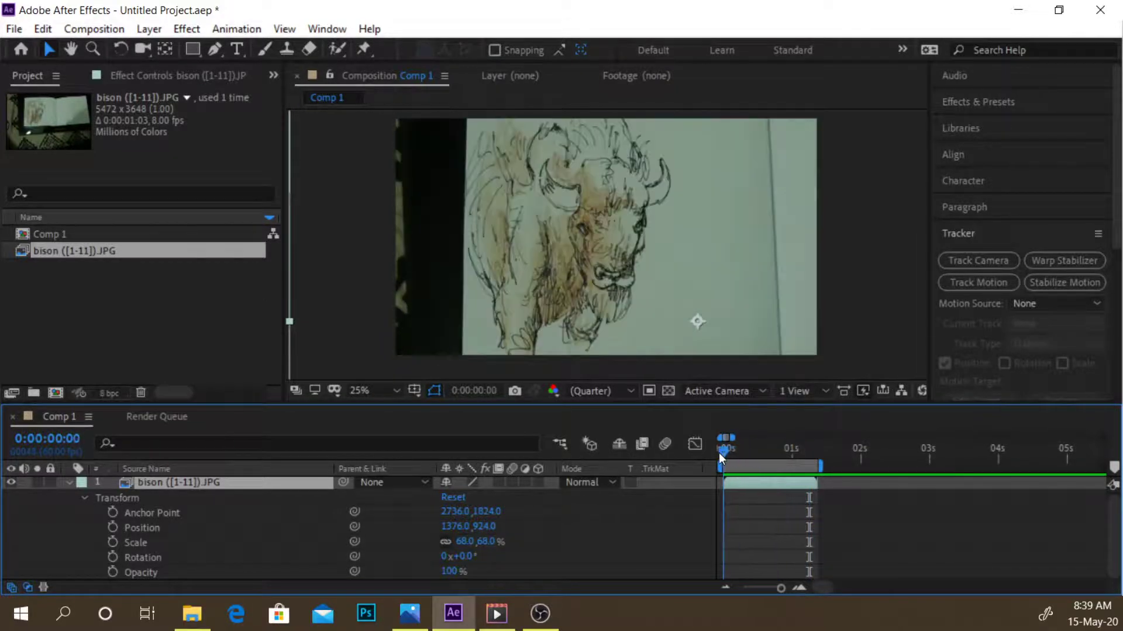
- Apply Track Motion to the bison layer to open it with a position track point
right_click(608, 265)
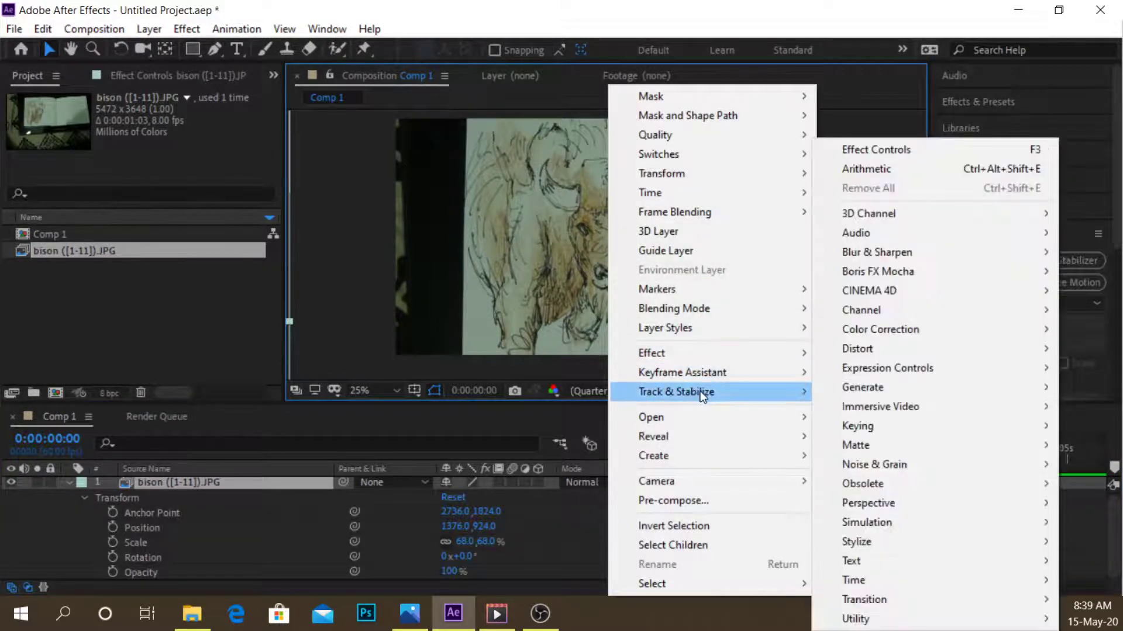
mouse_move(702, 390)
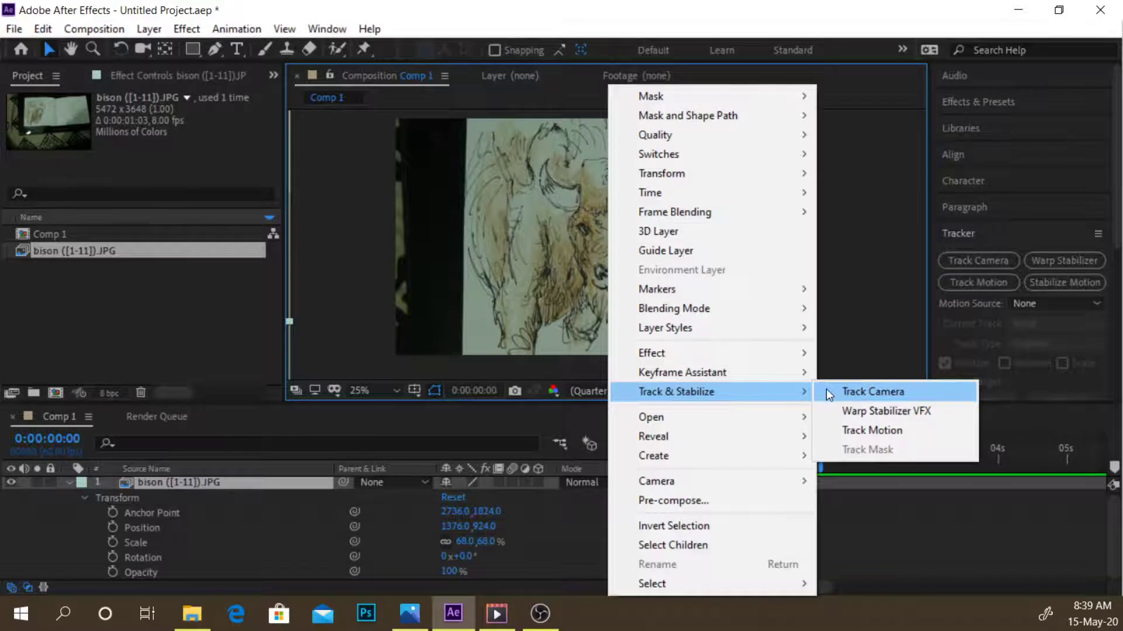
left_click(860, 431)
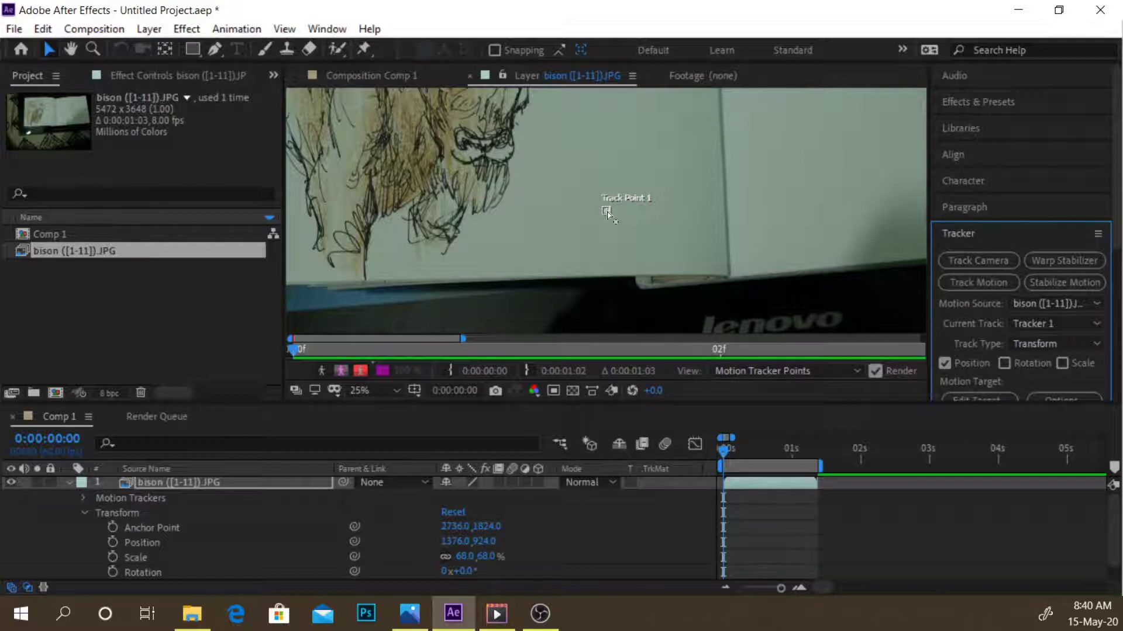
- Move Track Point 1 onto the base of the sketchbook's spine and enlarge its feature region around that spot
left_click_drag(606, 214, 612, 181)
key("comma")
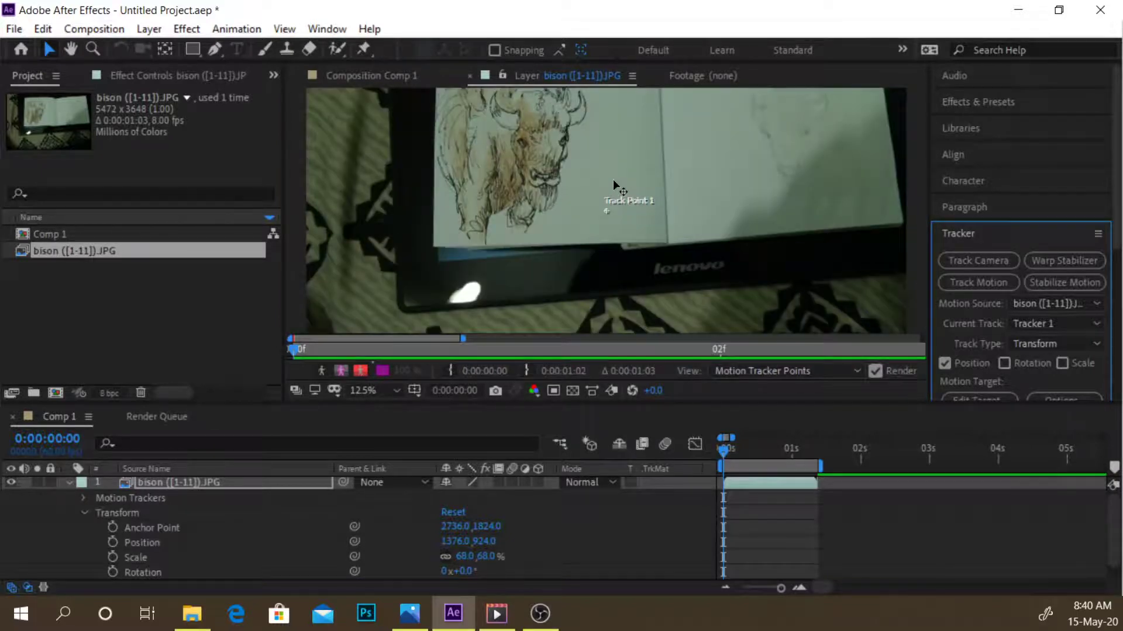
left_click_drag(613, 179, 914, 290)
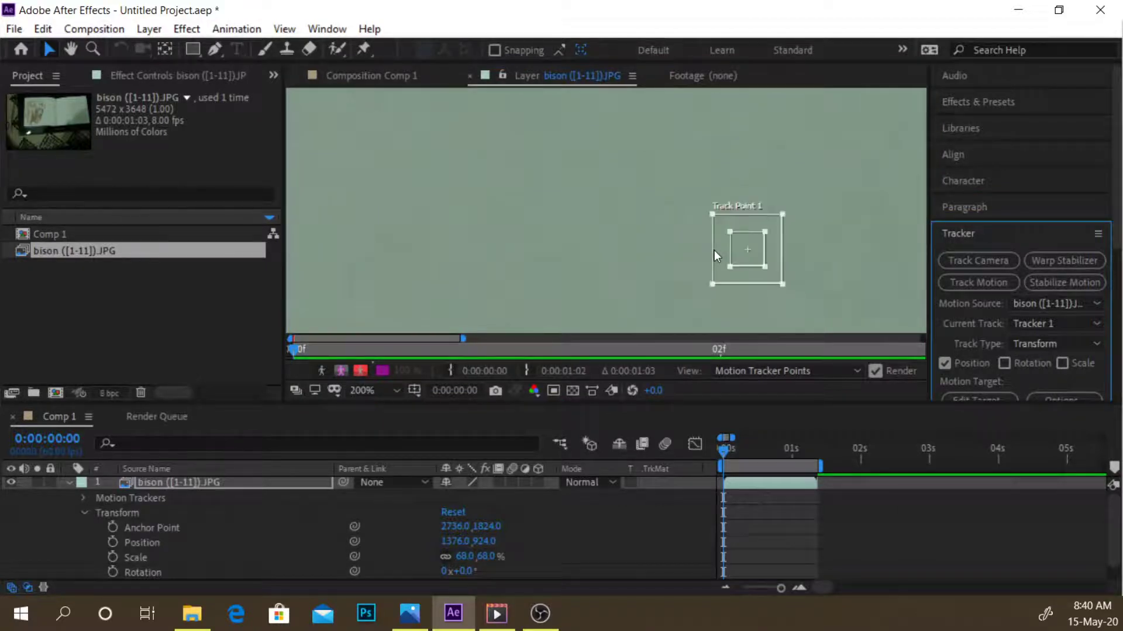
key("comma")
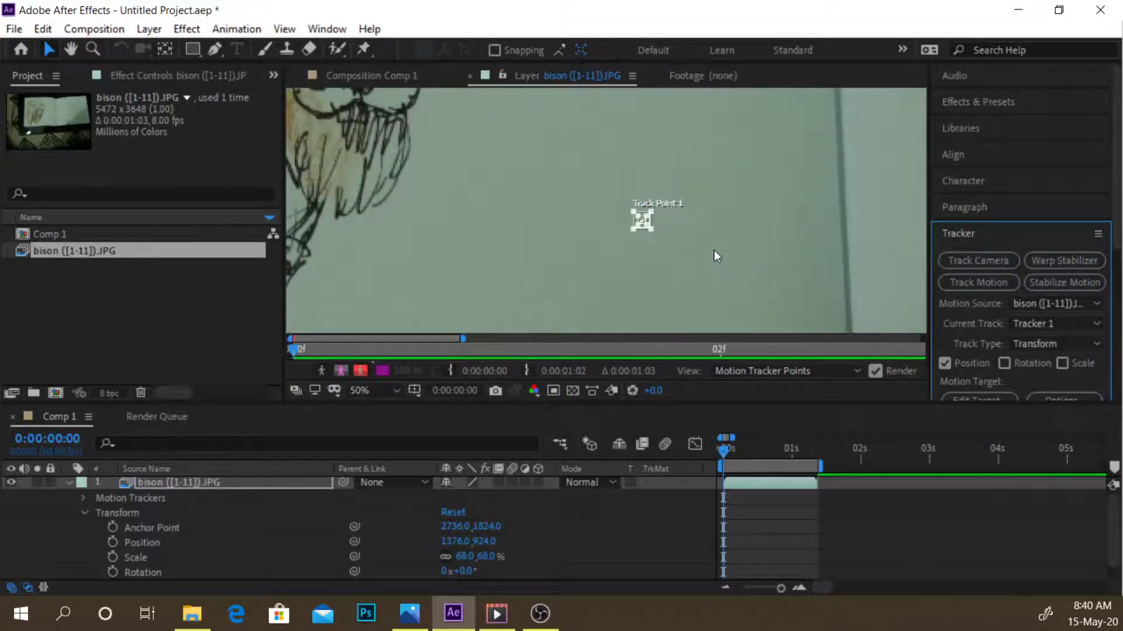
key("period")
key("period")
key("period")
mouse_move(612, 213)
left_mouse_down()
mouse_move(865, 318)
mouse_move(928, 329)
mouse_move(921, 336)
mouse_move(935, 208)
mouse_move(707, 169)
mouse_move(597, 174)
mouse_move(568, 150)
mouse_move(613, 199)
left_mouse_up()
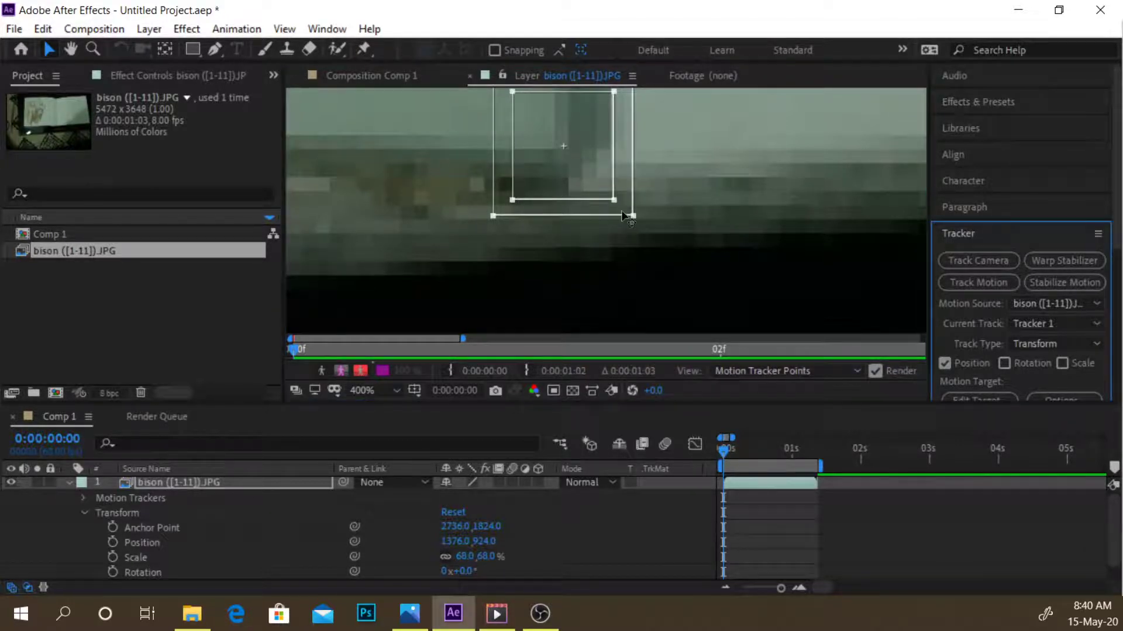
- Enlarge Track Point 1's search region well beyond the feature region at the base of the spine
left_click_drag(634, 216, 865, 276)
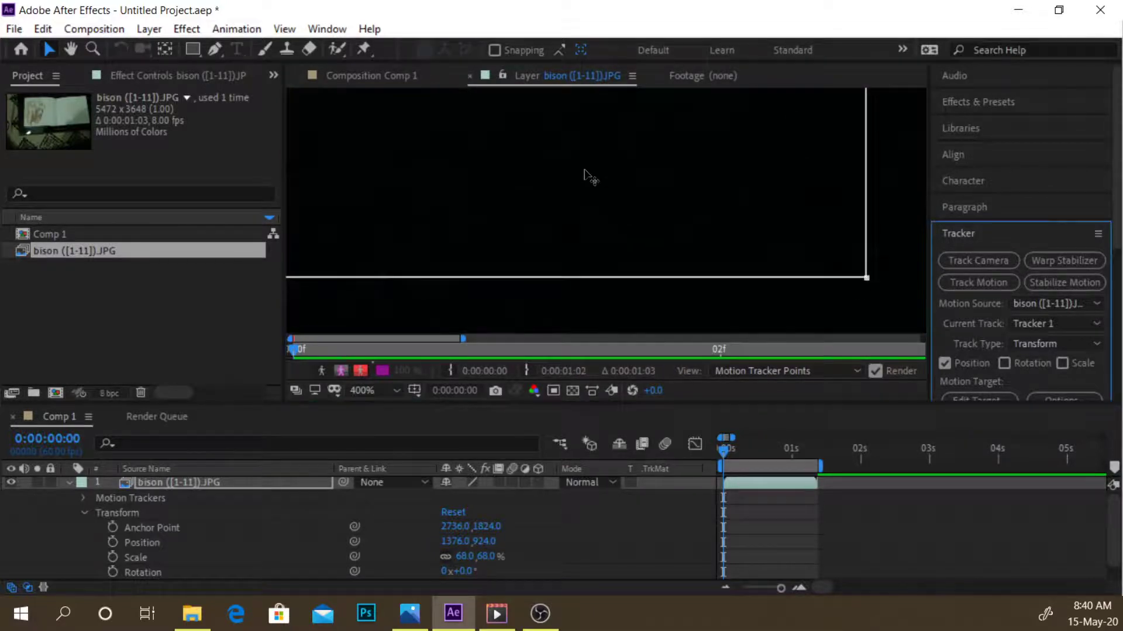
scroll(552, 161, "down", 5)
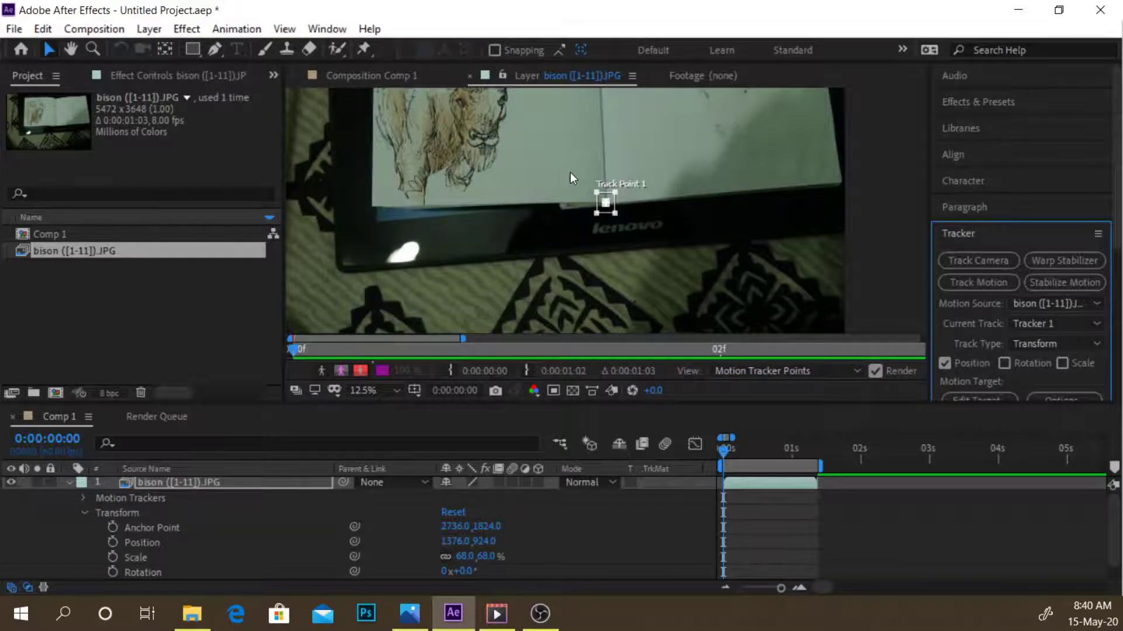
scroll(571, 176, "up", 2)
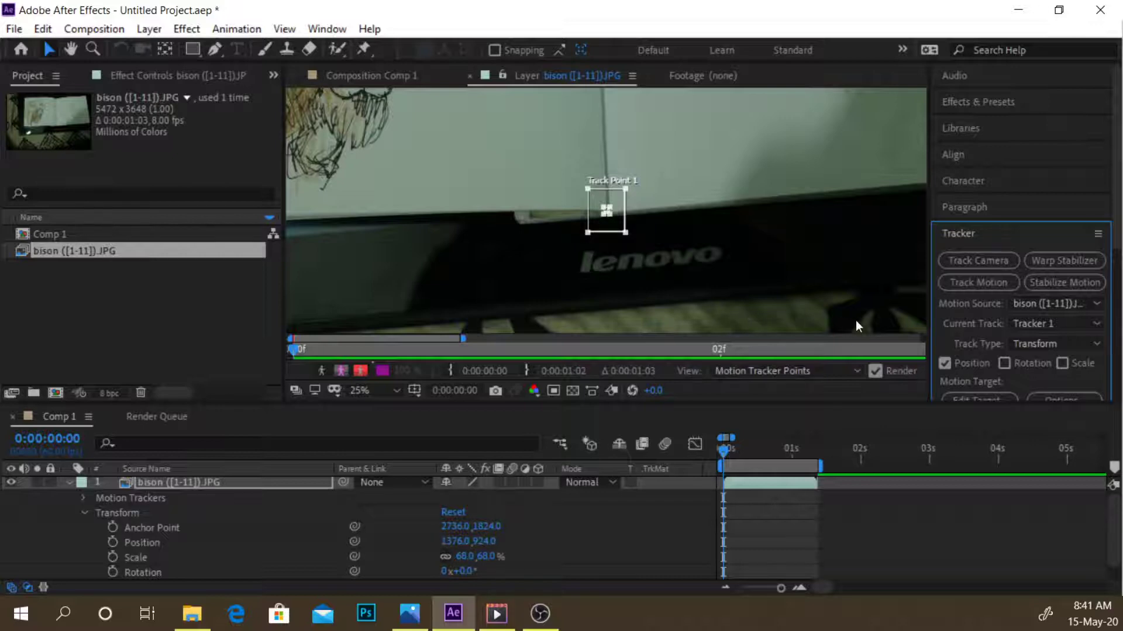
- Enable Rotation and Scale tracking, and move Track Point 2 along the page's lower edge to the right of the spine
left_click(1004, 363)
left_click(646, 201)
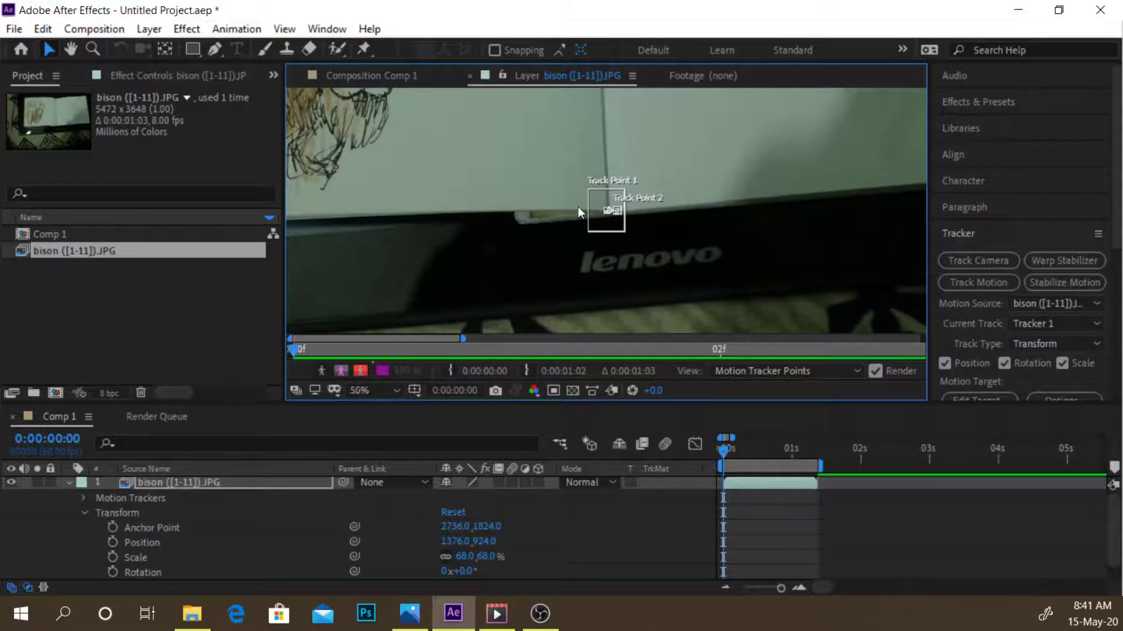
scroll(577, 206, "up", 3)
scroll(578, 206, "down", 5)
scroll(577, 206, "up", 6)
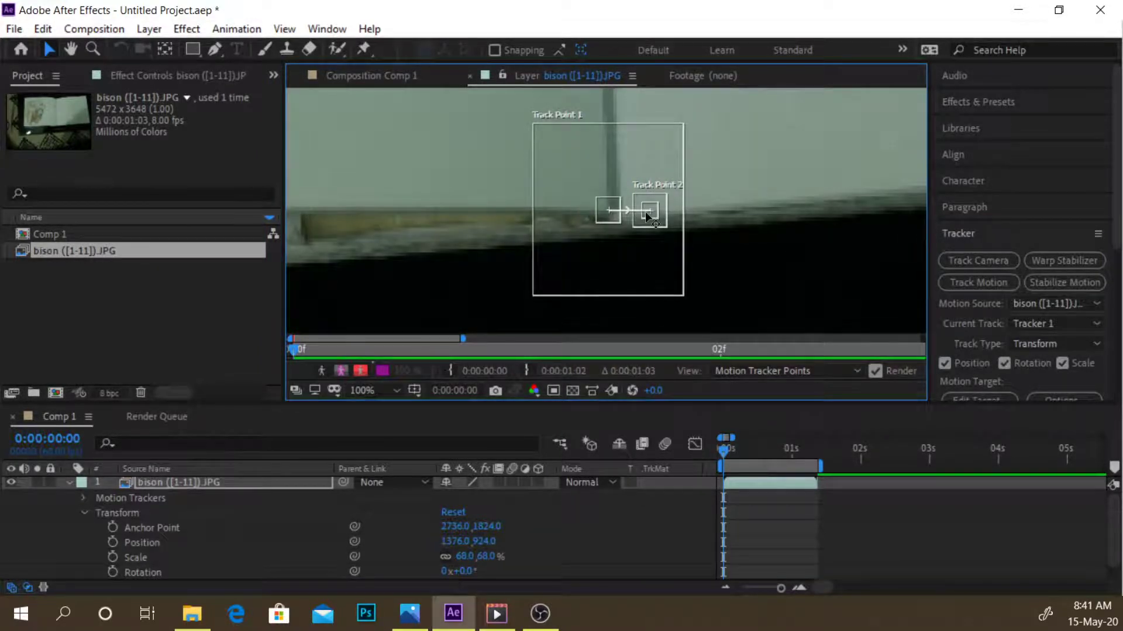
left_click_drag(645, 215, 787, 202)
- Move Track Point 1 to the lower-left corner of the bison page
left_click_drag(602, 220, 646, 240)
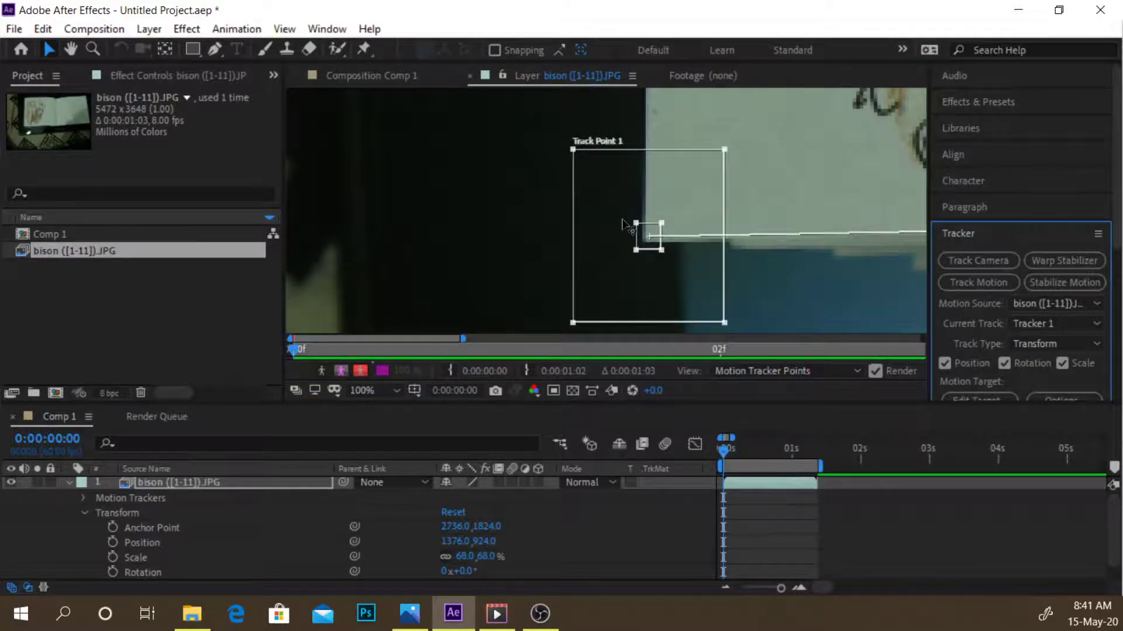
scroll(623, 225, "up", 4)
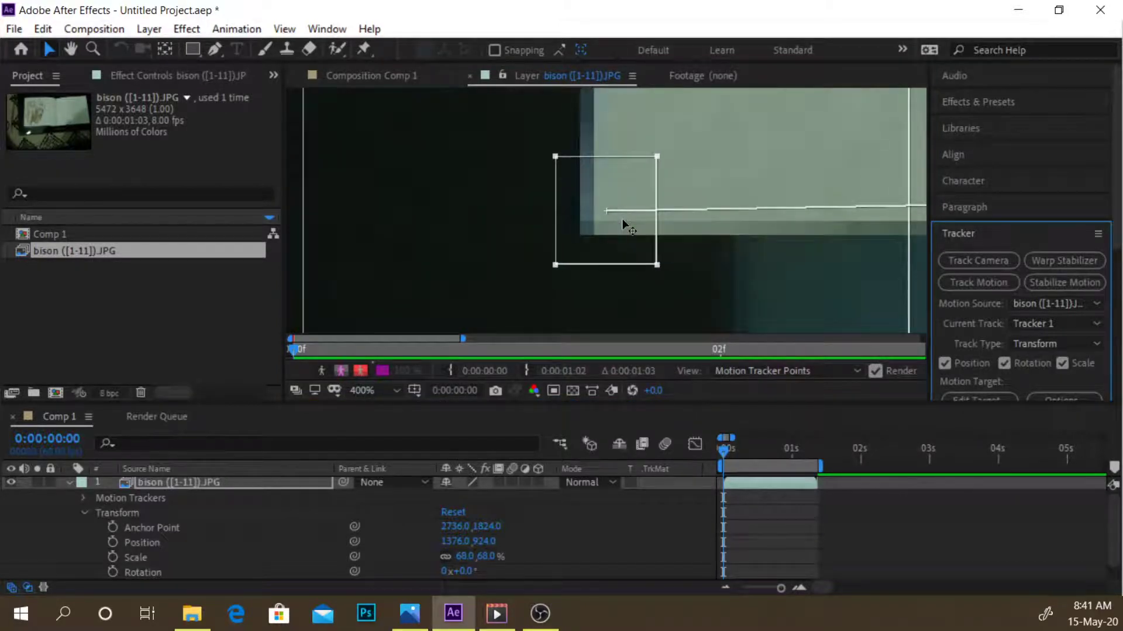
left_click(799, 587)
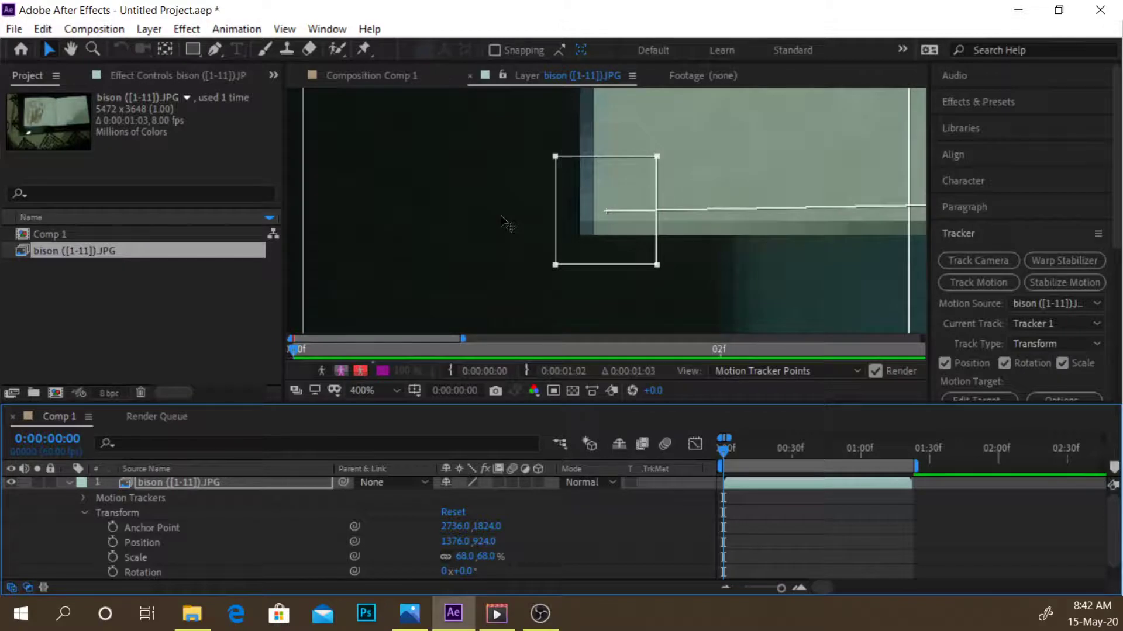
scroll(501, 216, "down", 4)
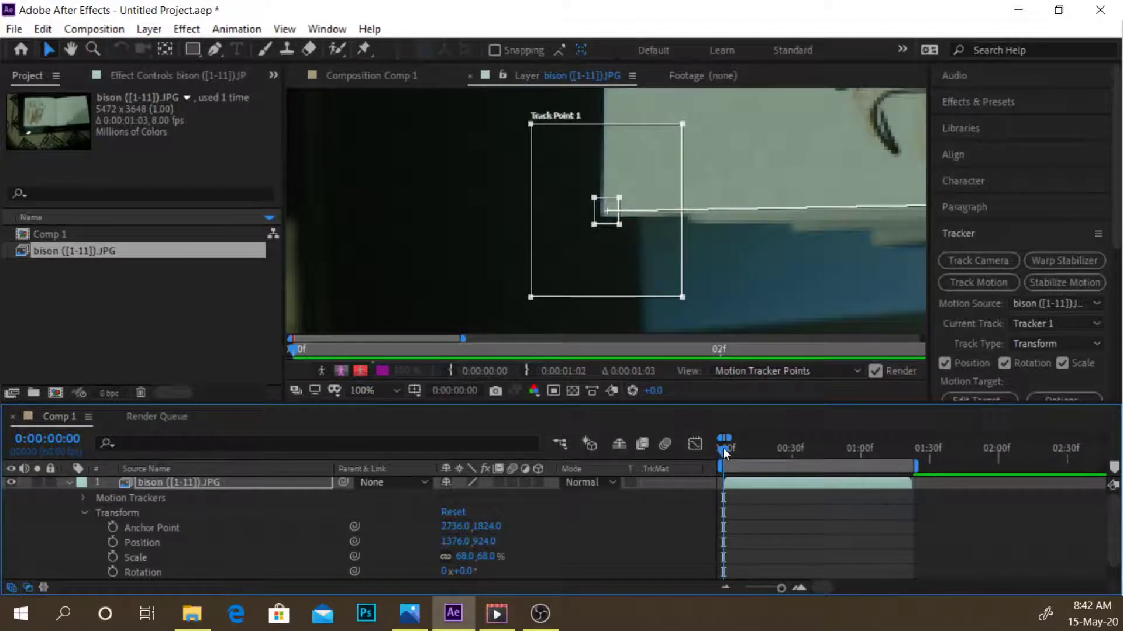
- Set the frame rate of Comp 1 to 8 frames per second
left_click_drag(724, 452, 721, 447)
left_click(101, 29)
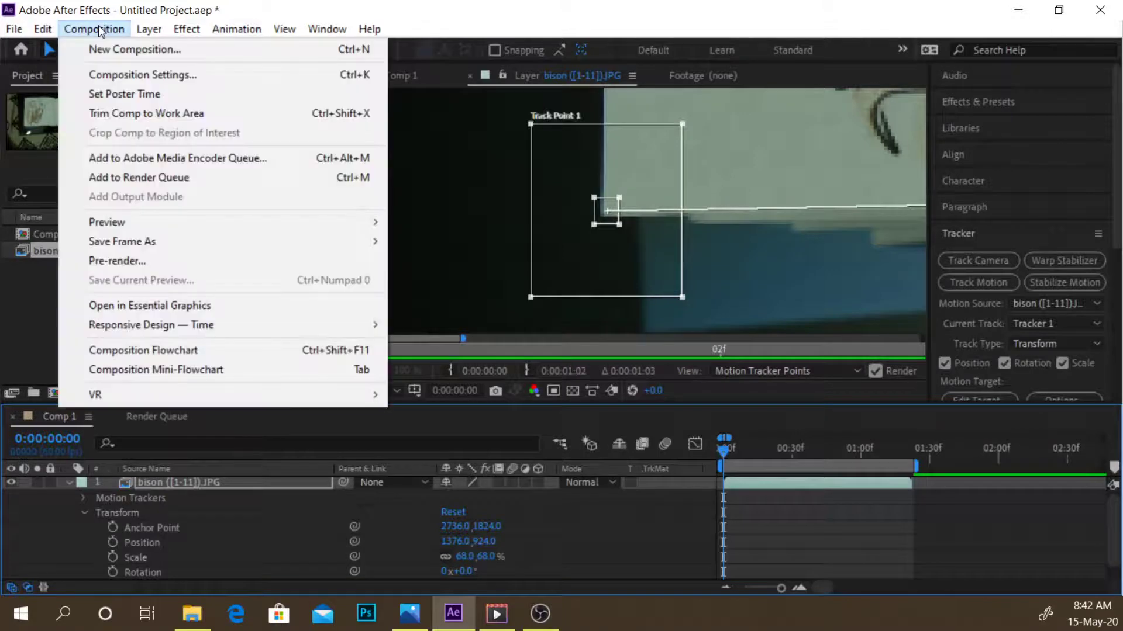
left_click(115, 77)
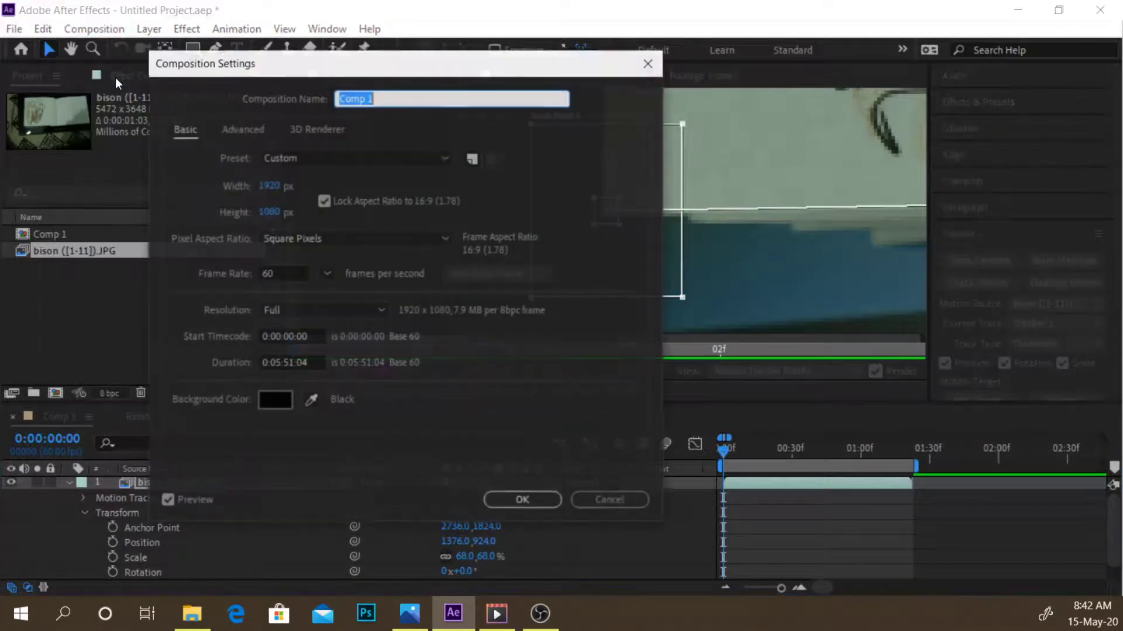
left_click(278, 274)
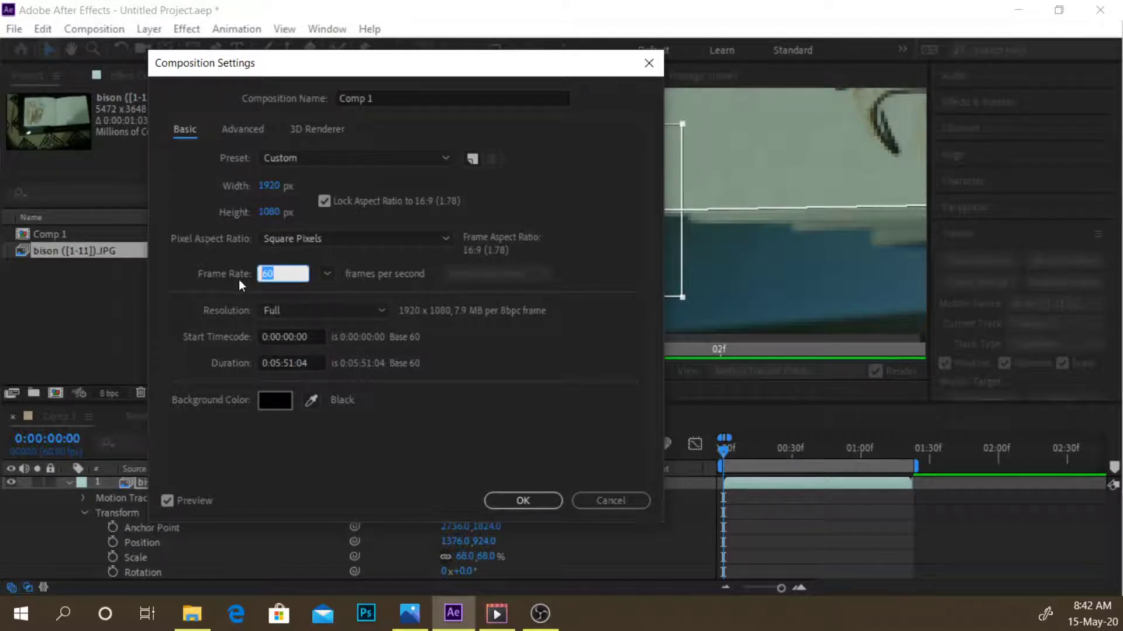
type("8")
left_click(536, 497)
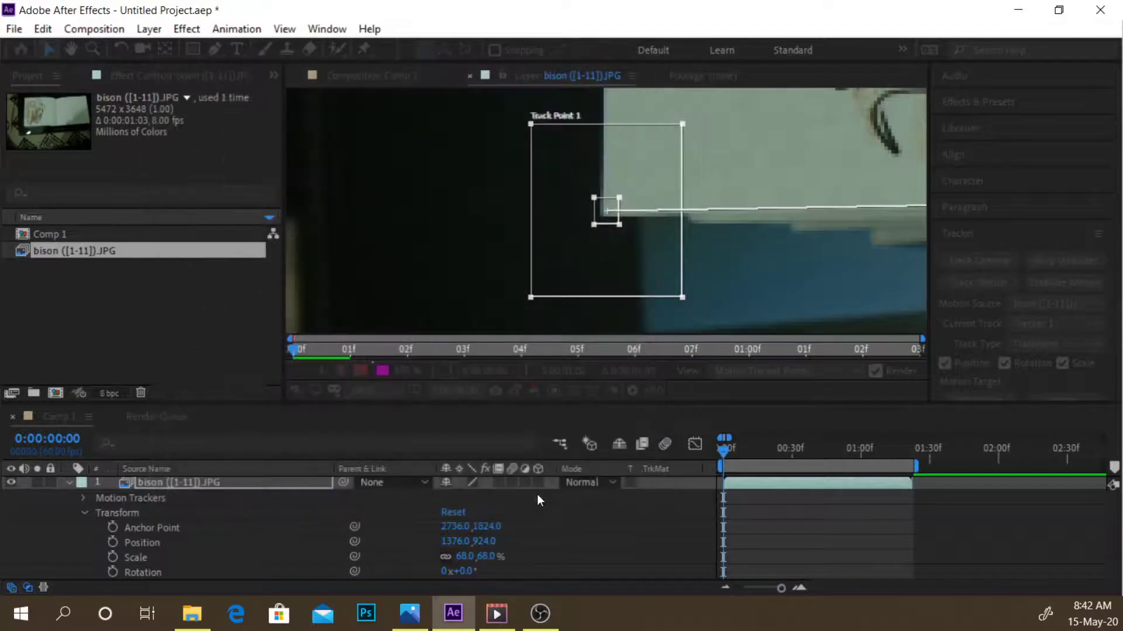
- Step to frame 0:00:00:01 and enlarge Track Point 1's search region to cover the shifted page corner
left_click(722, 451)
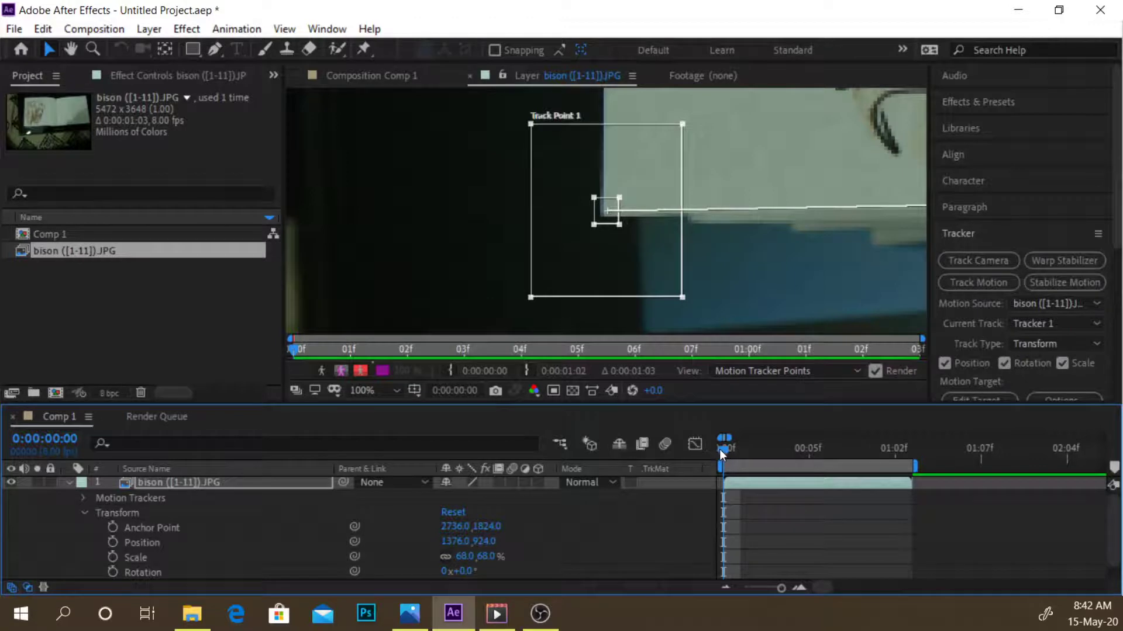
left_click_drag(728, 449, 725, 450)
left_click_drag(589, 211, 589, 211)
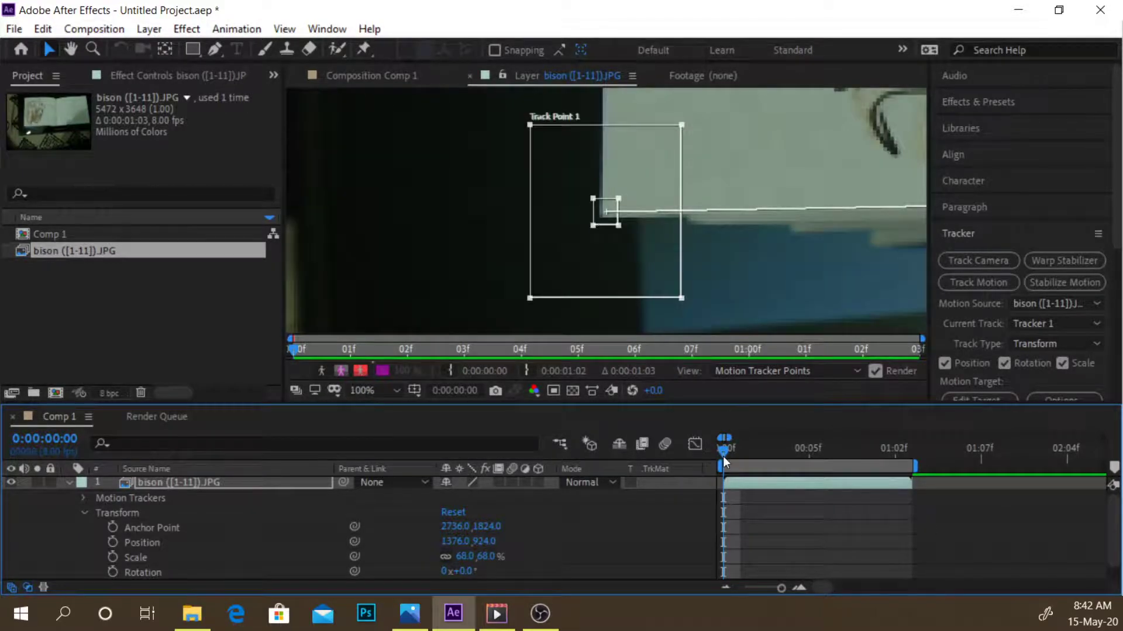
left_click_drag(728, 450, 736, 449)
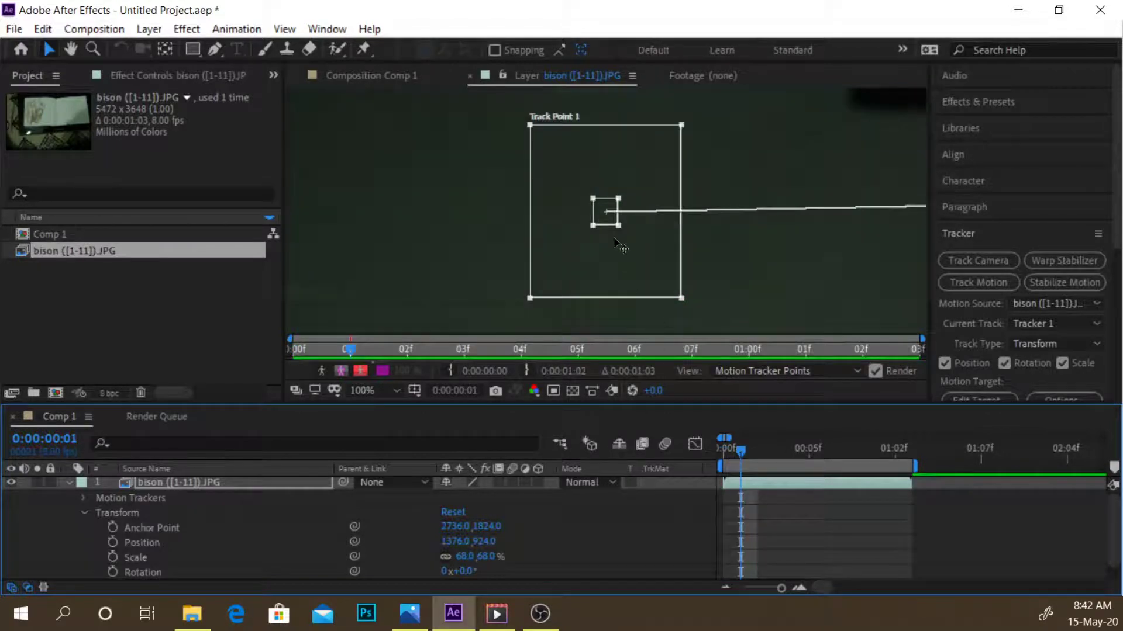
scroll(614, 238, "down", 7)
scroll(614, 238, "up", 4)
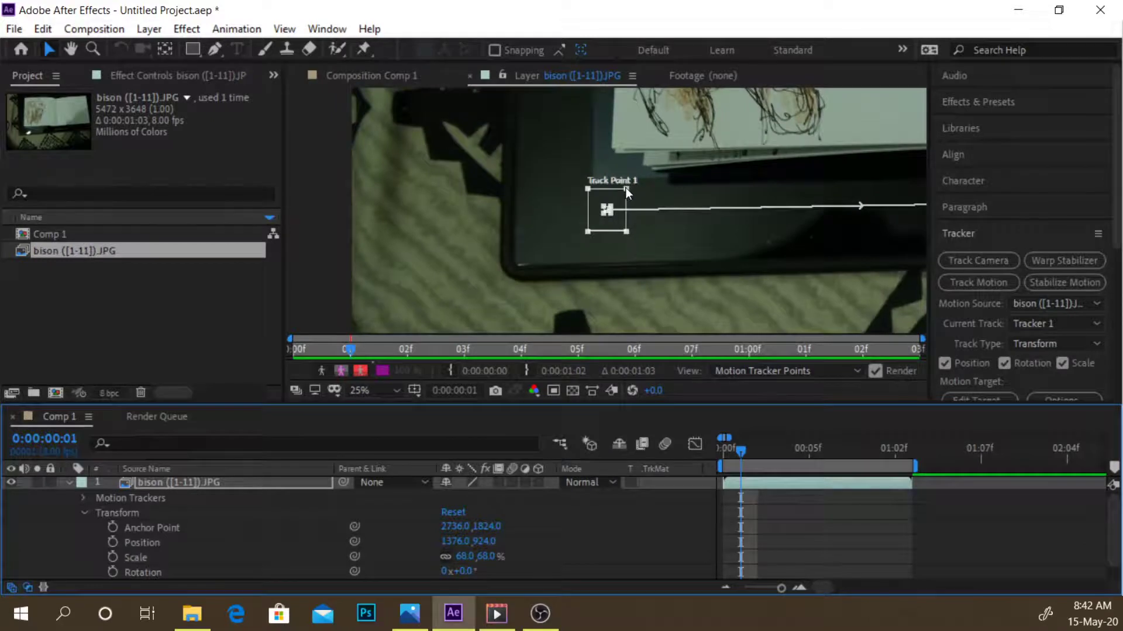
left_click_drag(626, 187, 678, 115)
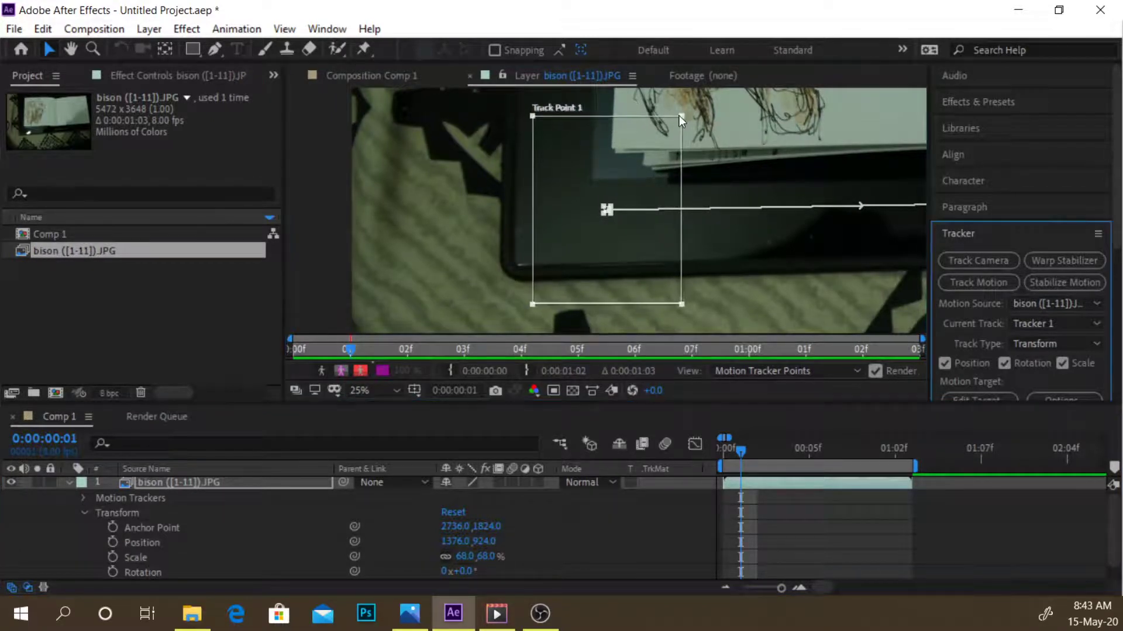
scroll(574, 205, "up", 2)
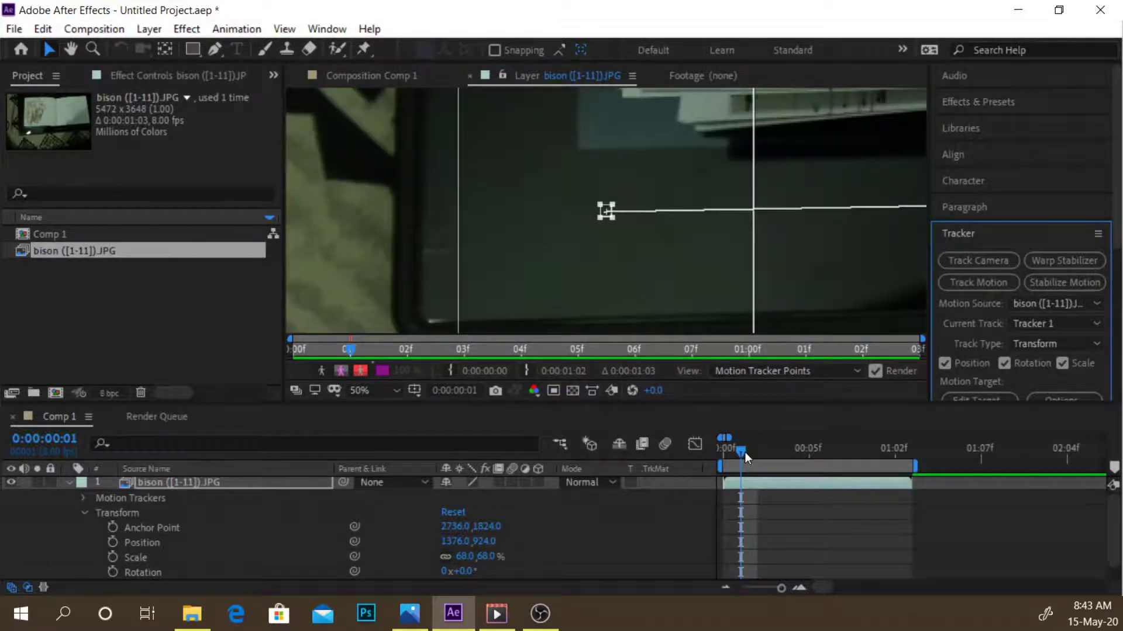
- Return to 0:00:00:00 and enlarge Track Point 1's feature region around the page corner, comparing it against the next frame
left_click_drag(745, 452, 710, 454)
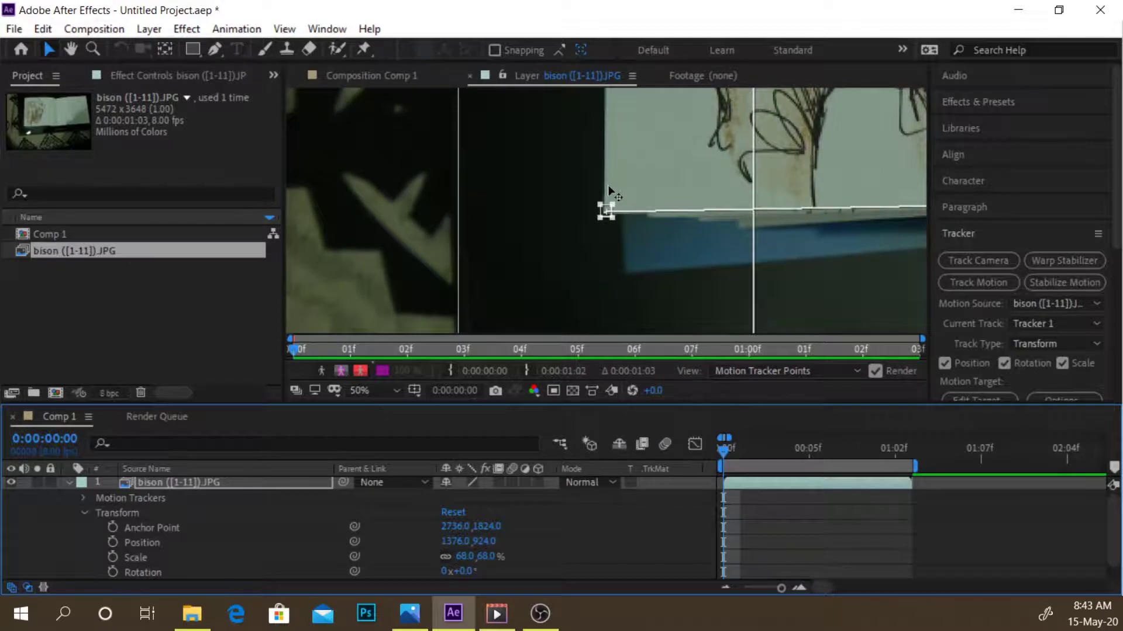
left_click(615, 204)
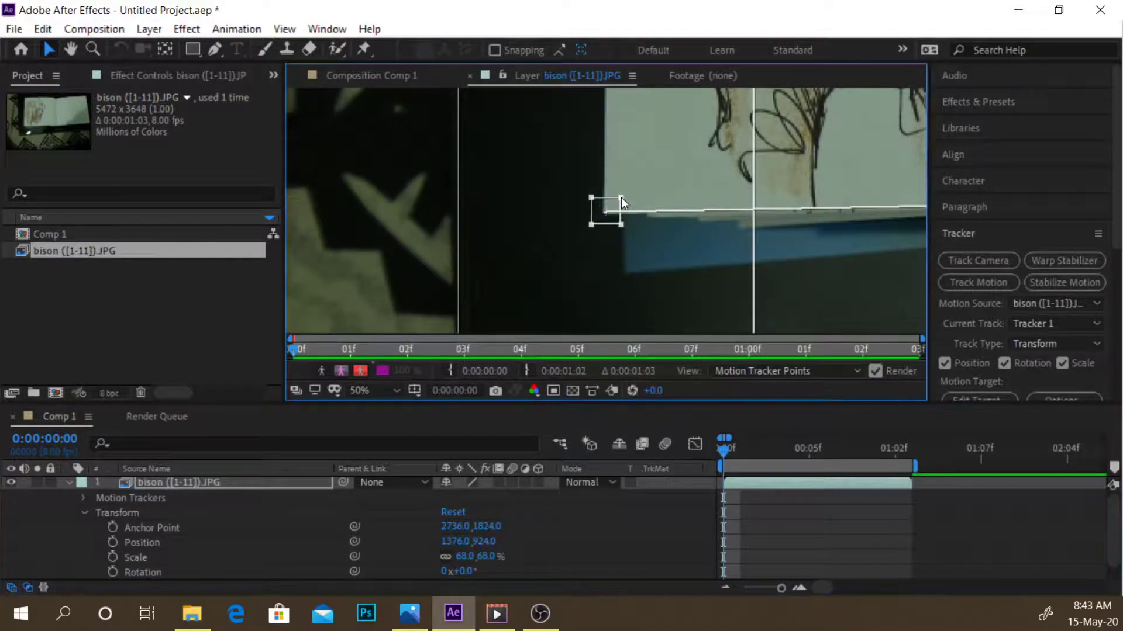
left_click_drag(621, 198, 628, 191)
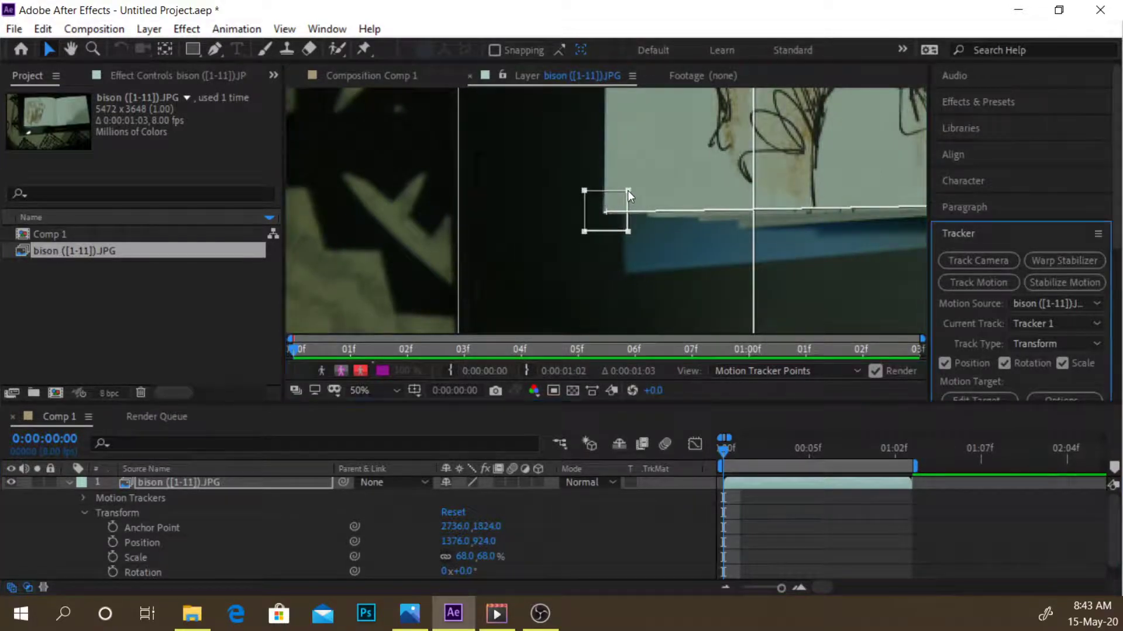
left_click(722, 448)
left_click_drag(728, 448, 732, 448)
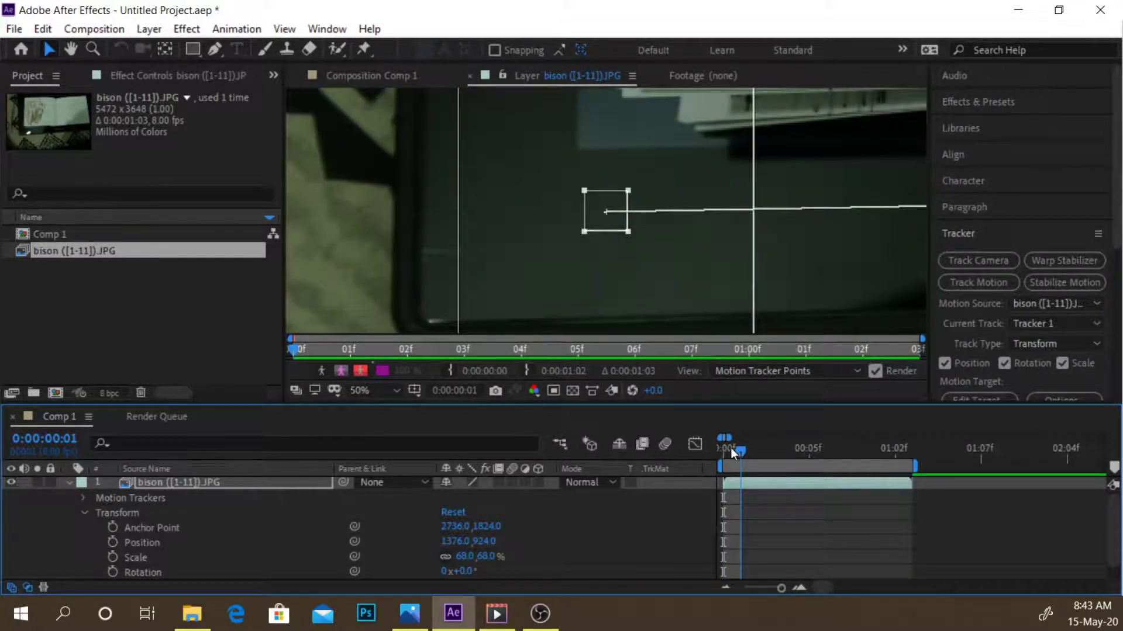
left_click_drag(731, 448, 718, 448)
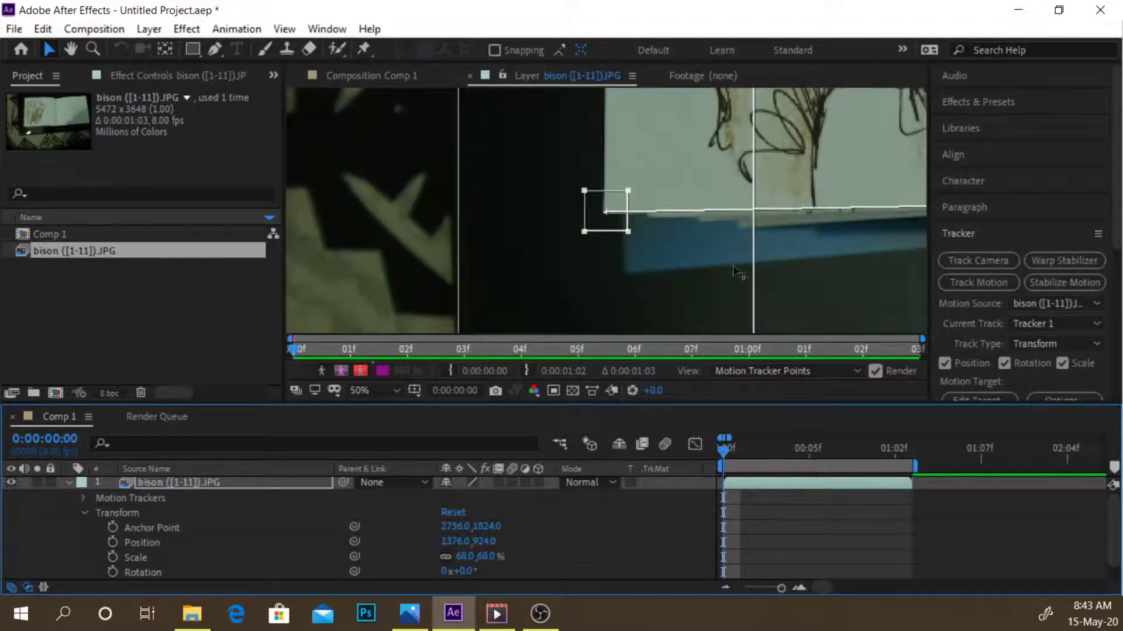
- Examine Track Point 1's feature and search regions around the page's lower-left corner at several magnifications
key("comma")
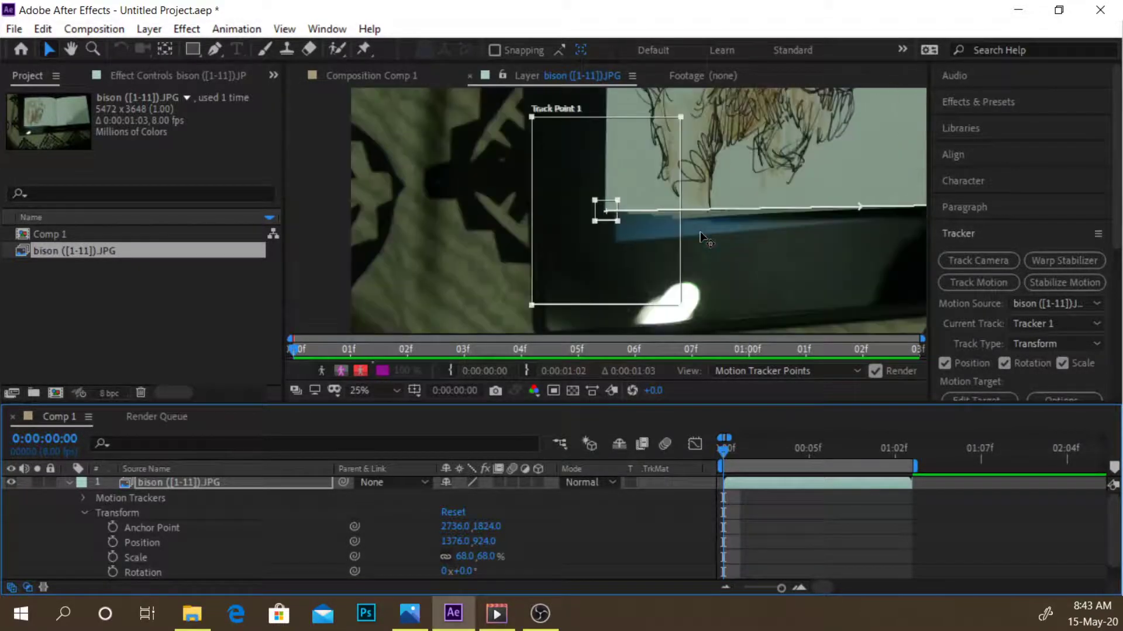
key("period")
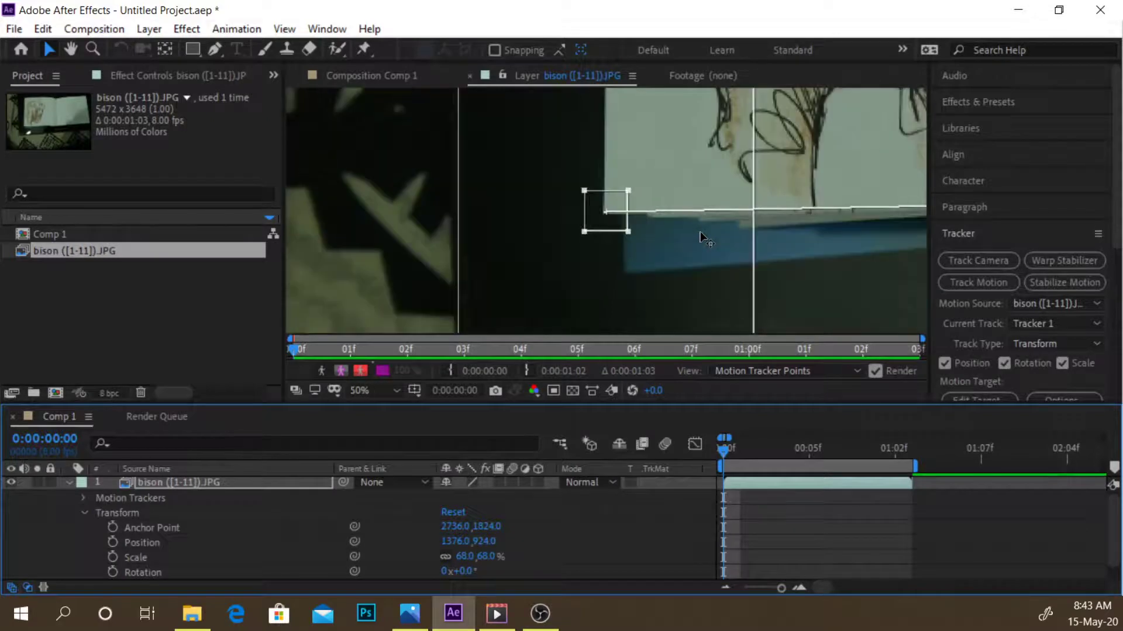
key("comma")
key("comma")
key("comma")
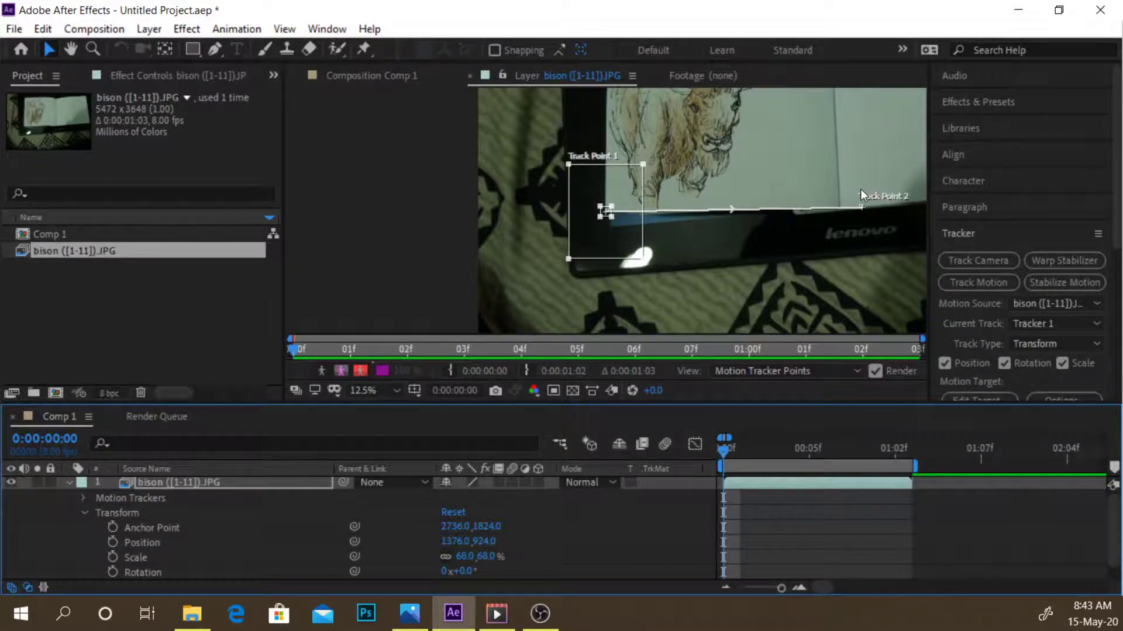
scroll(861, 188, "up", 3)
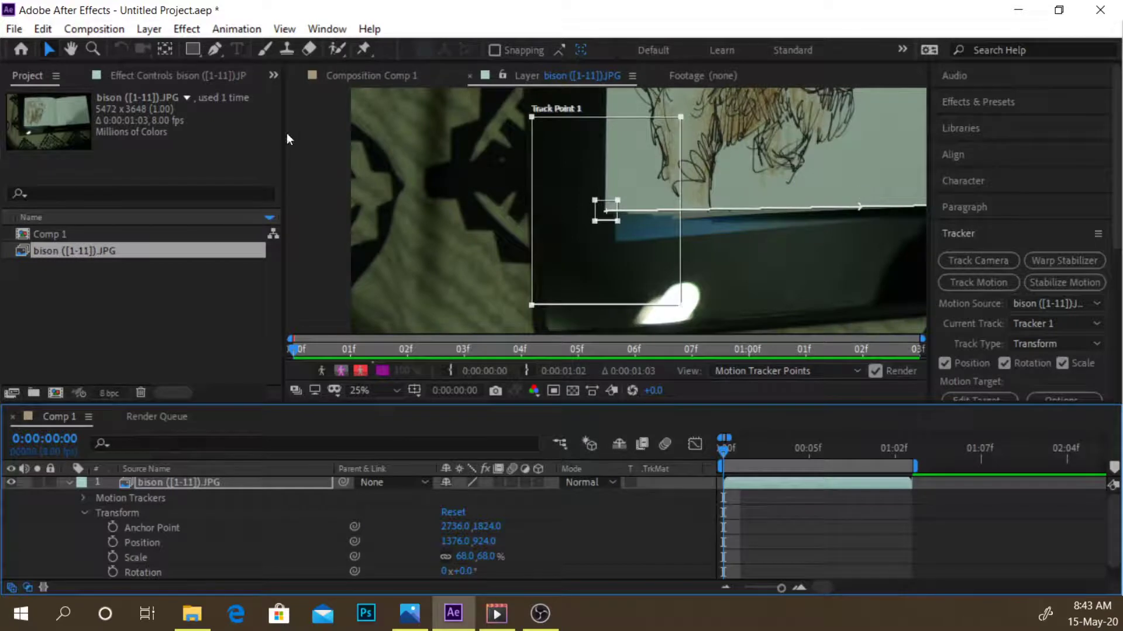
left_click(71, 49)
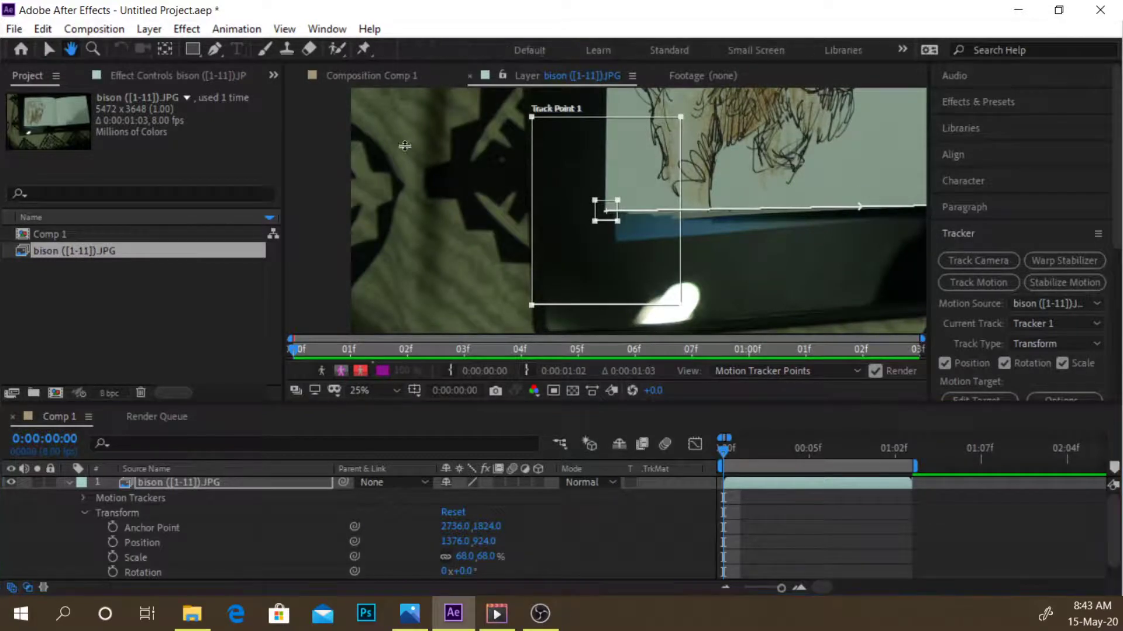
left_click_drag(743, 228, 347, 213)
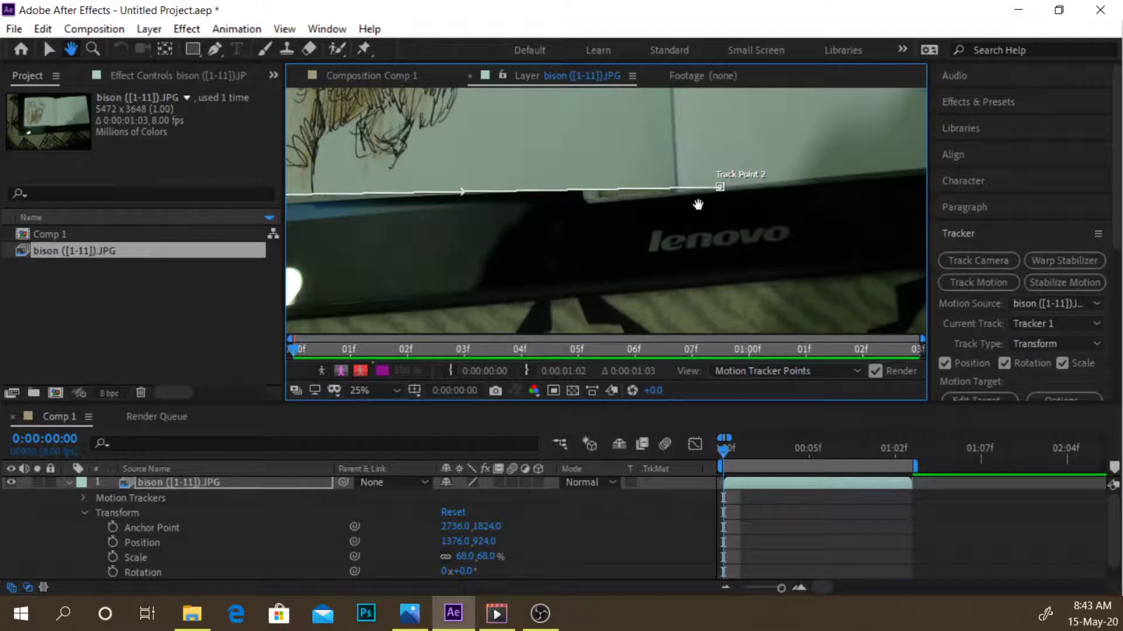
scroll(699, 205, "up", 6)
left_click_drag(779, 246, 413, 255)
left_click_drag(684, 228, 842, 221)
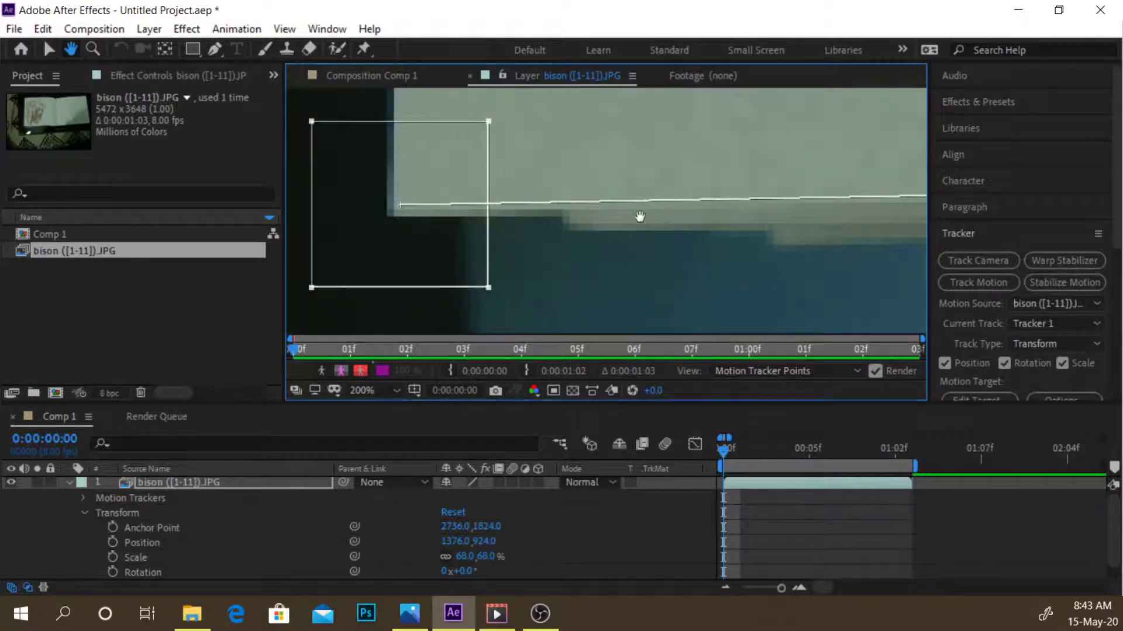
left_click_drag(640, 216, 734, 241)
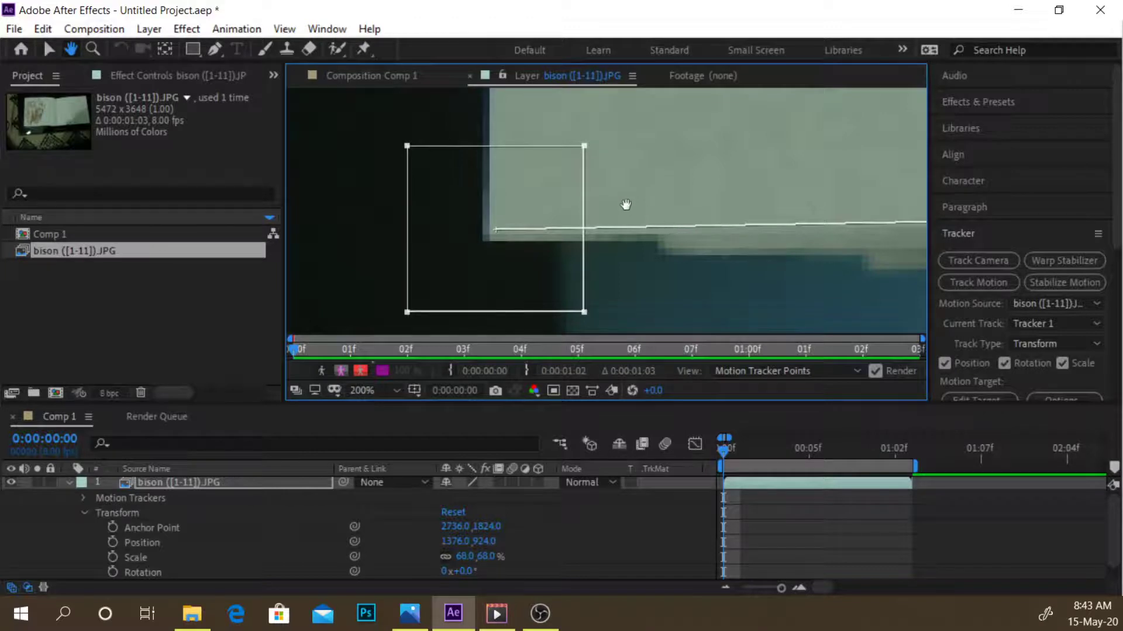
scroll(625, 203, "down", 9)
scroll(625, 207, "up", 5)
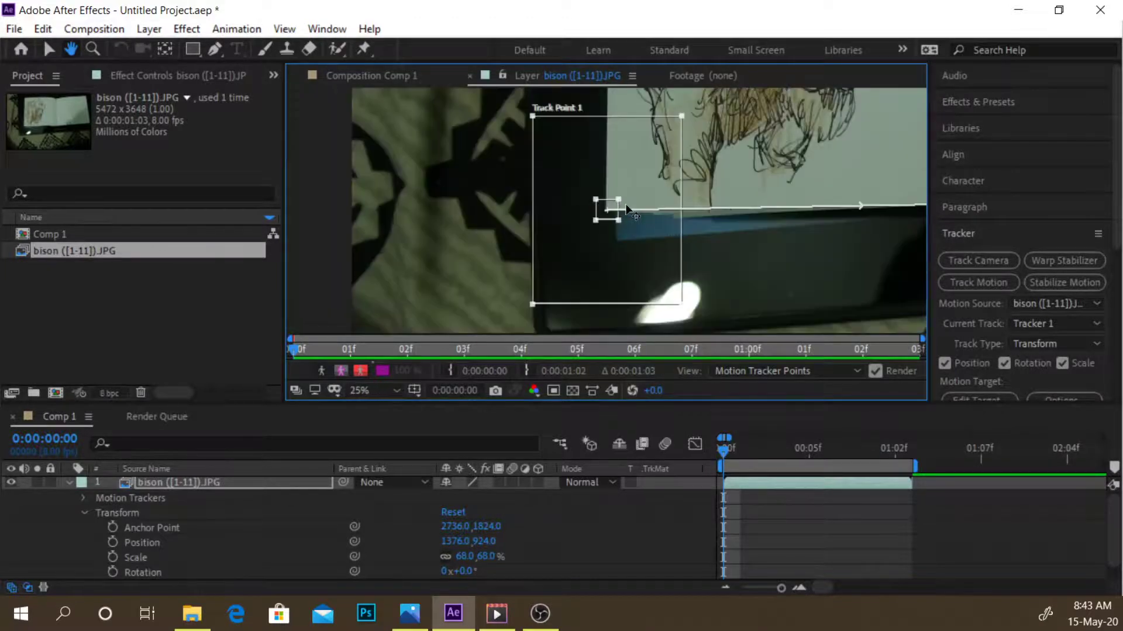
scroll(625, 208, "down", 2)
scroll(626, 208, "down", 1)
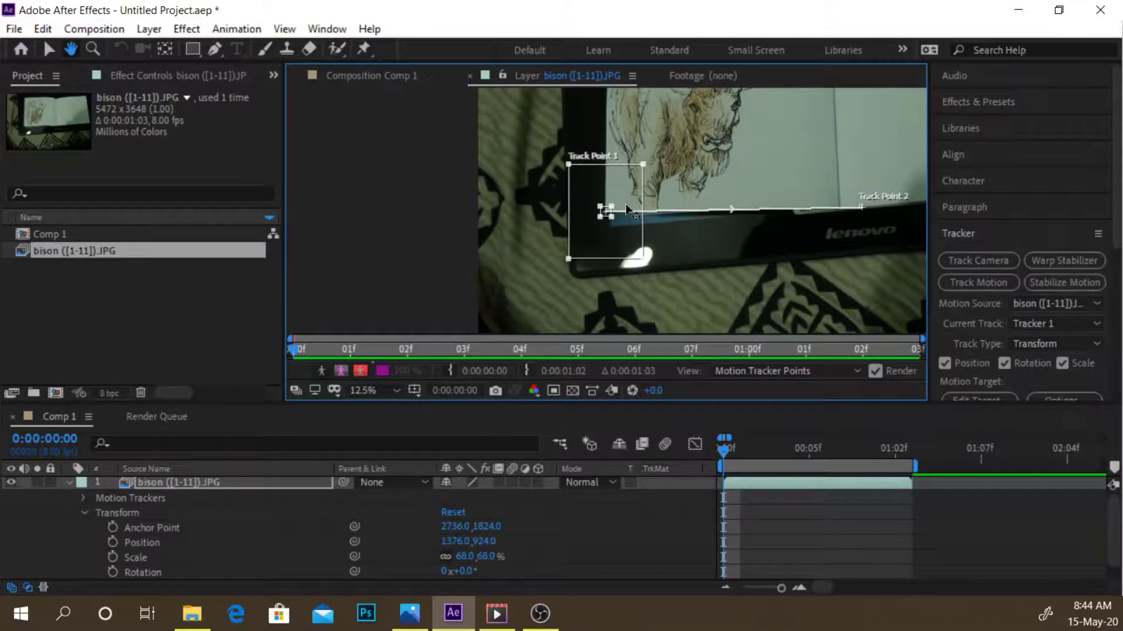
scroll(626, 207, "up", 5)
scroll(626, 208, "down", 2)
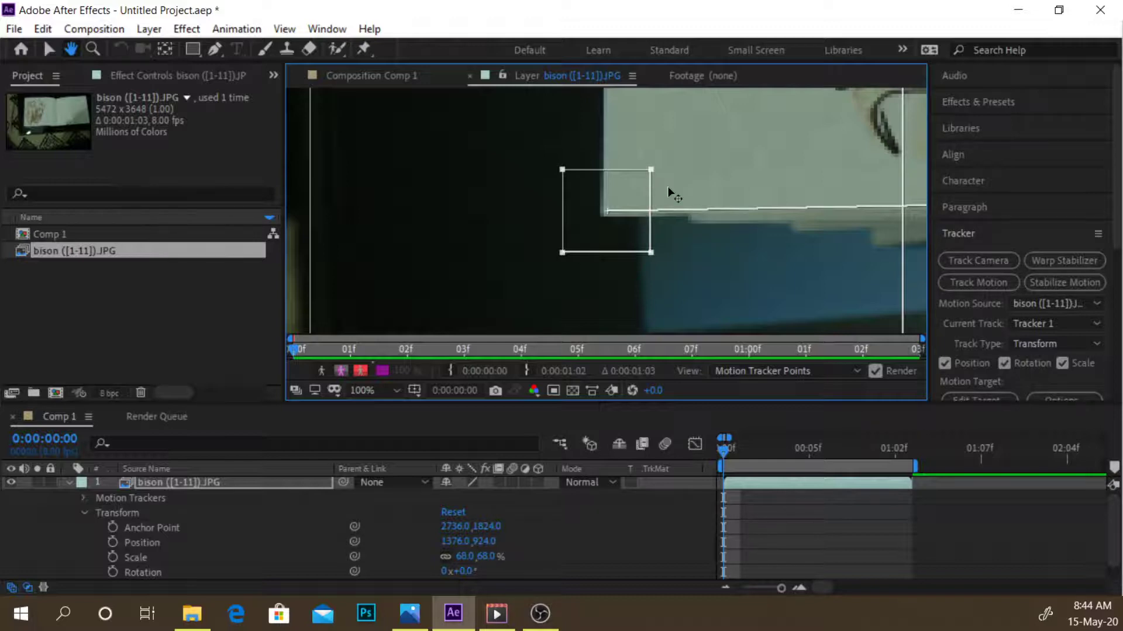
key("comma")
key("comma")
key("comma")
key("comma")
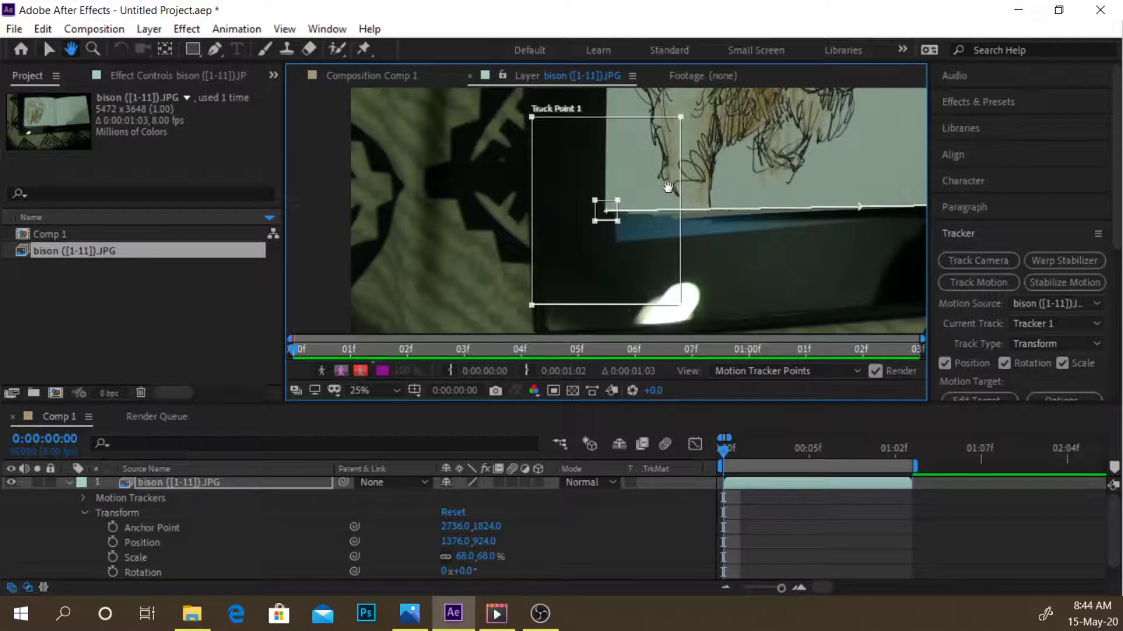
- Inspect the page's lower edge close up along the line running from Track Point 1 towards Track Point 2
left_click_drag(851, 194, 673, 251)
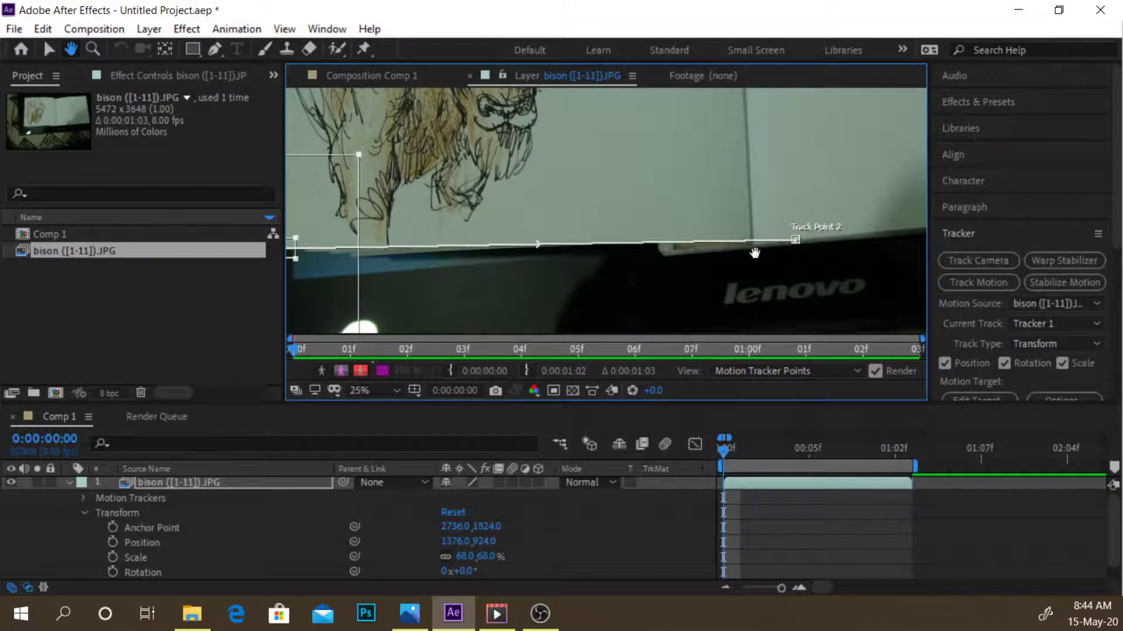
scroll(768, 247, "up", 5)
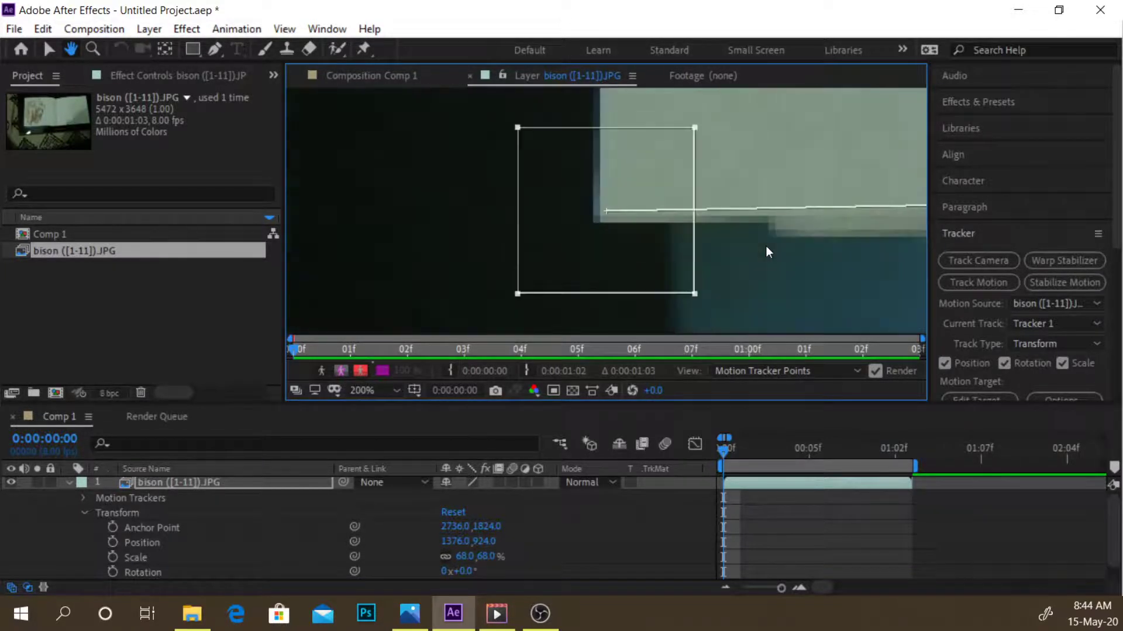
scroll(815, 234, "right", 5)
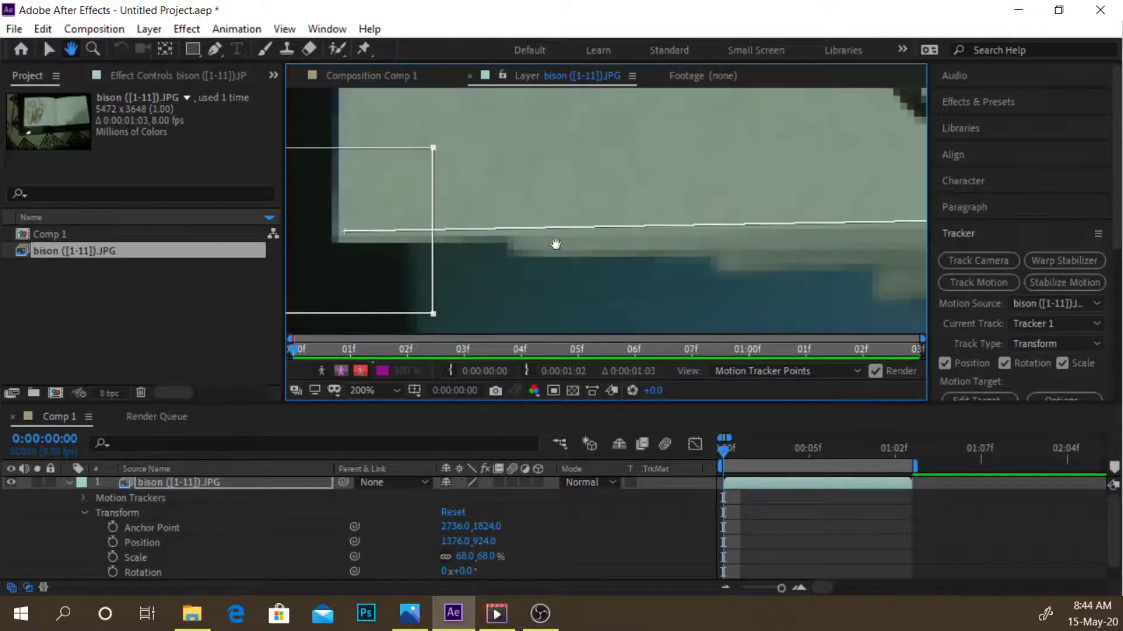
left_click_drag(813, 258, 451, 271)
left_click_drag(692, 283, 318, 268)
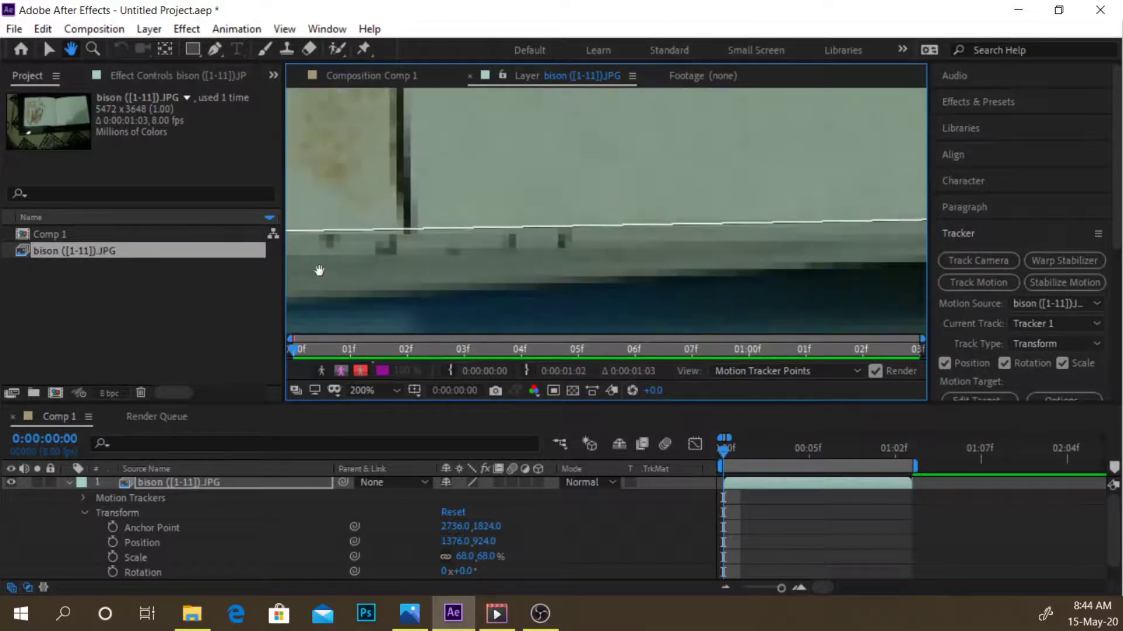
left_click_drag(623, 277, 361, 288)
left_click_drag(646, 314, 328, 301)
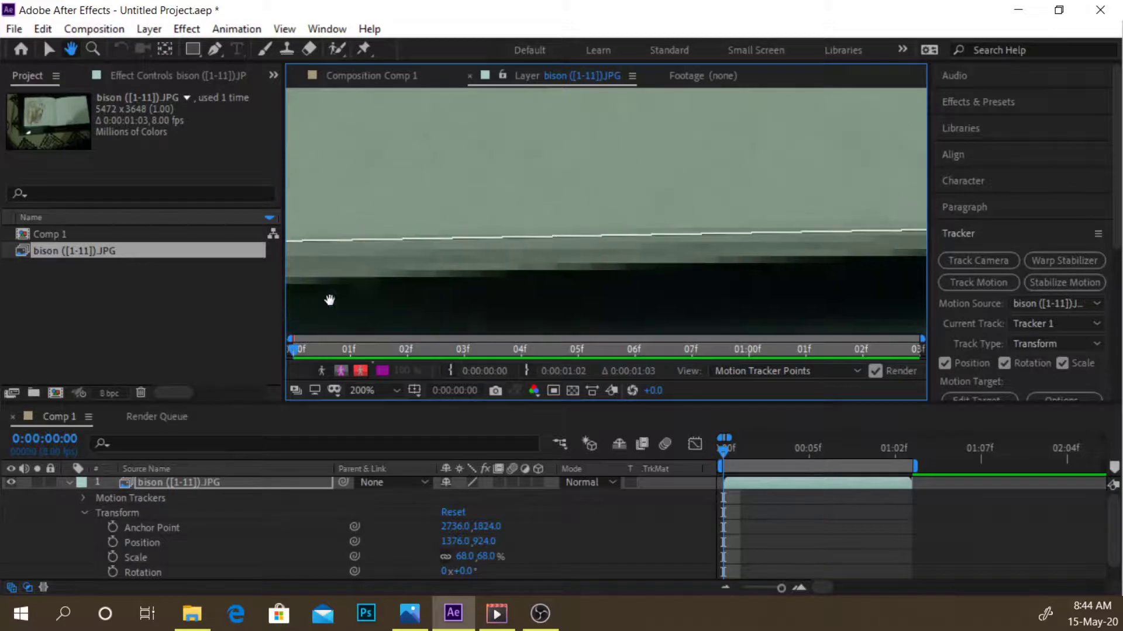
left_click_drag(822, 153, 573, 178)
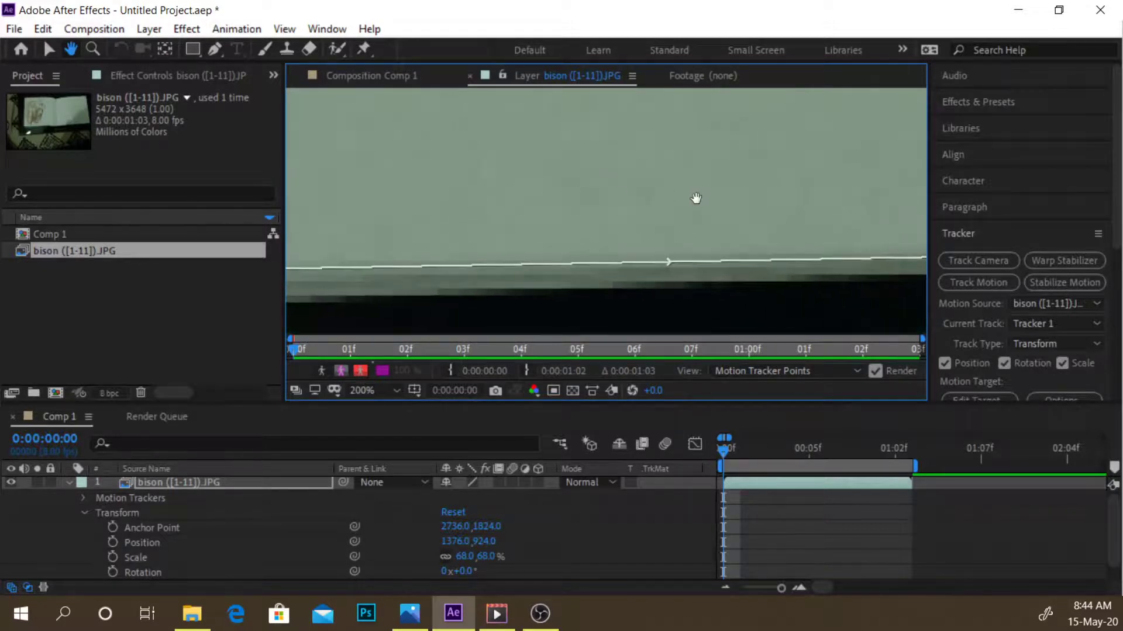
left_click_drag(696, 199, 481, 181)
scroll(506, 190, "up", 2)
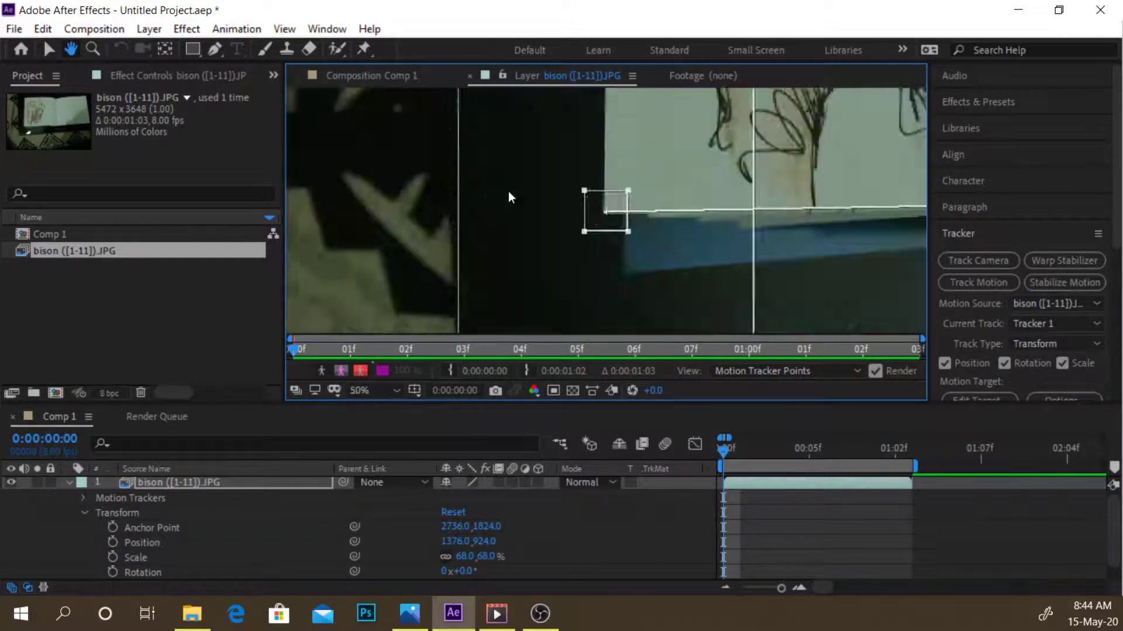
left_click_drag(872, 186, 514, 216)
left_click_drag(754, 183, 350, 234)
left_click_drag(708, 251, 351, 220)
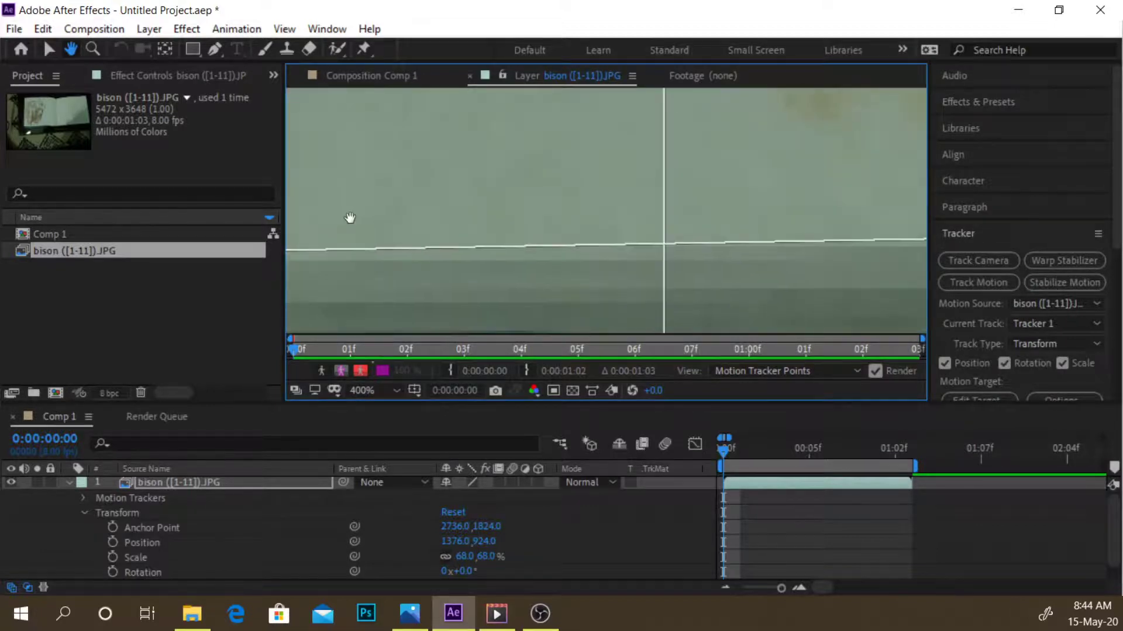
left_click_drag(701, 228, 436, 195)
left_click_drag(614, 205, 351, 238)
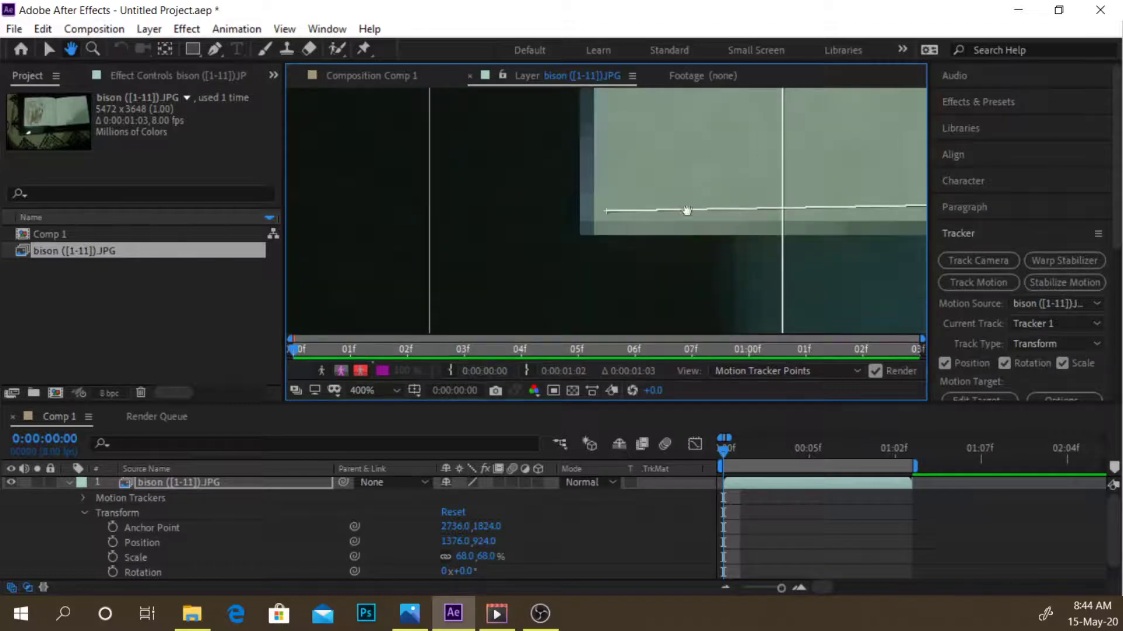
left_click_drag(829, 218, 515, 189)
left_click_drag(723, 214, 415, 260)
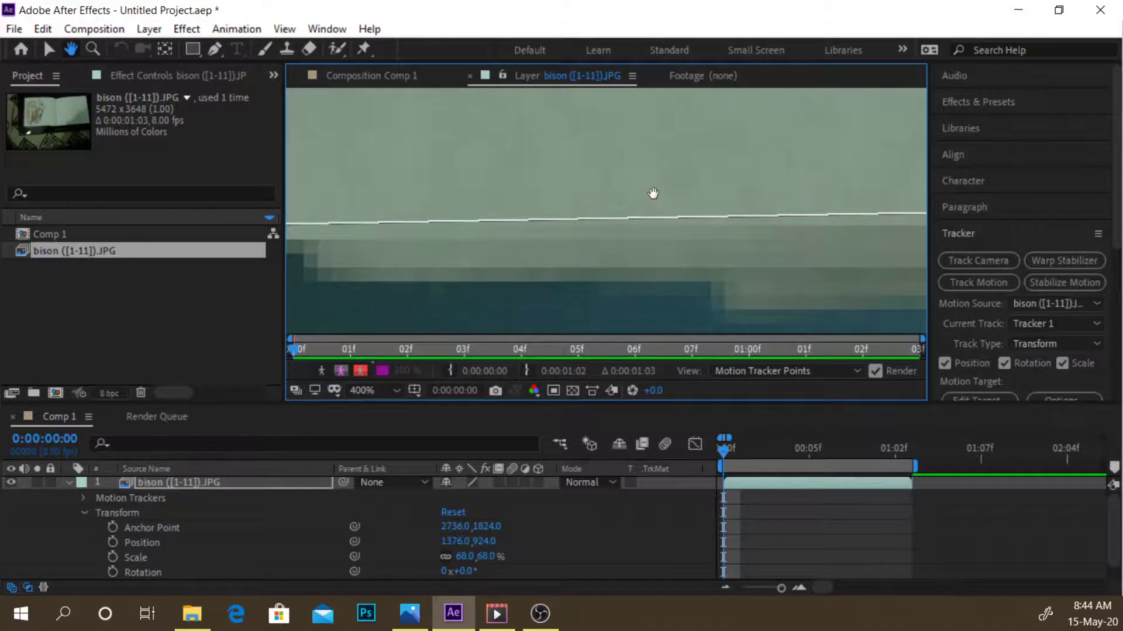
scroll(653, 193, "down", 10)
scroll(653, 193, "up", 8)
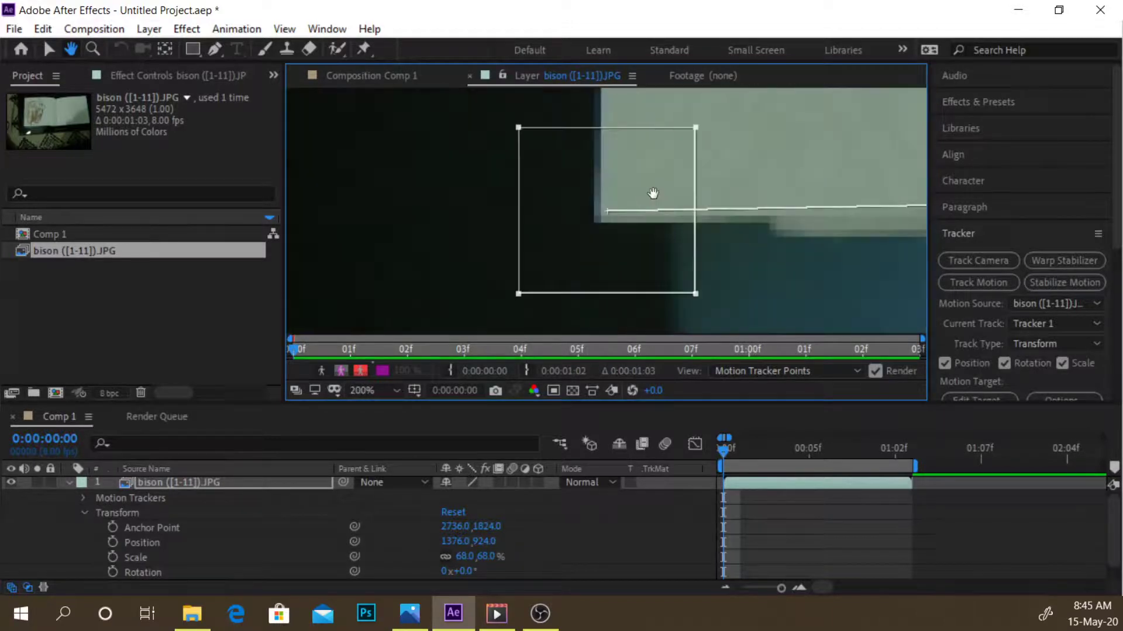
- Follow the page's lower edge to Track Point 2 and enlarge its search region down over the Lenovo logo below the page
left_click_drag(837, 234, 556, 251)
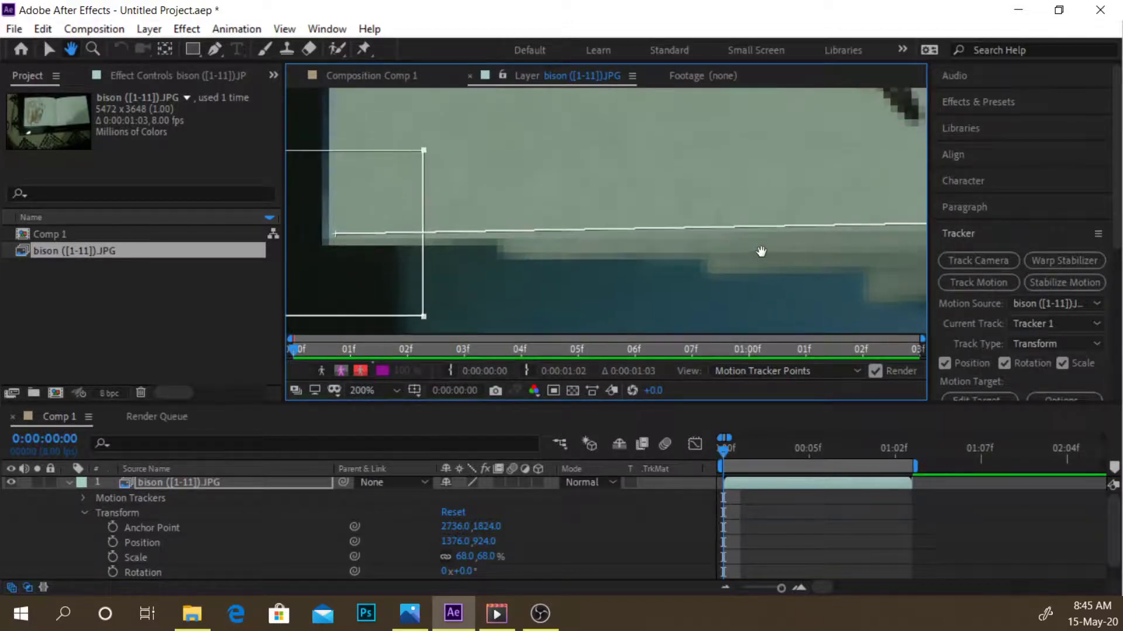
left_click_drag(760, 252, 892, 273)
left_click_drag(739, 253, 455, 227)
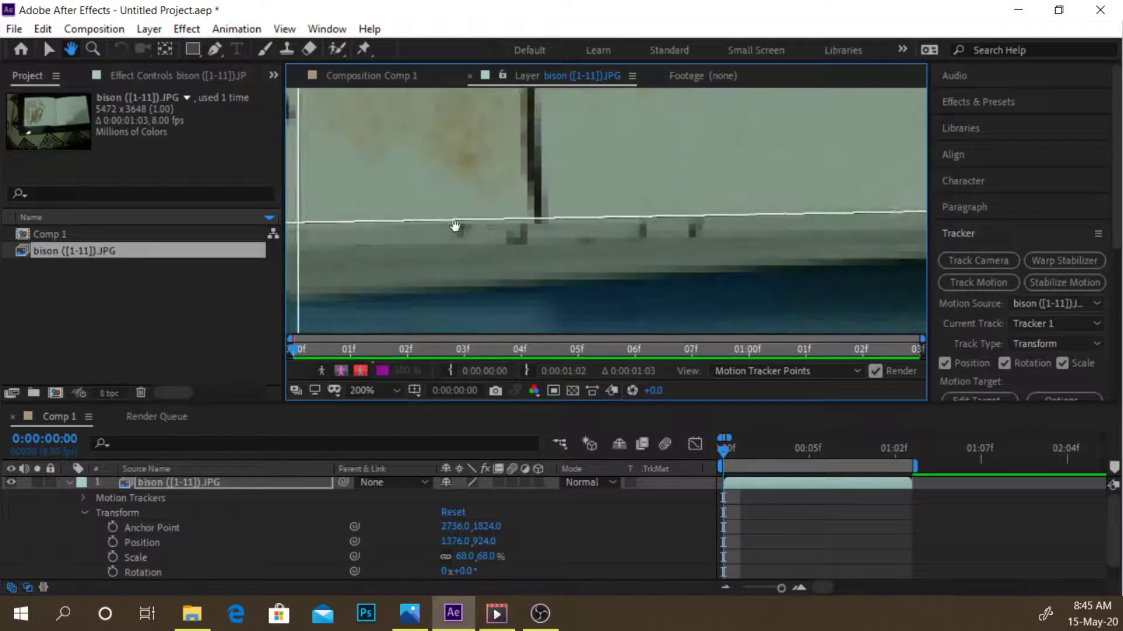
left_click_drag(734, 240, 334, 258)
left_click_drag(711, 254, 463, 261)
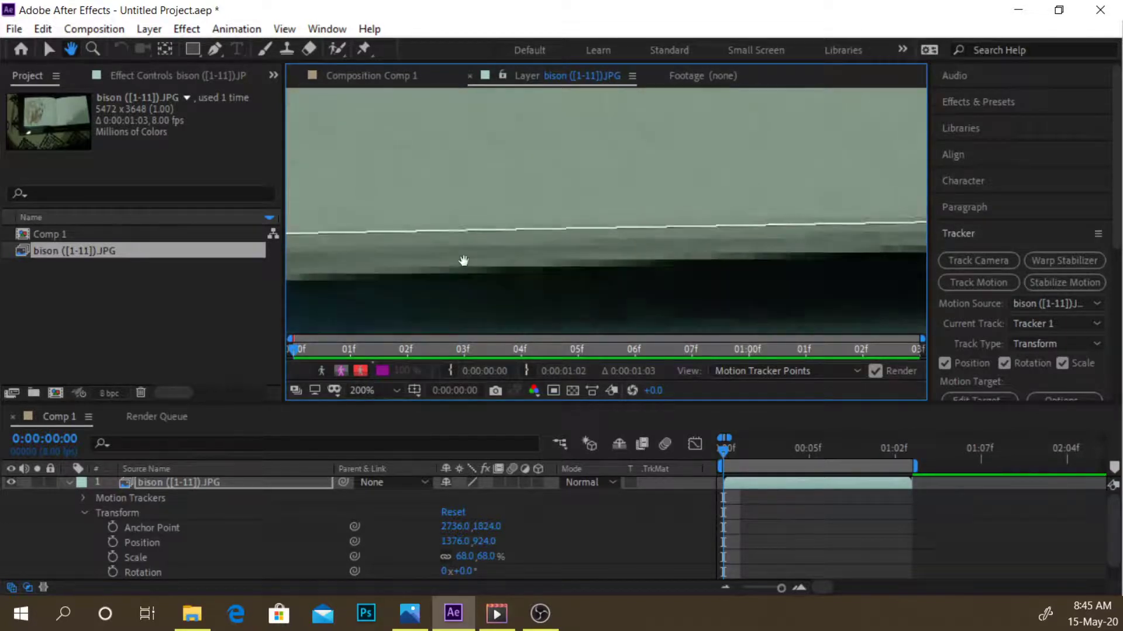
left_click_drag(754, 258, 394, 253)
left_click_drag(797, 245, 403, 276)
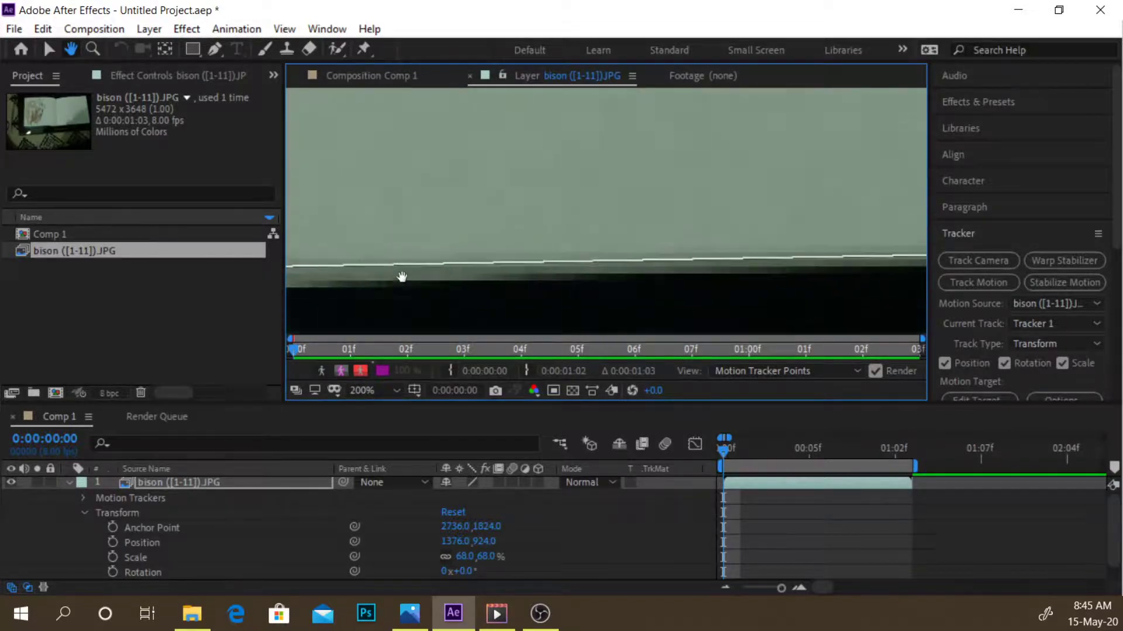
left_click_drag(842, 253, 469, 208)
left_click_drag(854, 234, 570, 244)
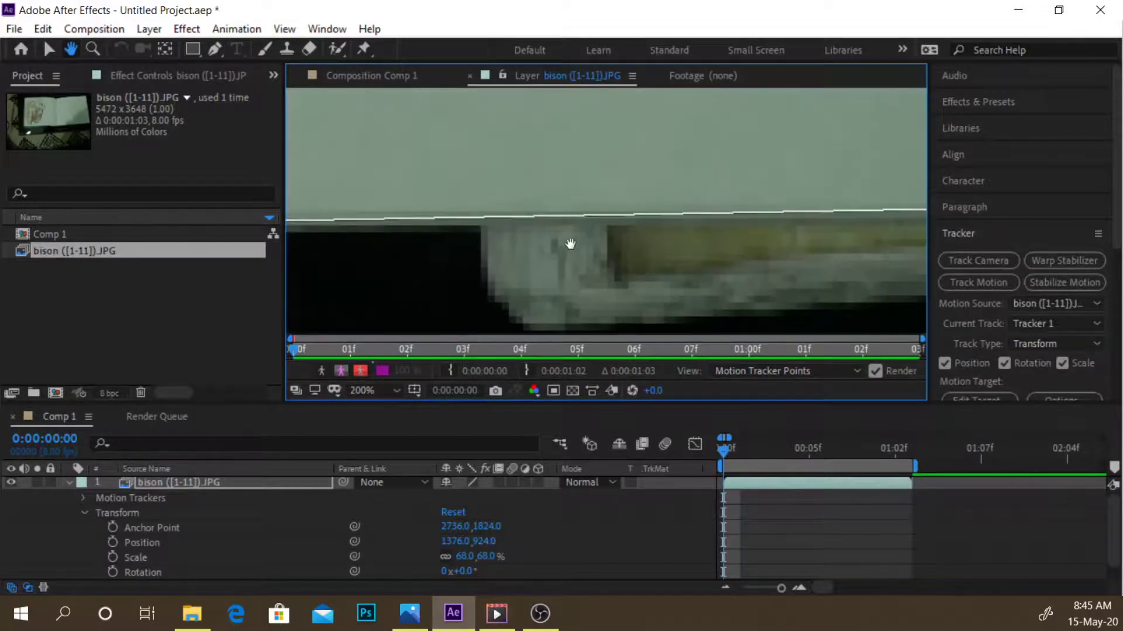
left_click(984, 213)
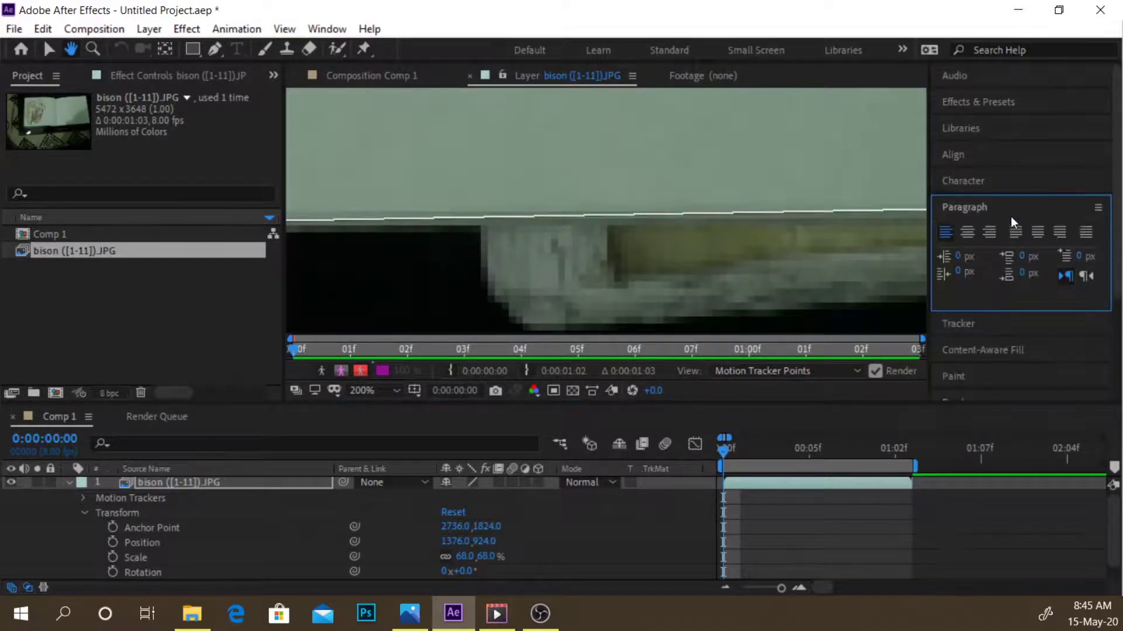
left_click(974, 326)
left_click_drag(848, 275, 583, 270)
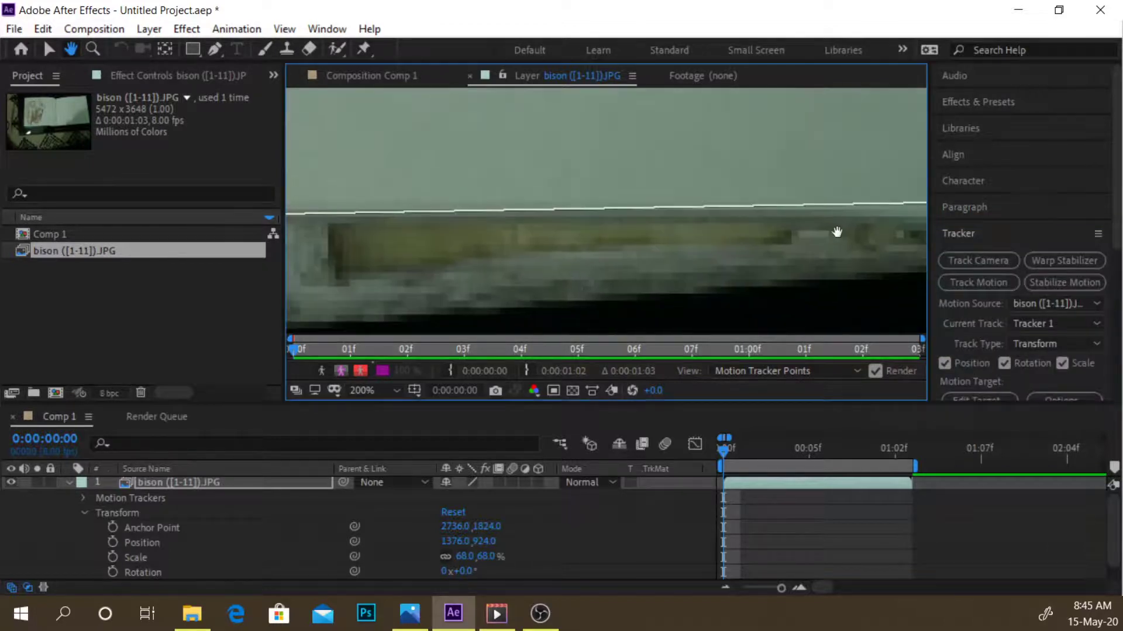
left_click_drag(837, 232, 553, 274)
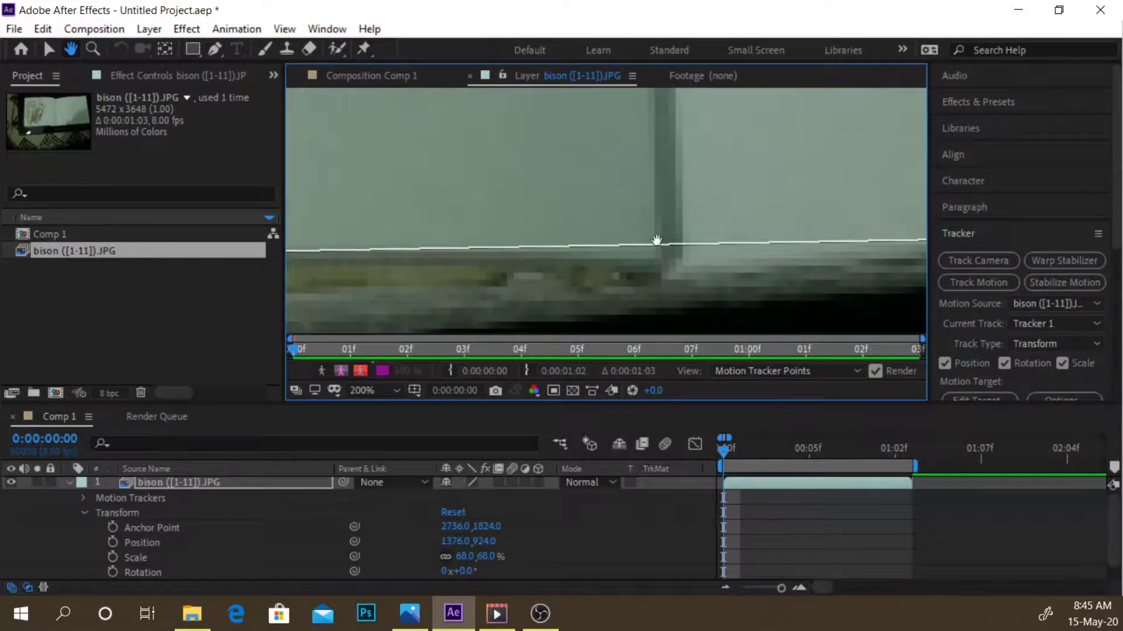
key("comma")
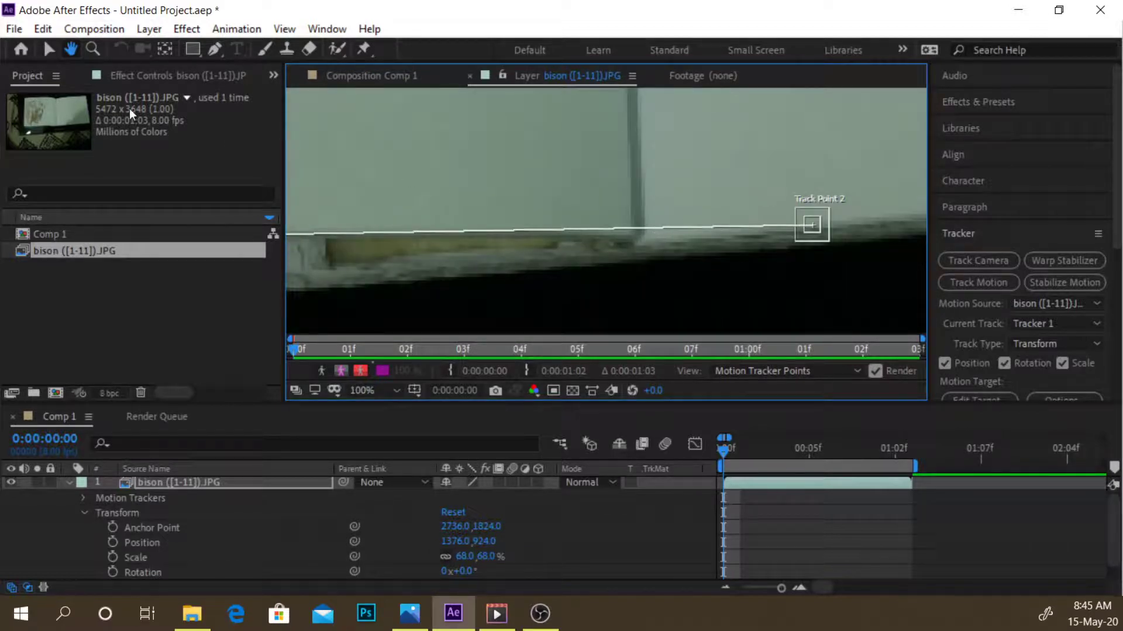
left_click(58, 50)
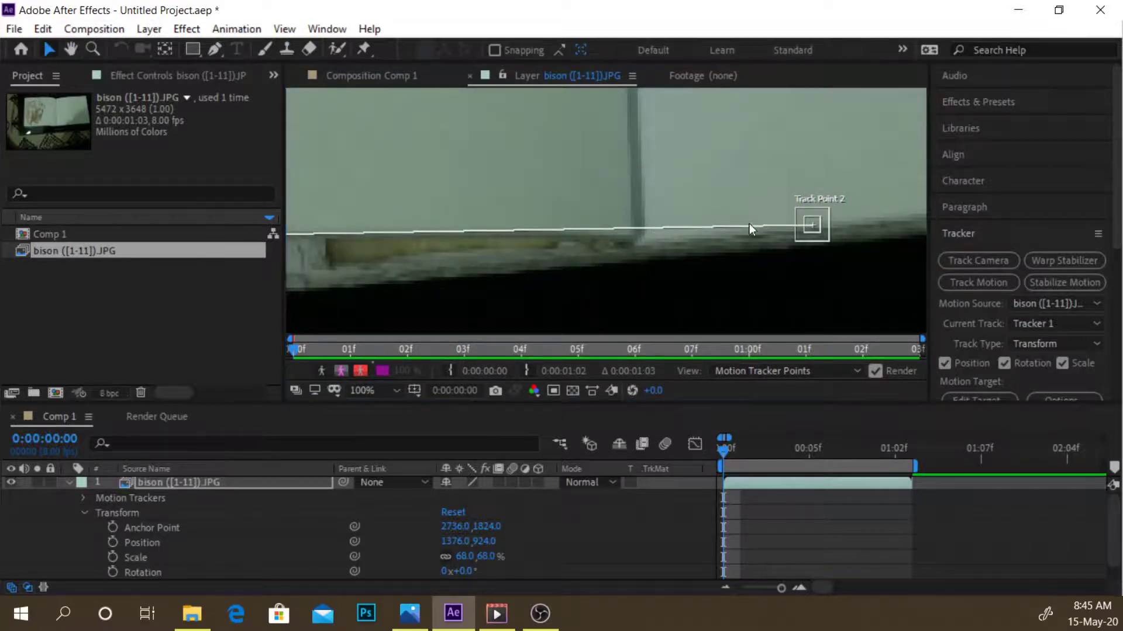
left_click_drag(810, 229, 823, 279)
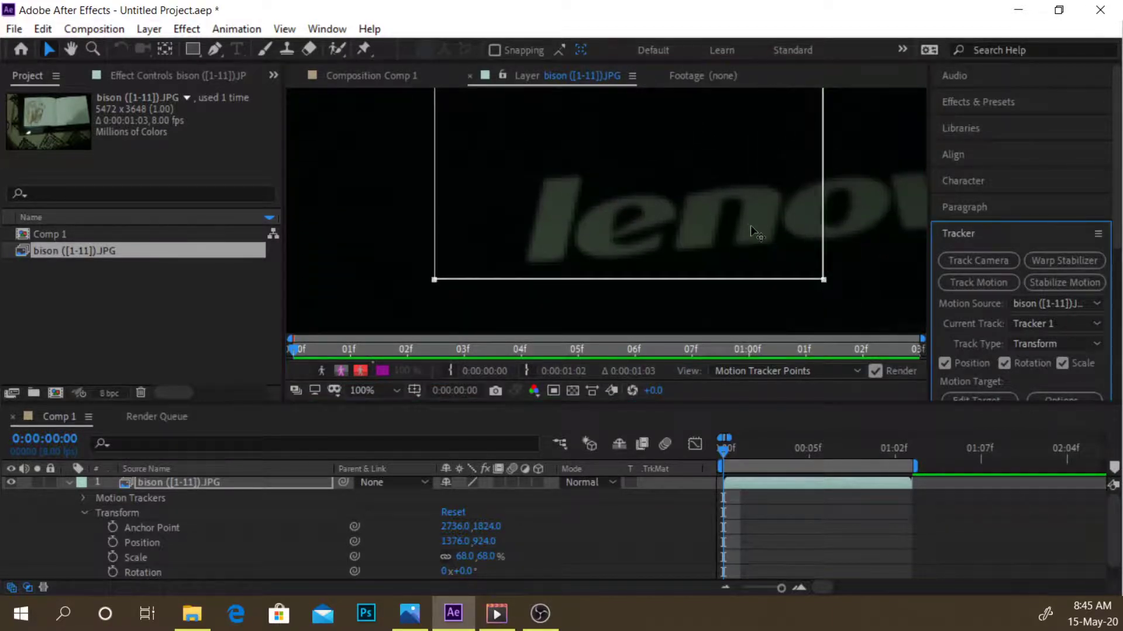
left_click(70, 49)
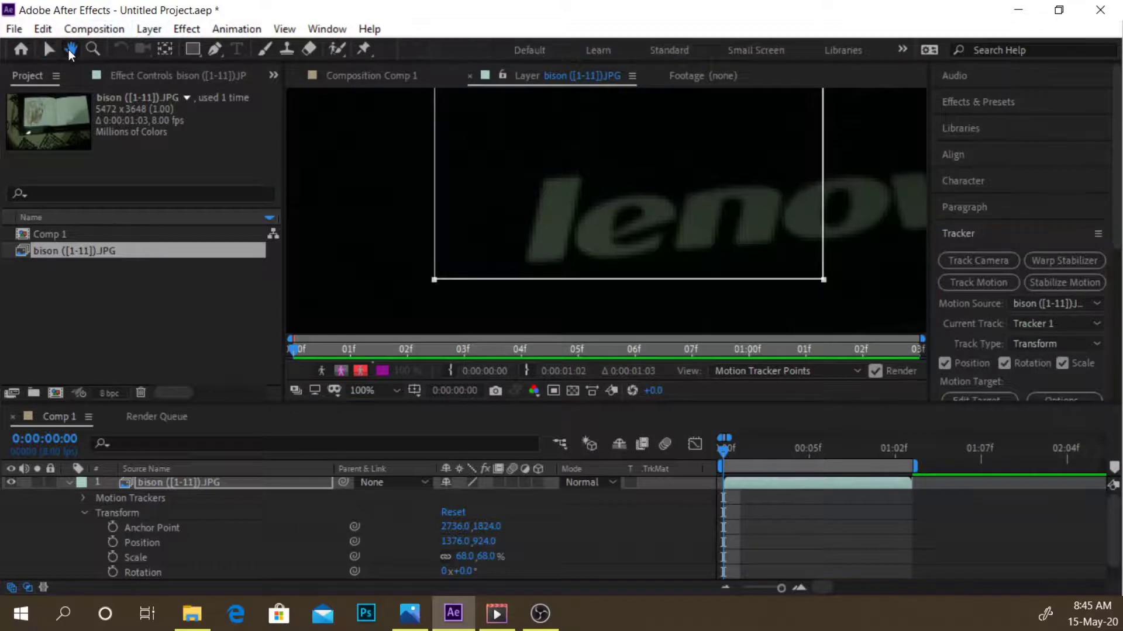
- Enlarge Track Point 2's feature region around the notebook's centre fold at the page's lower edge and nudge the point onto the fold corner
left_click_drag(654, 146, 602, 283)
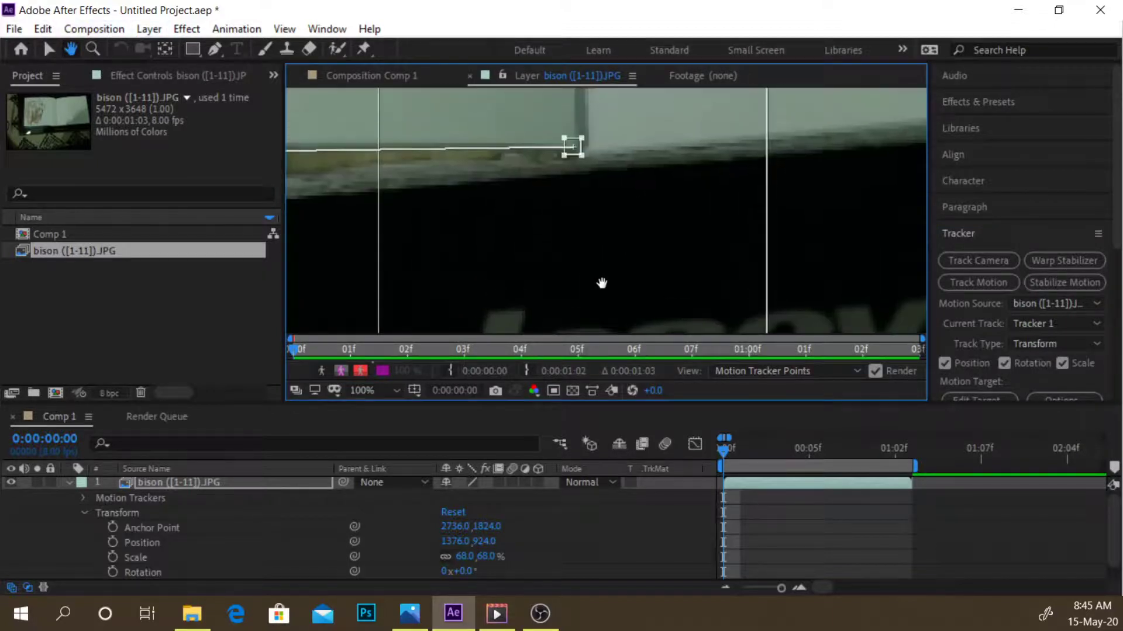
left_click_drag(608, 190, 624, 243)
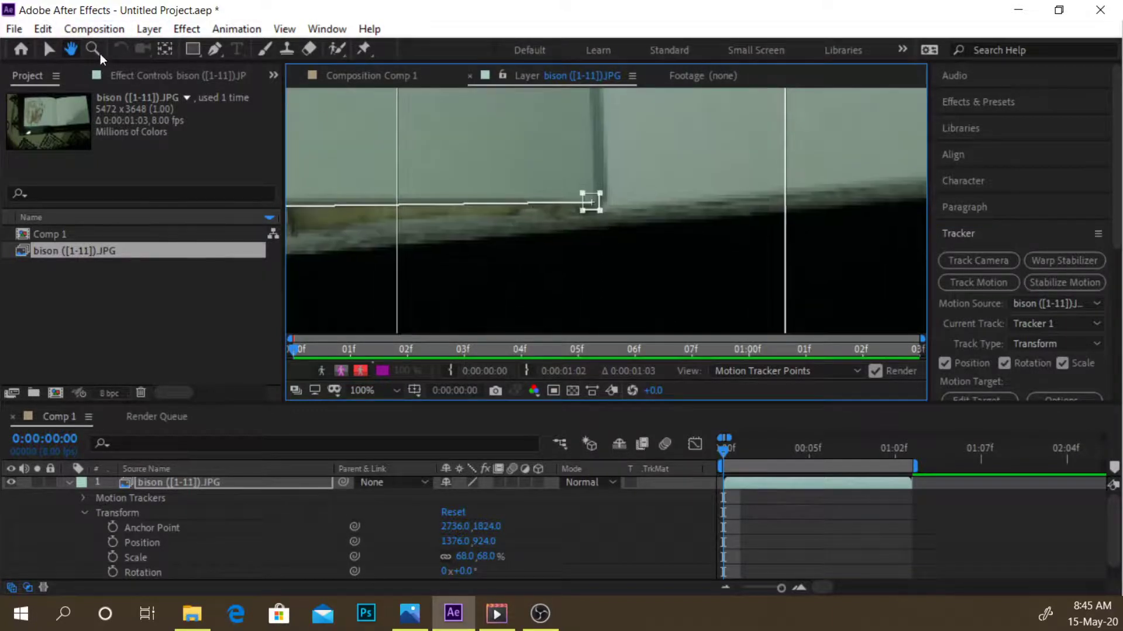
left_click(48, 49)
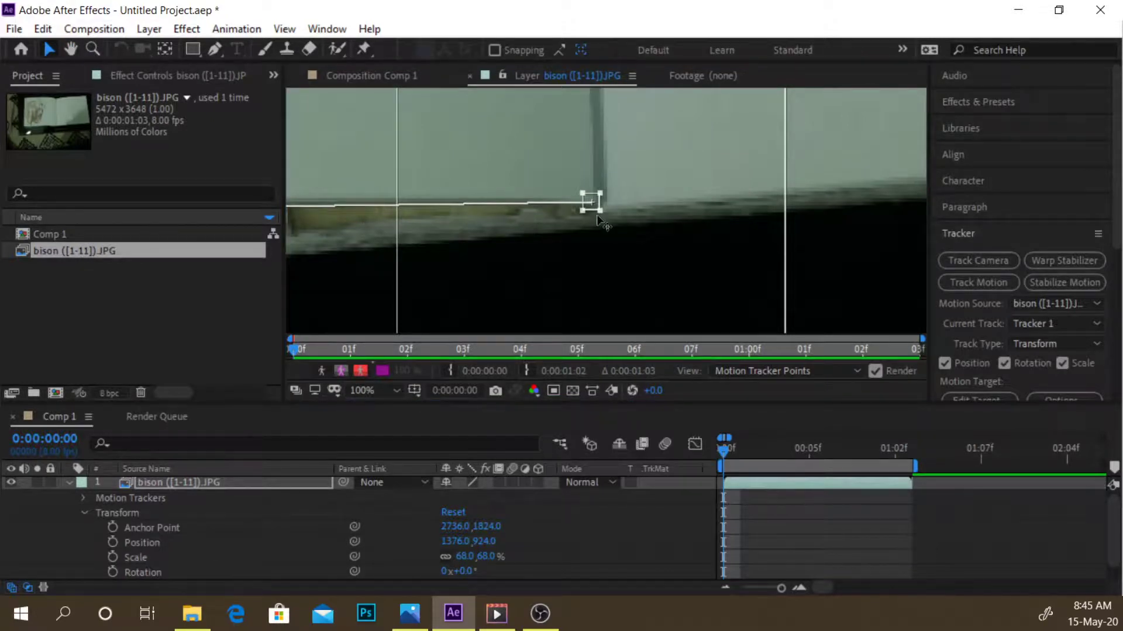
left_click_drag(599, 209, 647, 248)
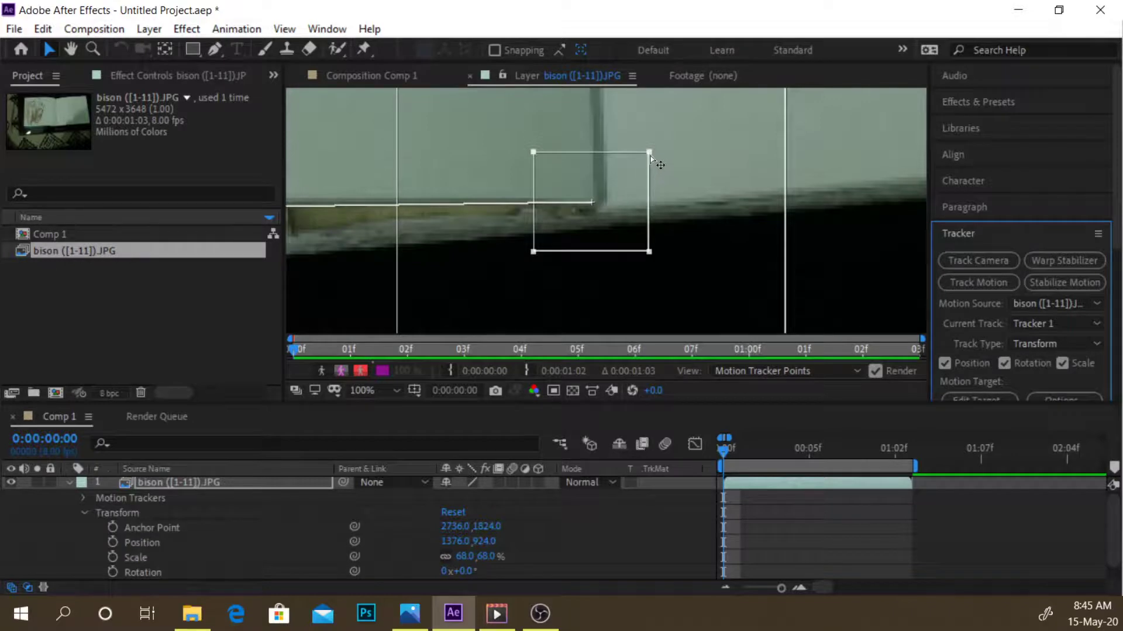
left_click_drag(650, 157, 651, 155)
left_click_drag(643, 161, 641, 163)
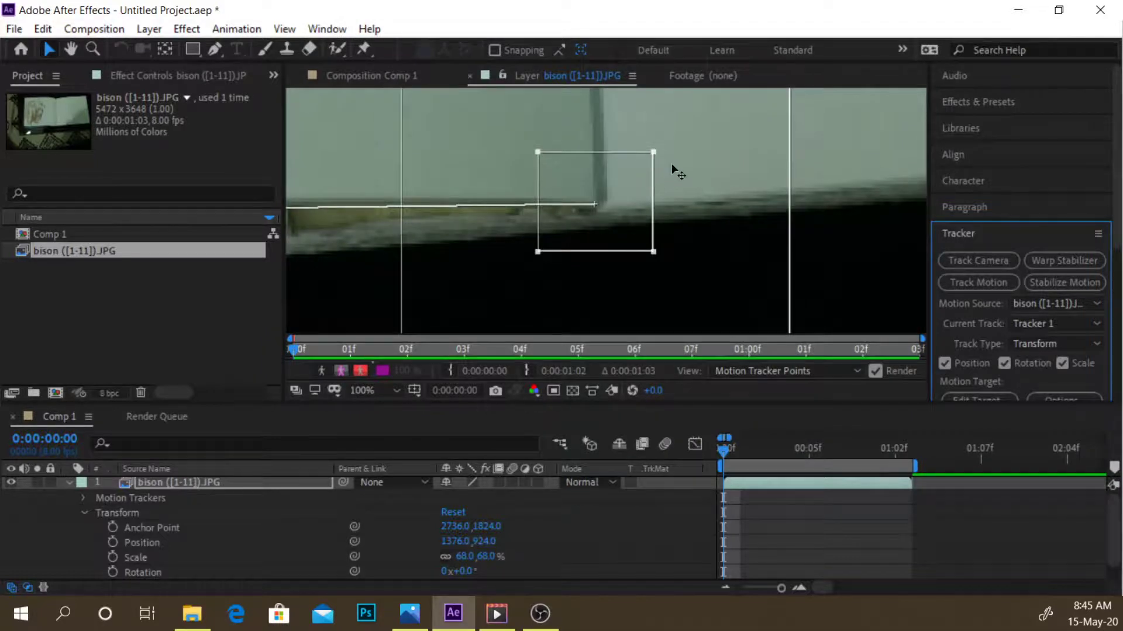
- Widen Track Point 2's search region well beyond the Lenovo logo and slightly enlarge its feature region around the fold corner
key("comma")
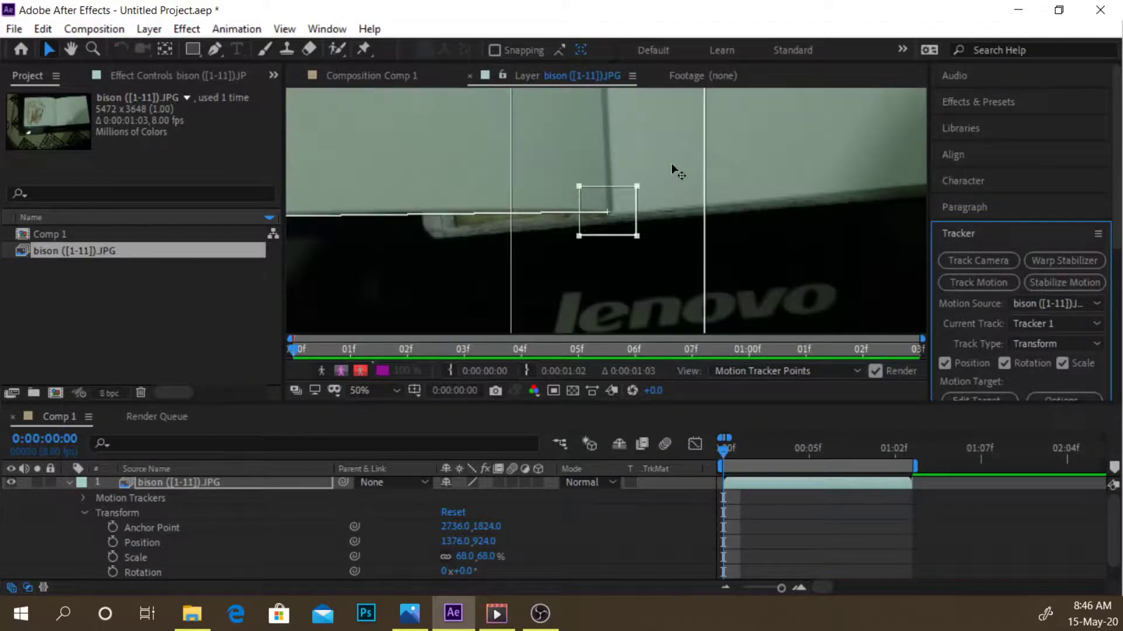
key("comma")
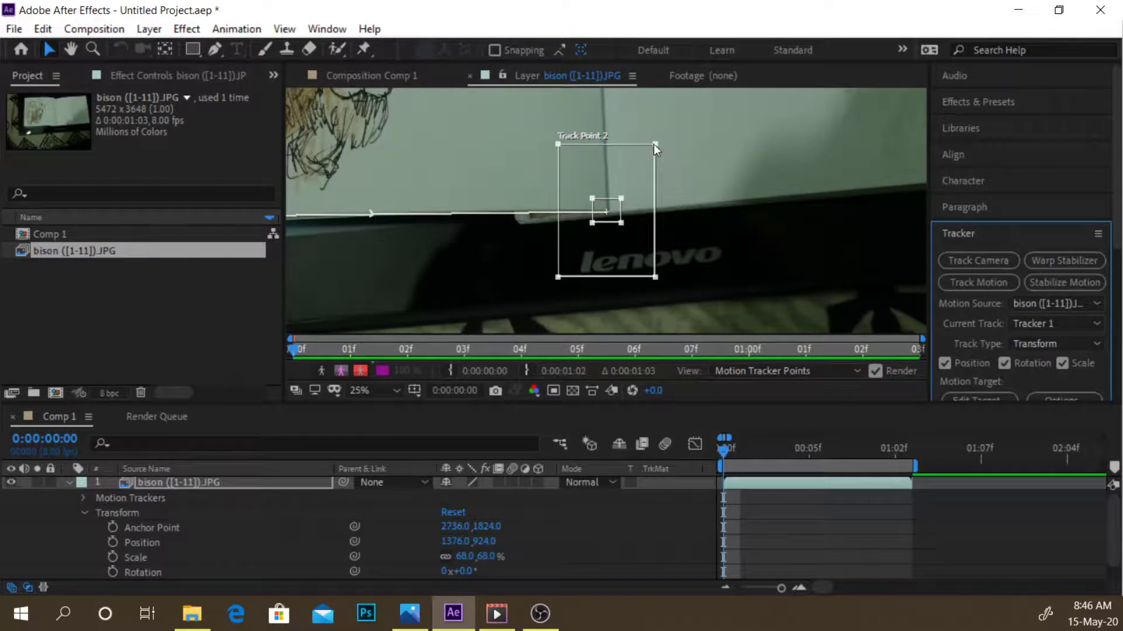
left_click_drag(654, 144, 732, 121)
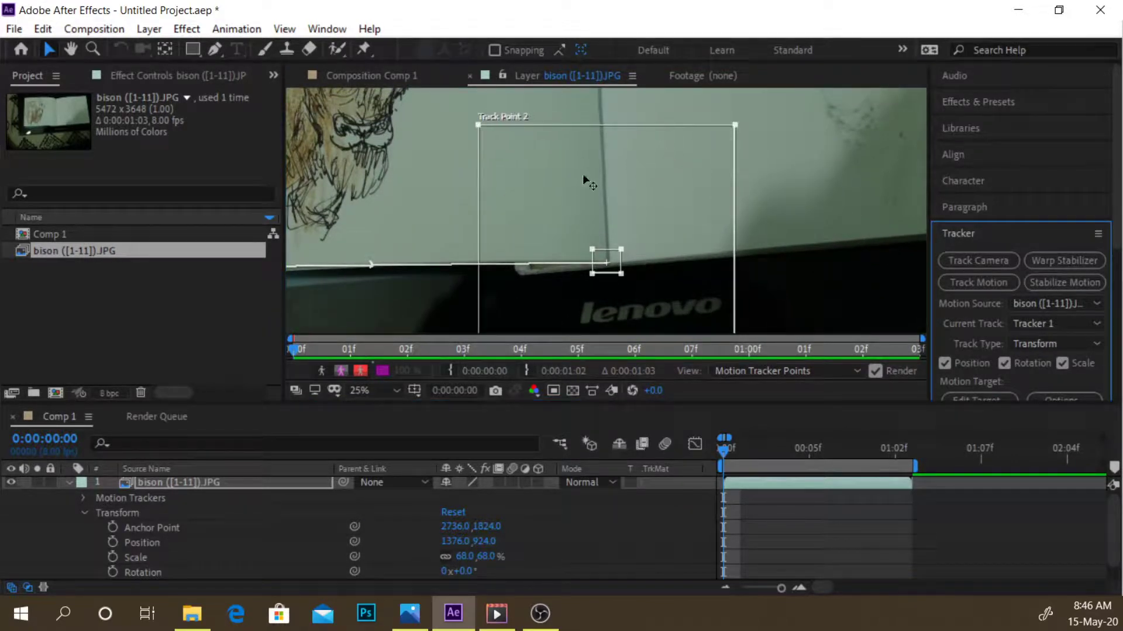
left_click(623, 251)
left_click_drag(622, 249, 625, 246)
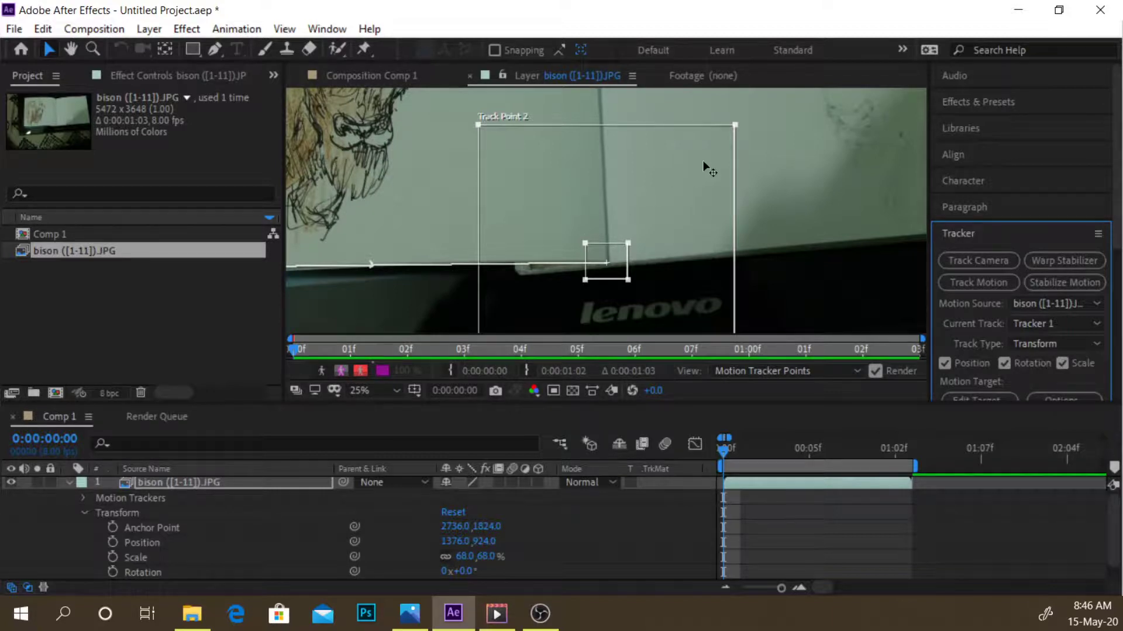
left_click_drag(736, 125, 756, 116)
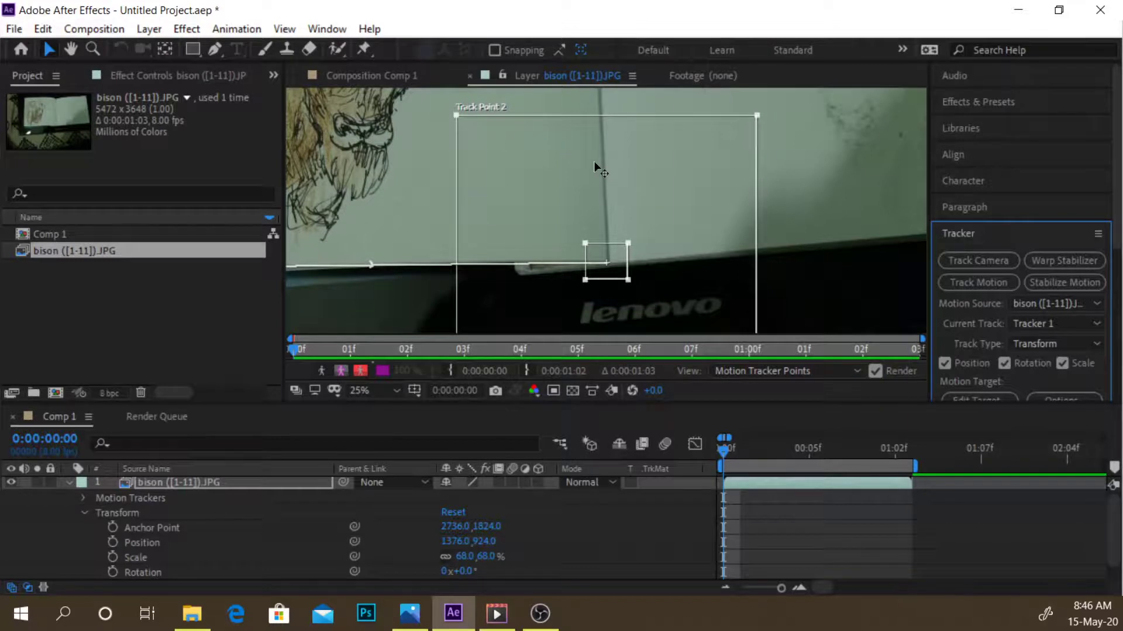
- Shrink Track Point 2's search and feature regions to about the size of Track Point 1's regions
scroll(594, 167, "down", 4)
scroll(594, 167, "up", 2)
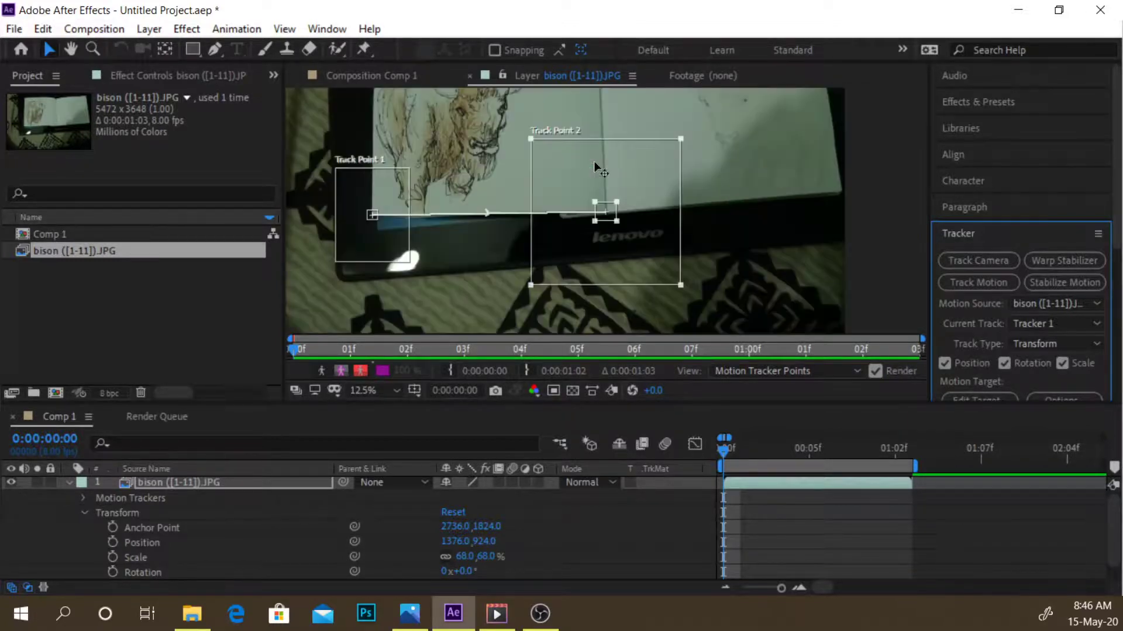
left_click_drag(681, 139, 662, 152)
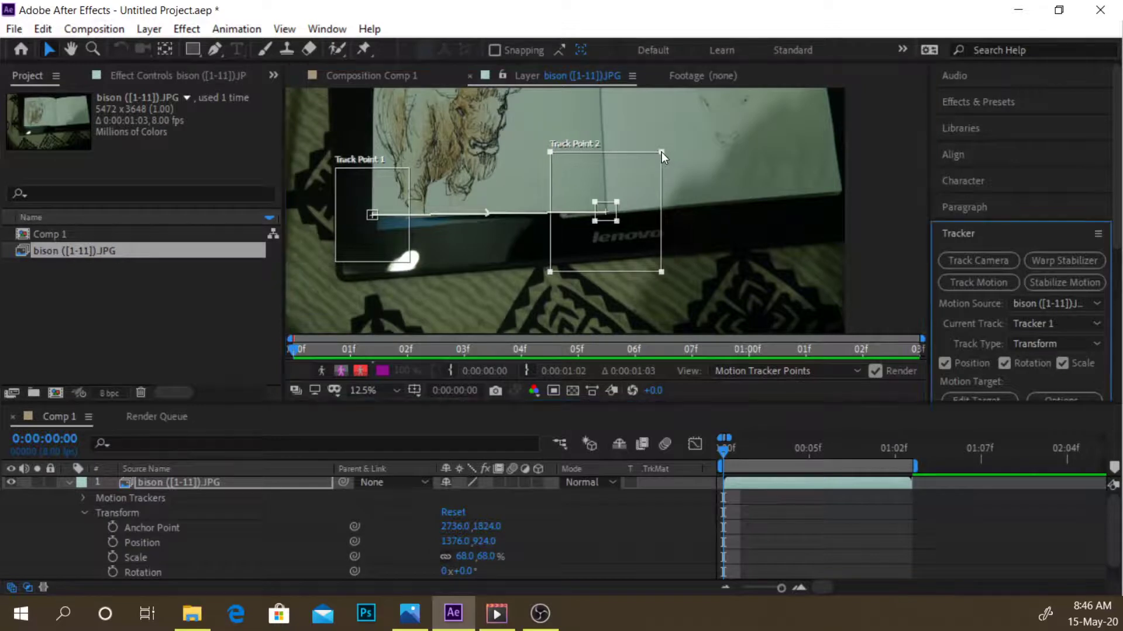
left_click(617, 202)
left_click_drag(660, 154, 648, 163)
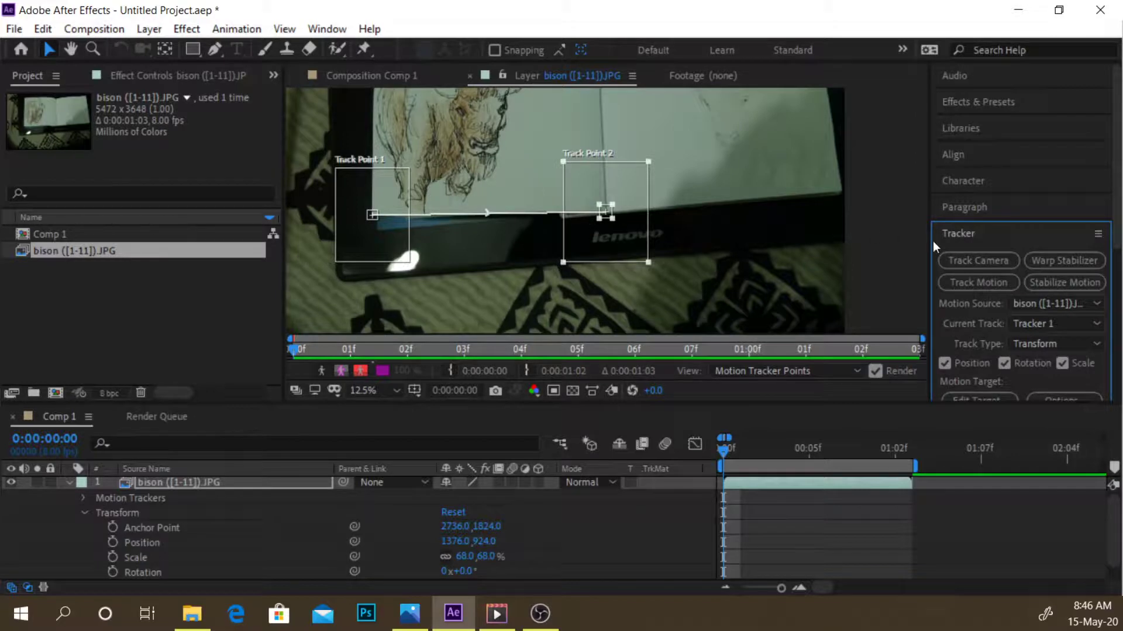
- Change Tracker 1's track type to Stabilize
scroll(1033, 265, "down", 4)
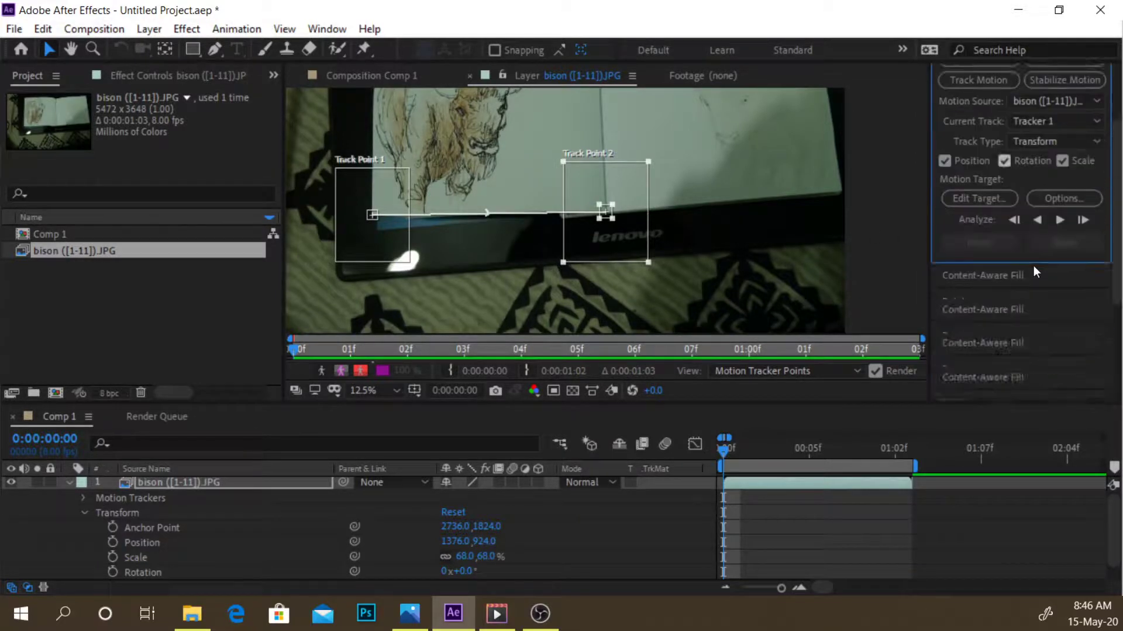
scroll(1033, 266, "down", 2)
scroll(1033, 272, "up", 3)
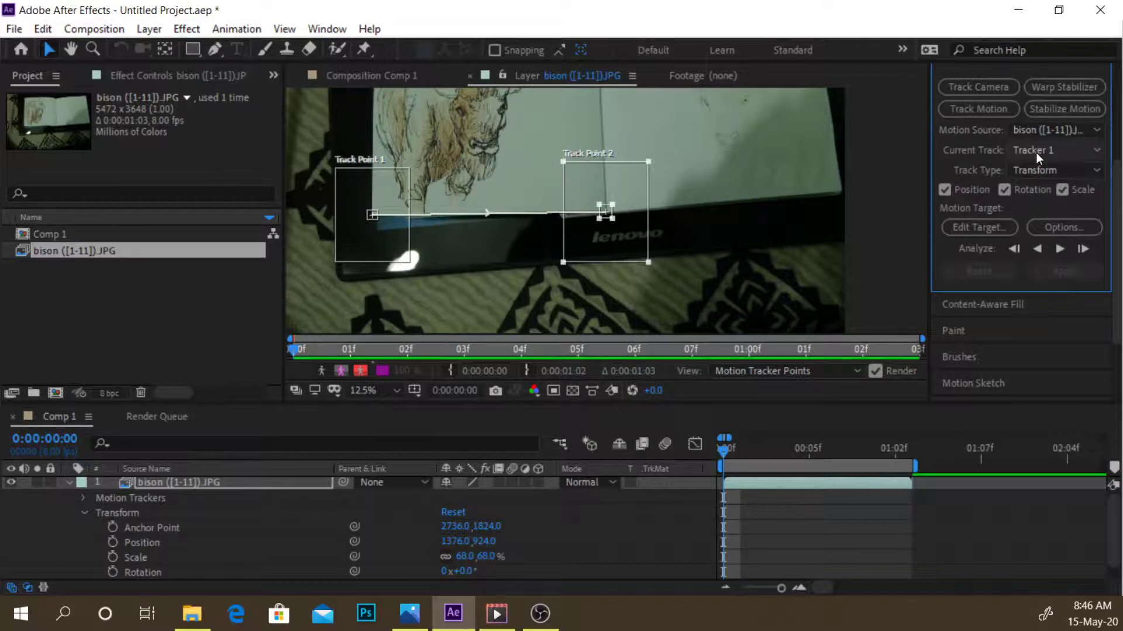
left_click(1038, 169)
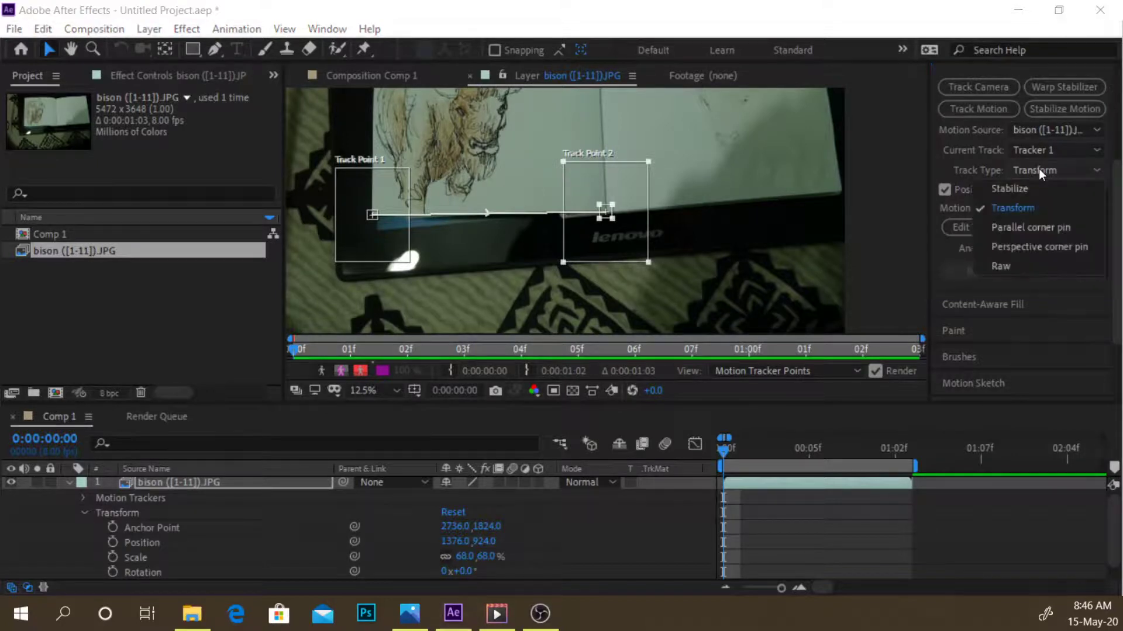
left_click(1039, 190)
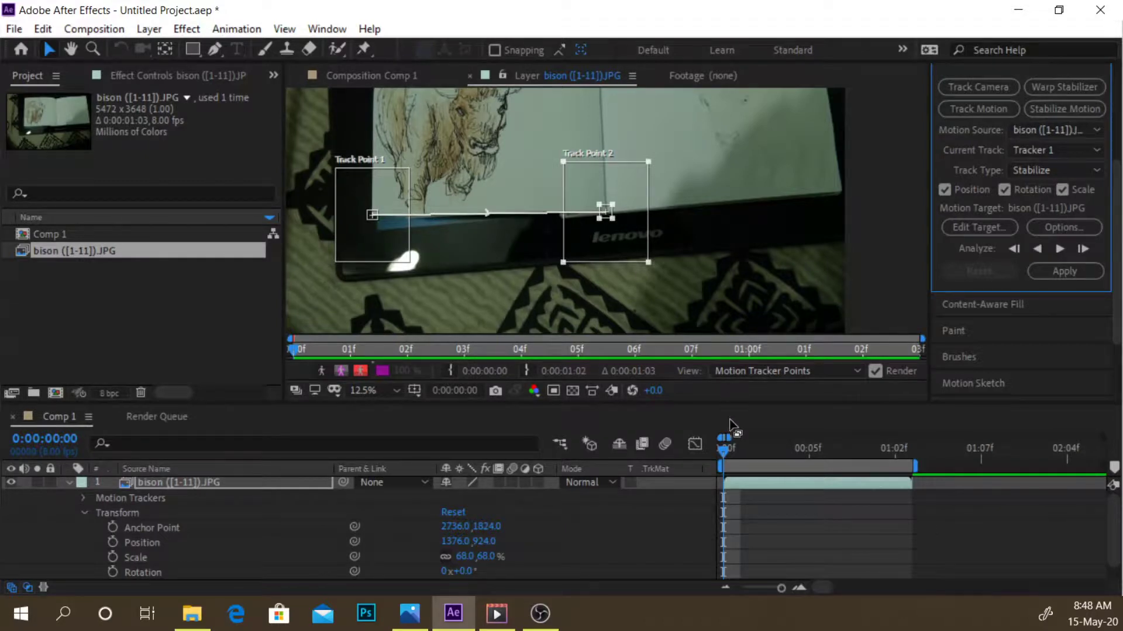
- Compare the track points with the page at 0:00:00:05, return to 0:00:00:00 and start analyzing Tracker 1 forward
left_click(725, 450)
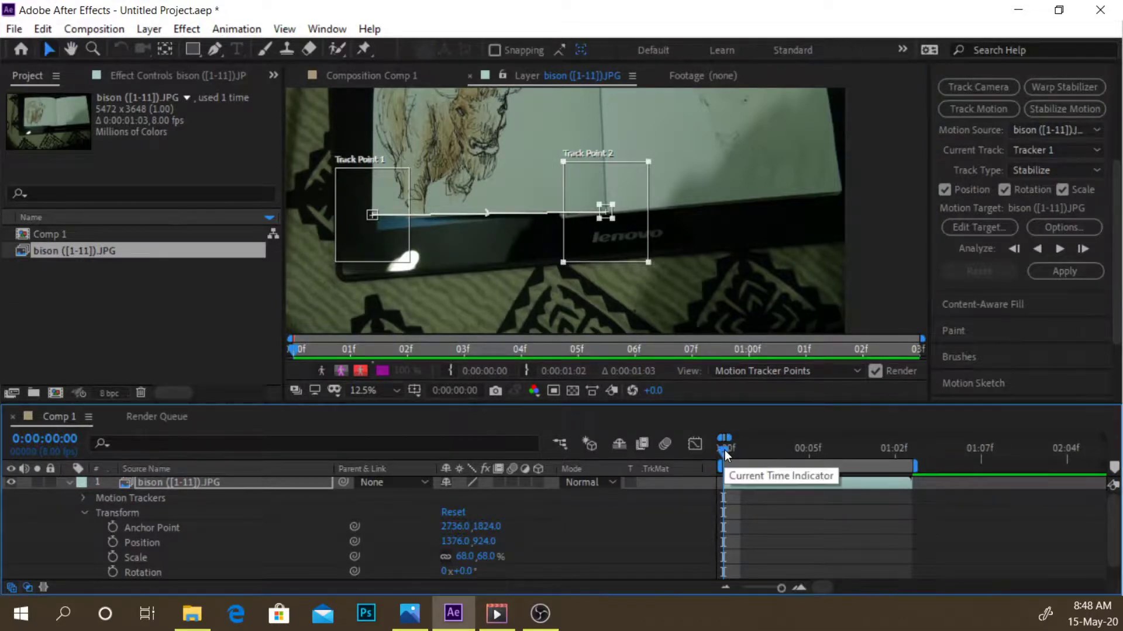
left_click_drag(725, 450, 805, 446)
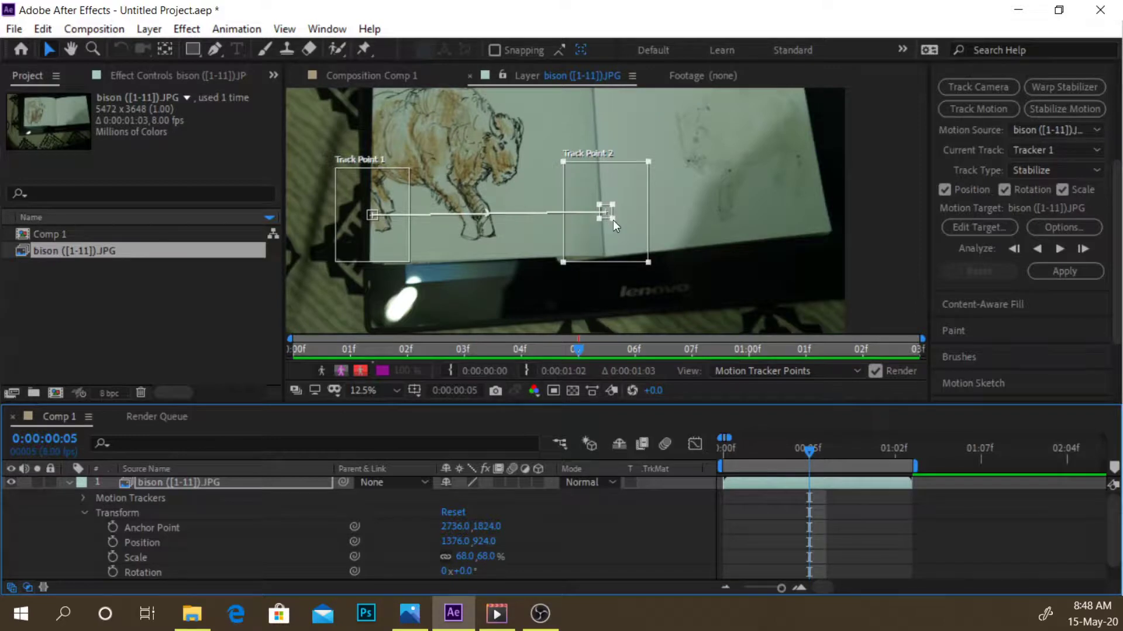
left_click_drag(811, 454, 710, 452)
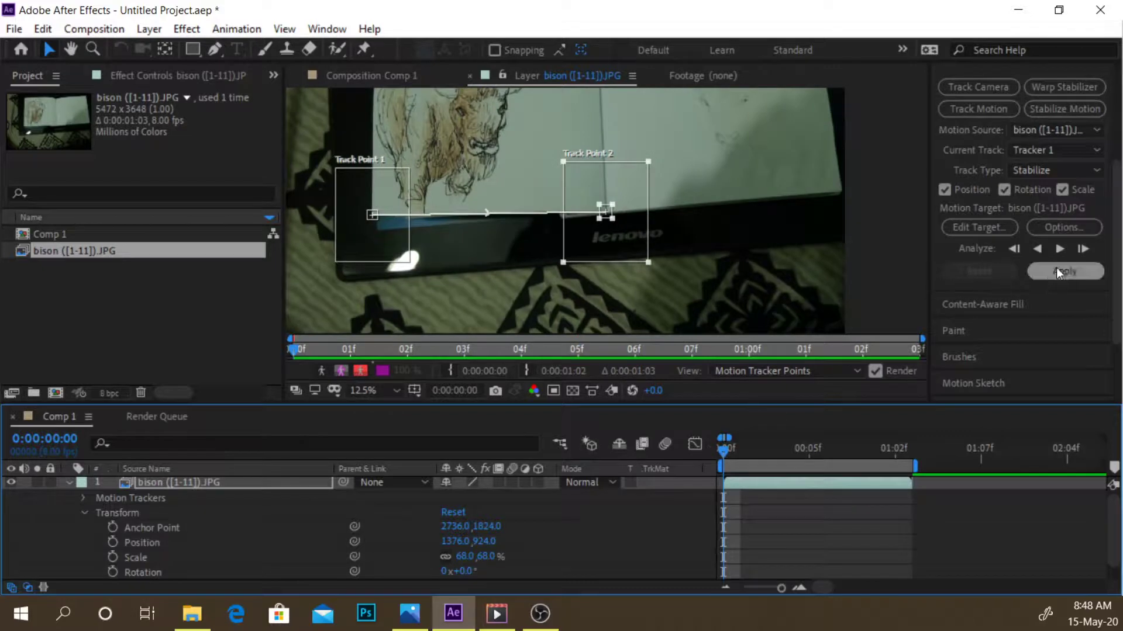
left_click(1059, 249)
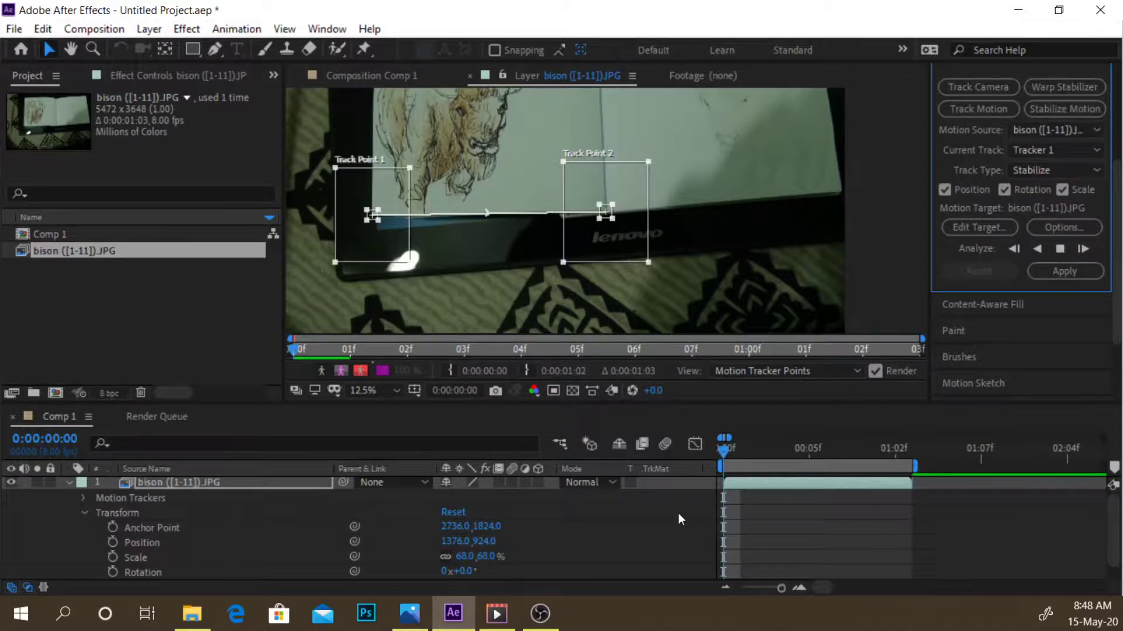
left_click(496, 613)
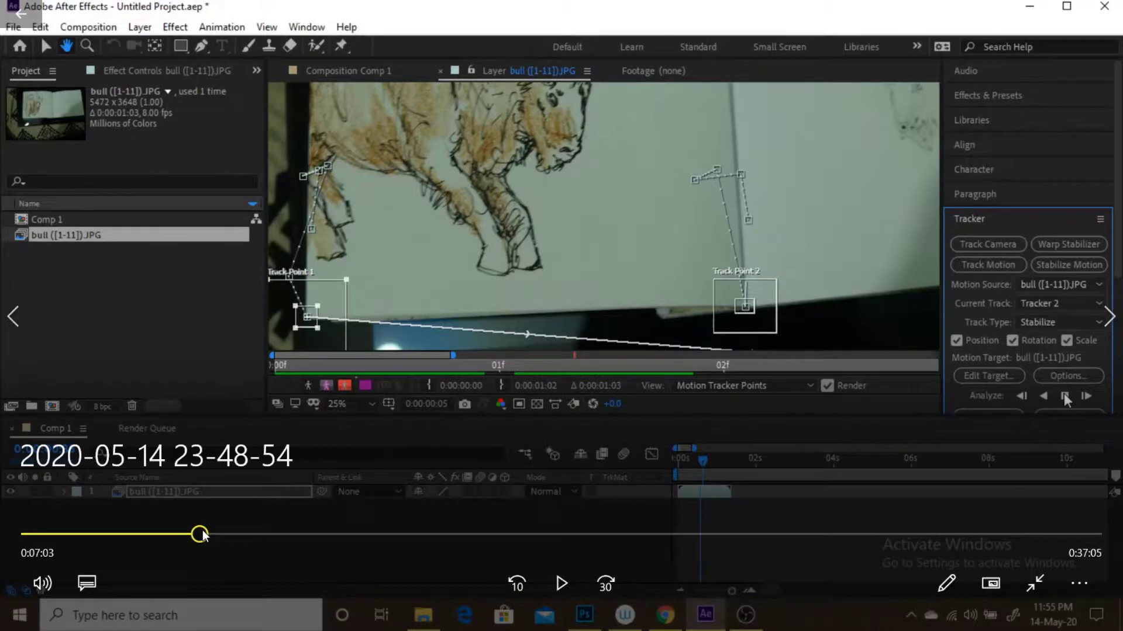
left_click_drag(202, 530, 179, 535)
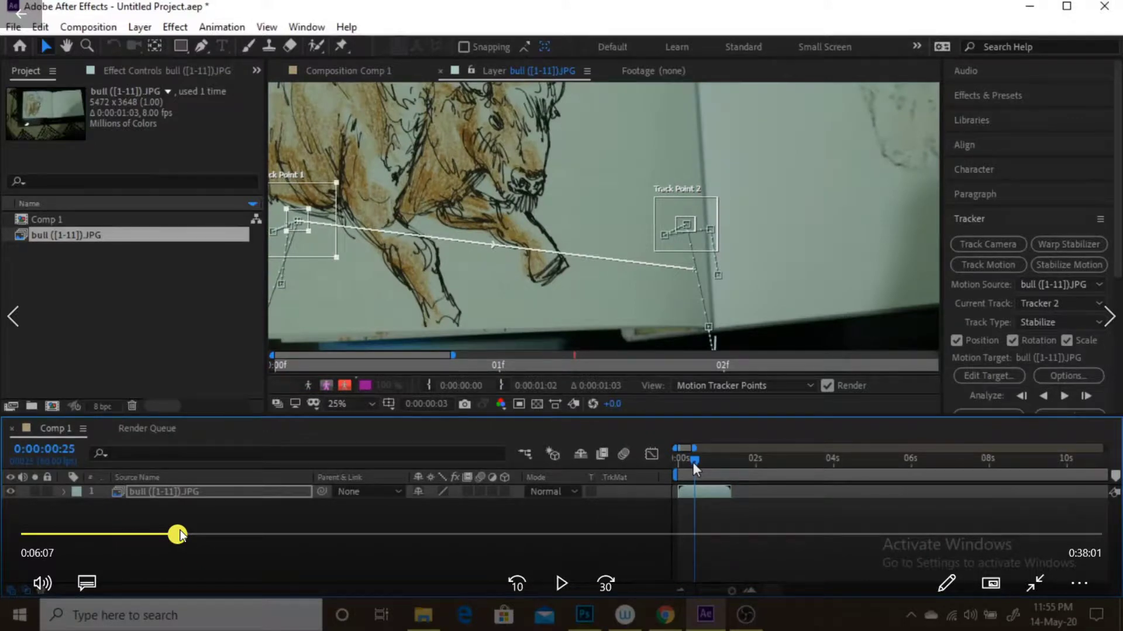
left_click_drag(179, 535, 180, 535)
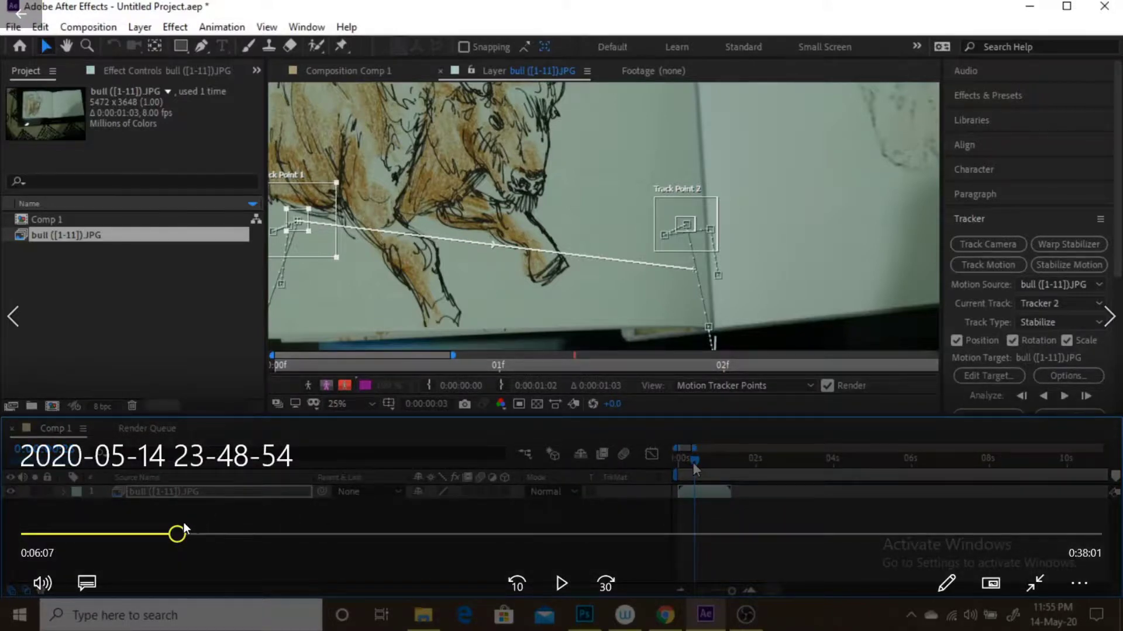
left_click_drag(177, 534, 189, 534)
left_click(559, 586)
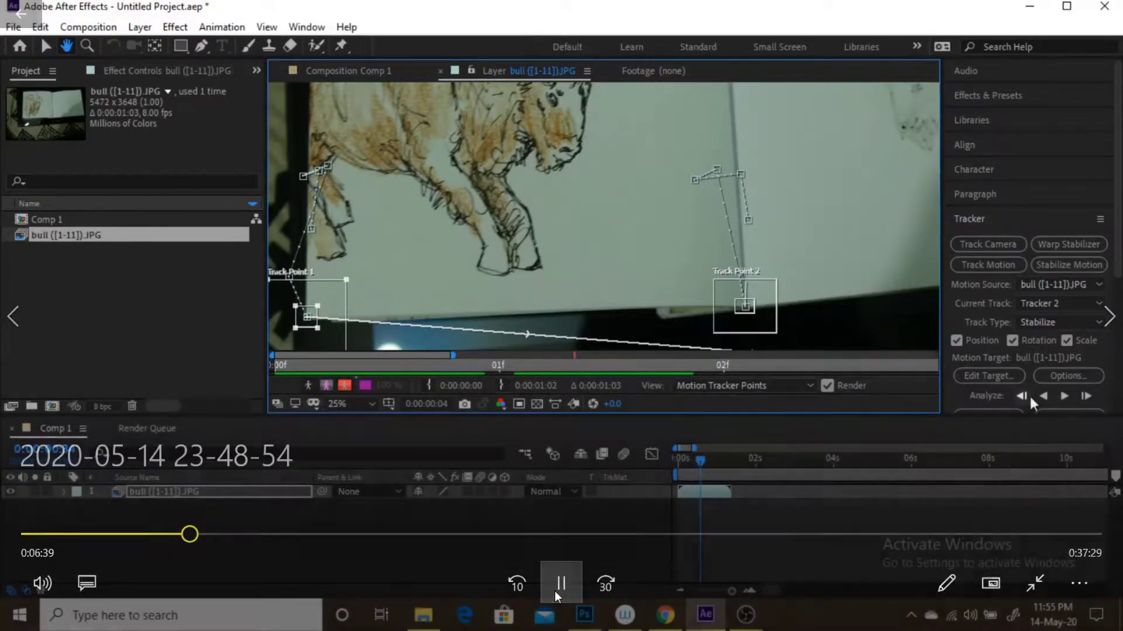
mouse_move(503, 338)
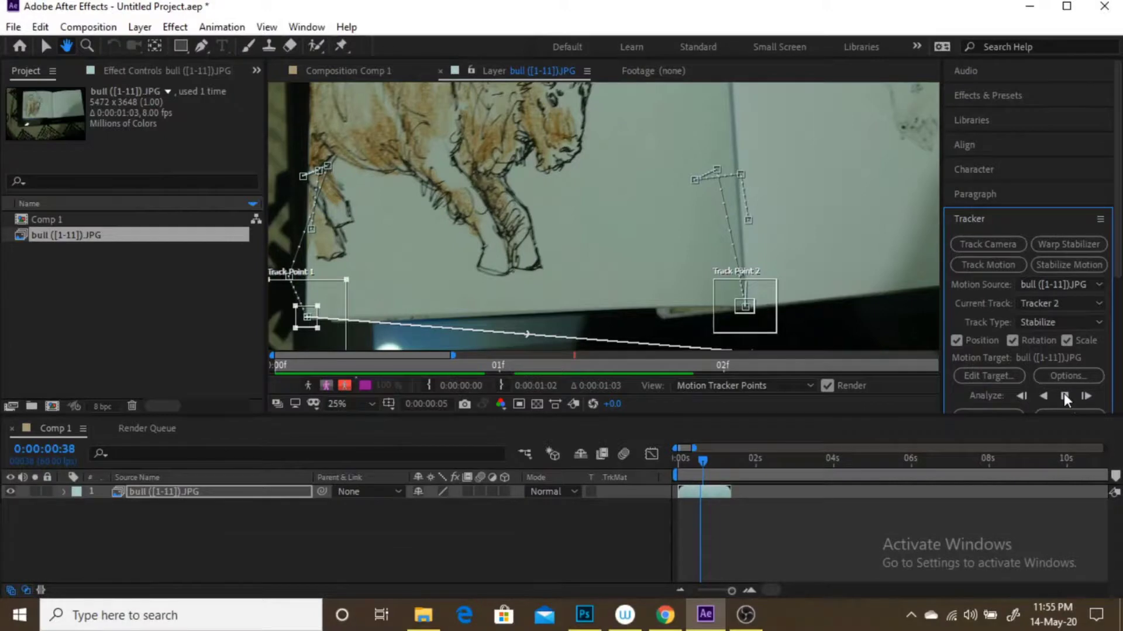
mouse_move(684, 374)
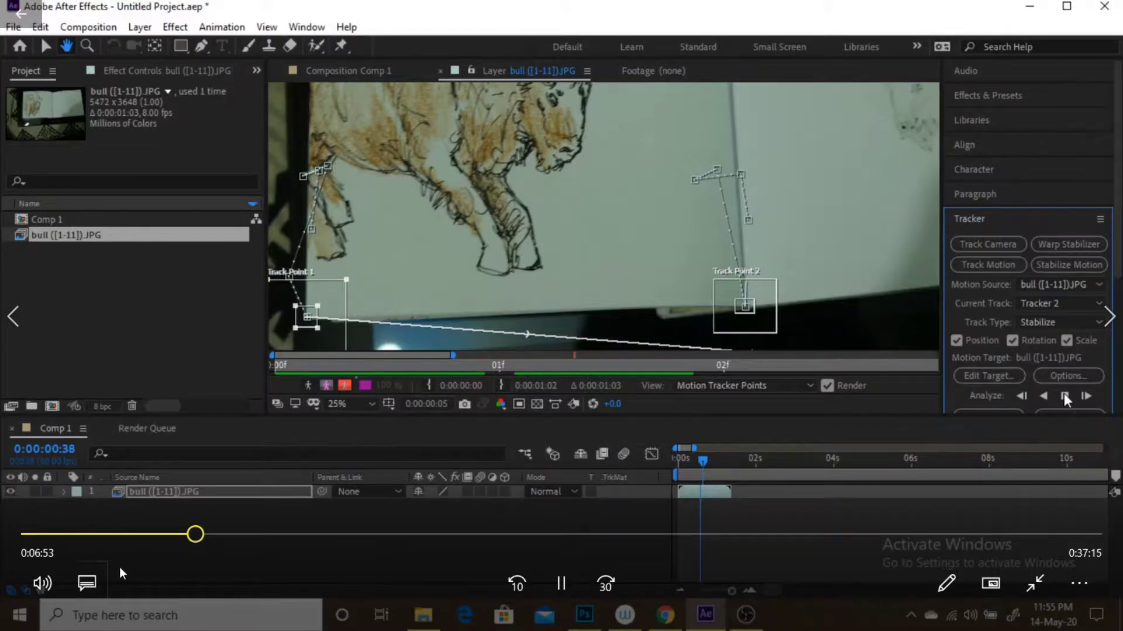
- Skim forward through the bull recording, examining how drifting track points are corrected and how the stabilization is applied, and pause playback
left_click_drag(195, 538, 209, 538)
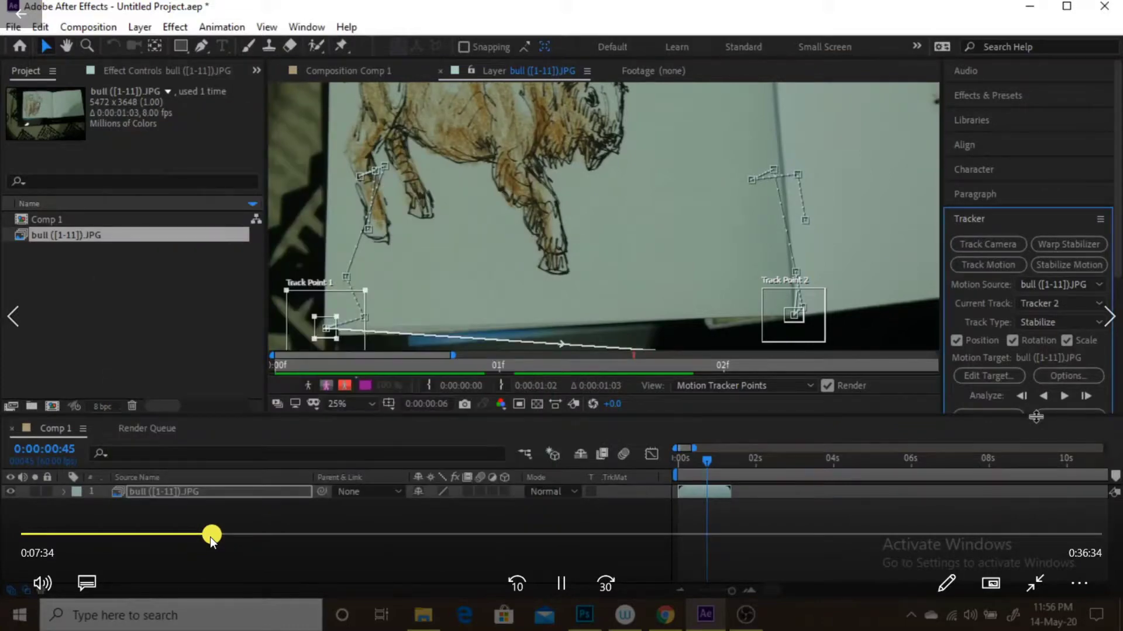
left_click_drag(210, 536, 258, 535)
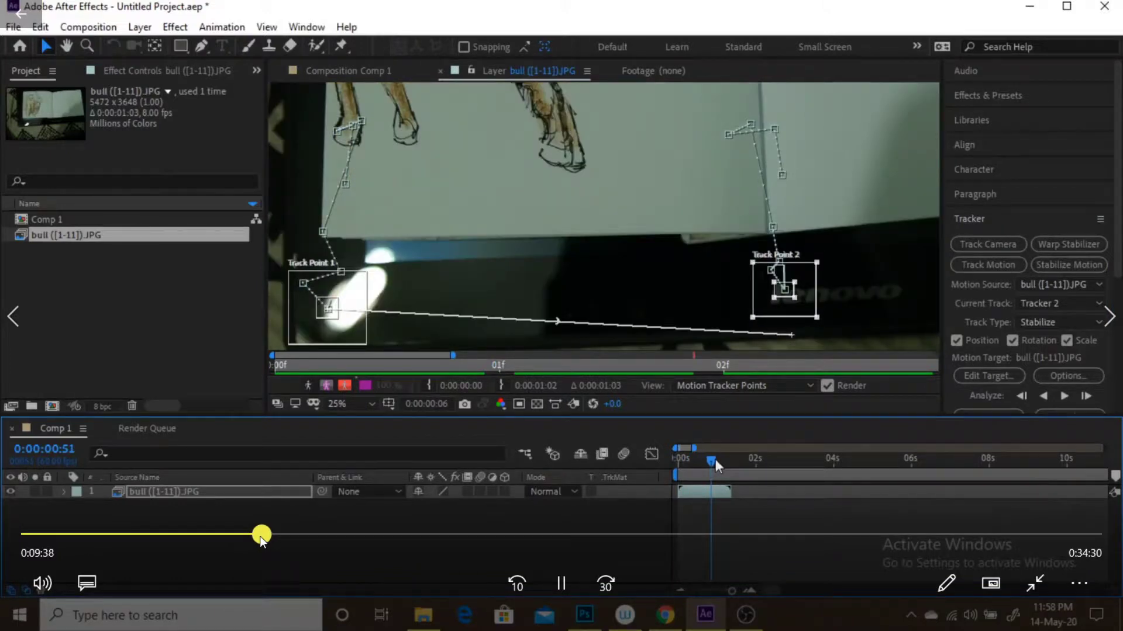
left_click_drag(259, 535, 262, 536)
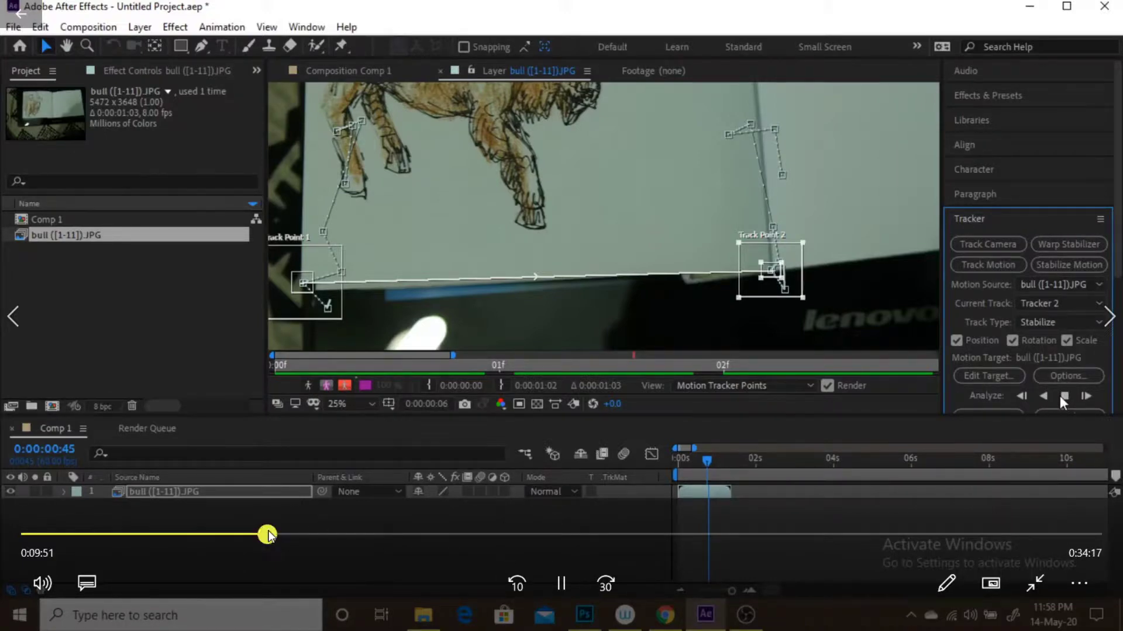
left_click(279, 535)
left_click_drag(279, 534, 345, 536)
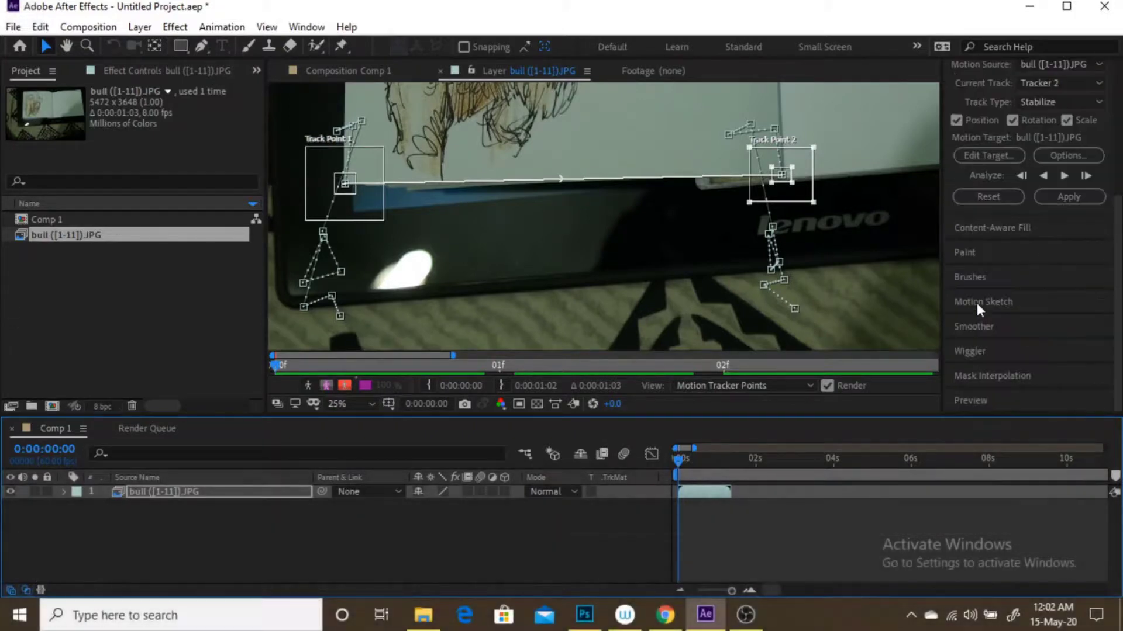
mouse_move(351, 481)
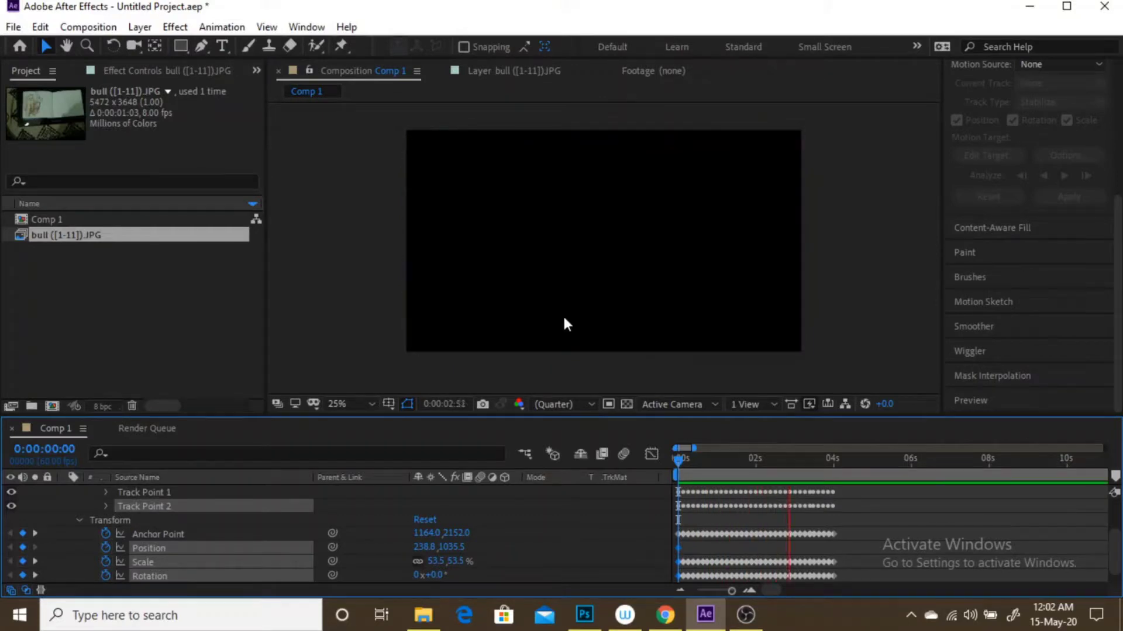
left_click(298, 557)
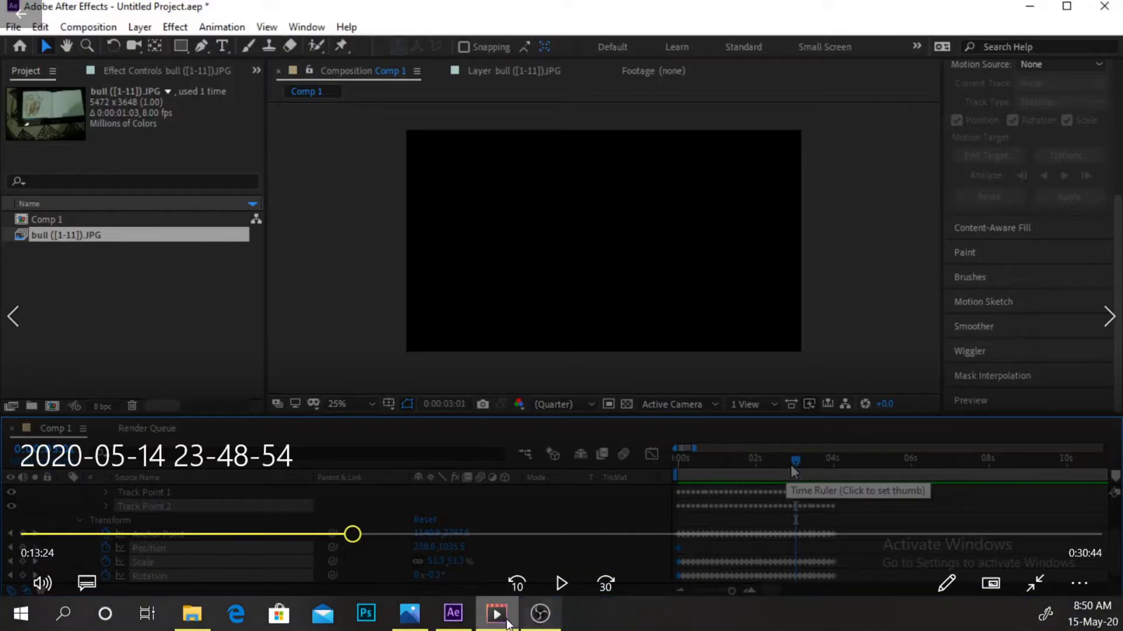
- Switch back to After Effects and open the recent project bison2.aep without saving the changes to the untitled project
left_click(461, 624)
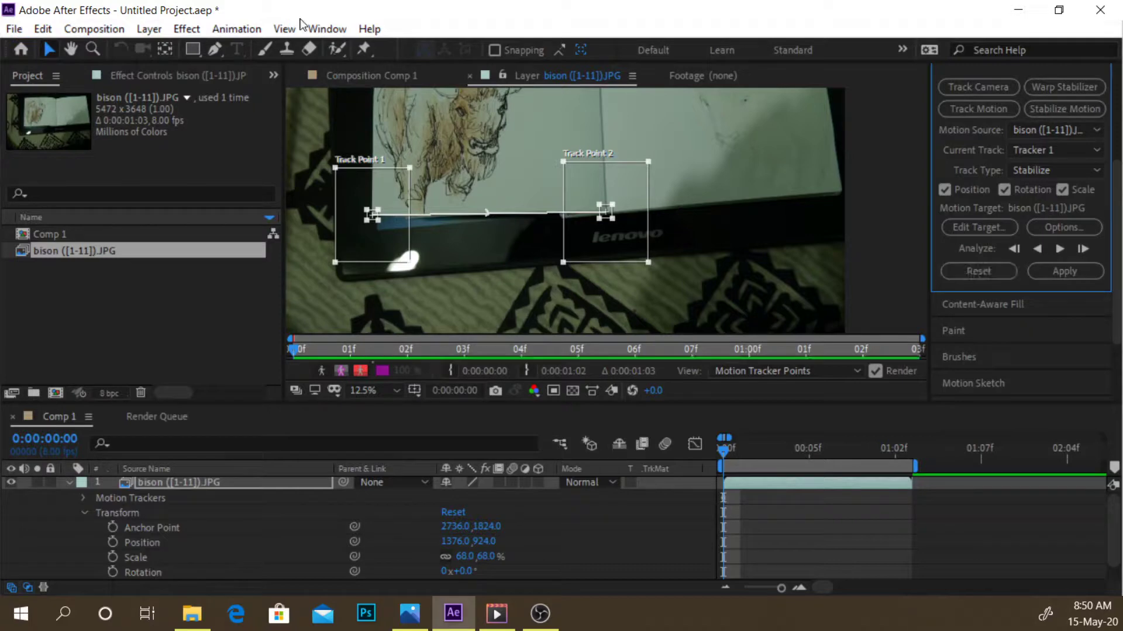
left_click(14, 29)
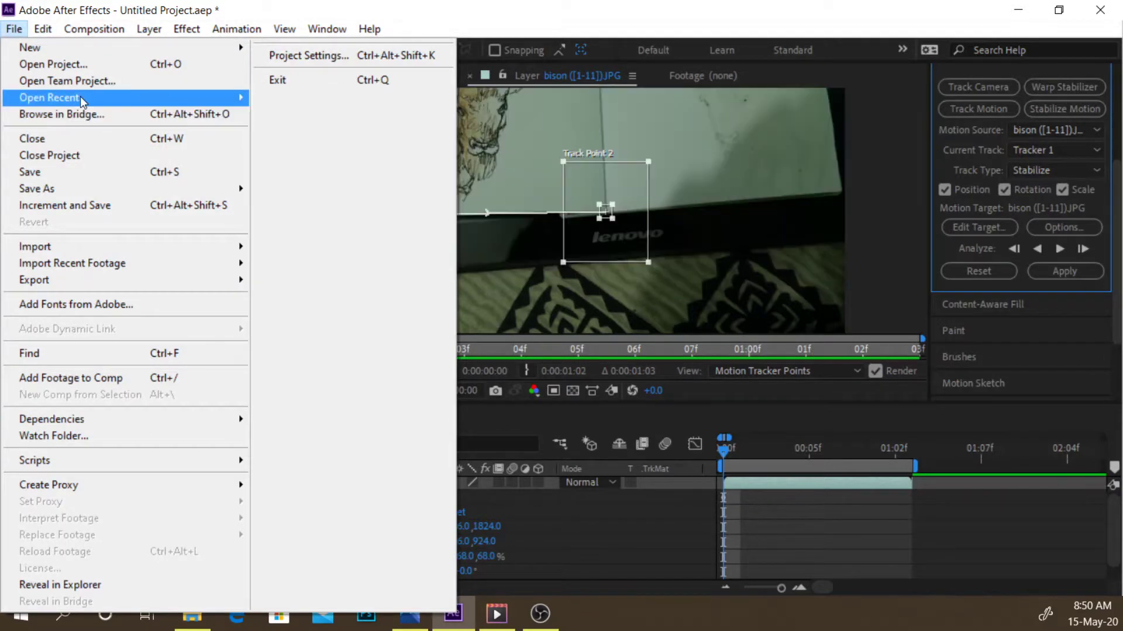
mouse_move(238, 108)
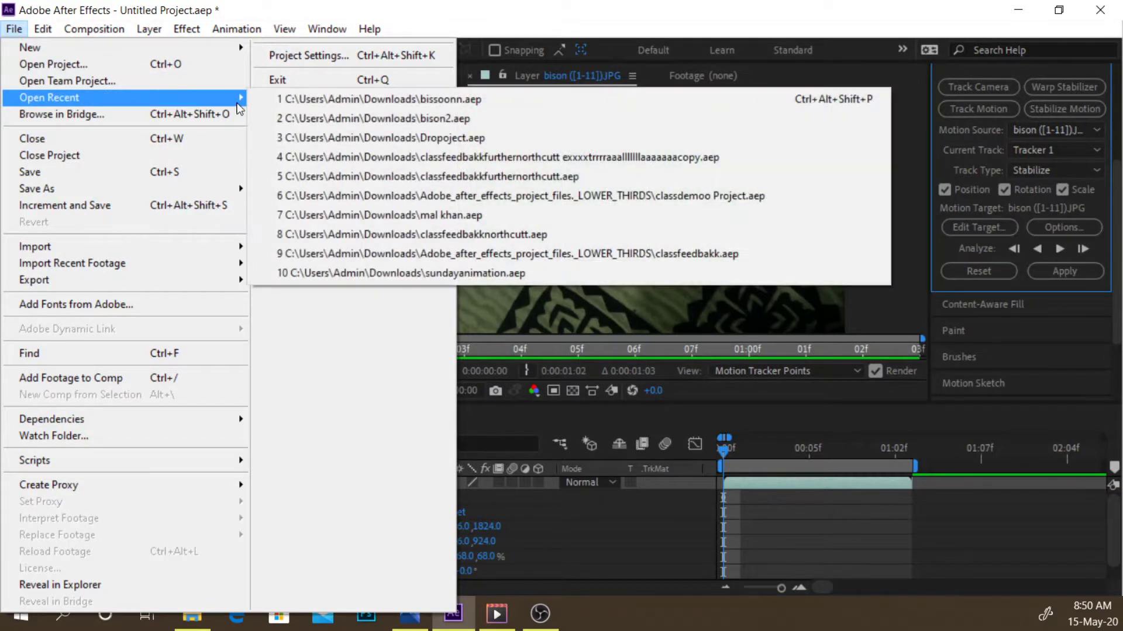
left_click(315, 119)
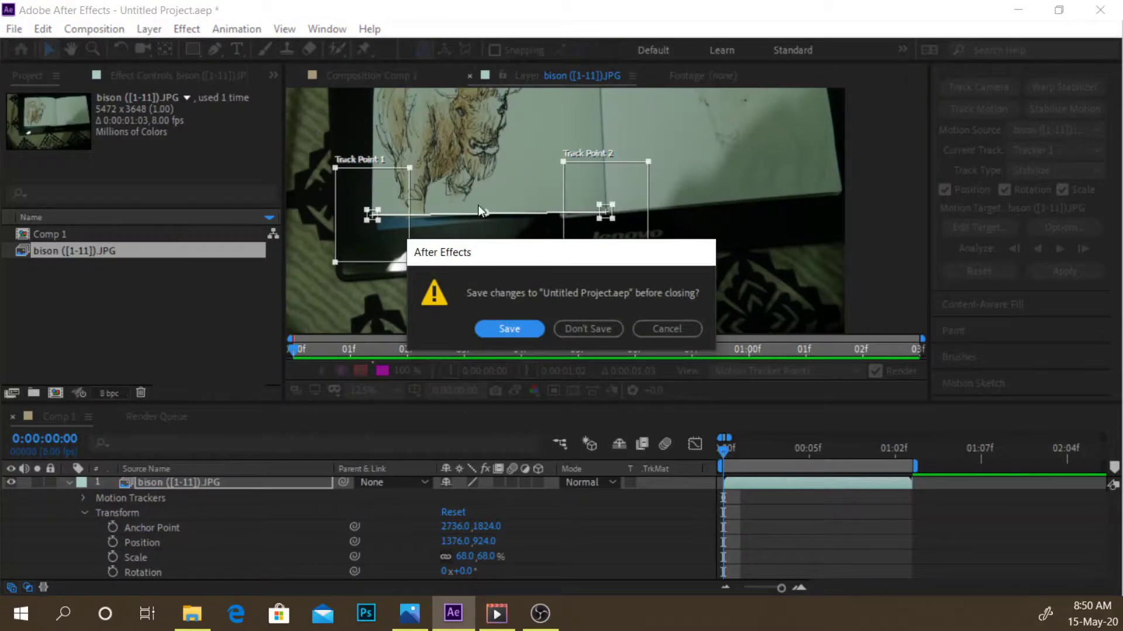
left_click(566, 327)
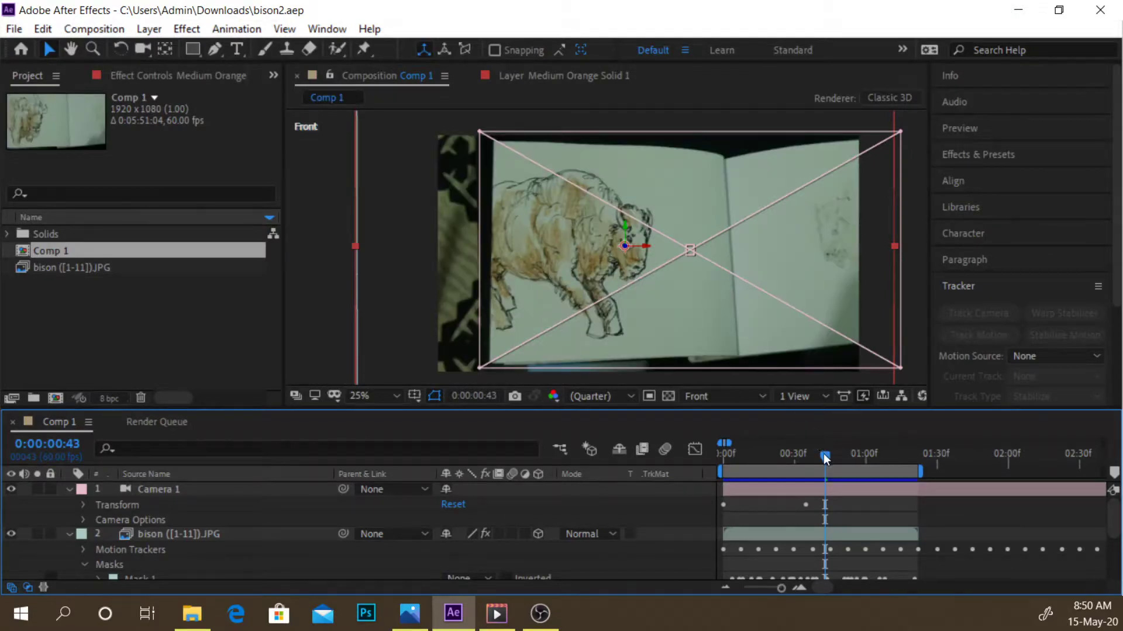
- Preview the stabilized bison animation in Comp 1 from 0:00:00:00 and stop the playback
left_click_drag(823, 454, 693, 458)
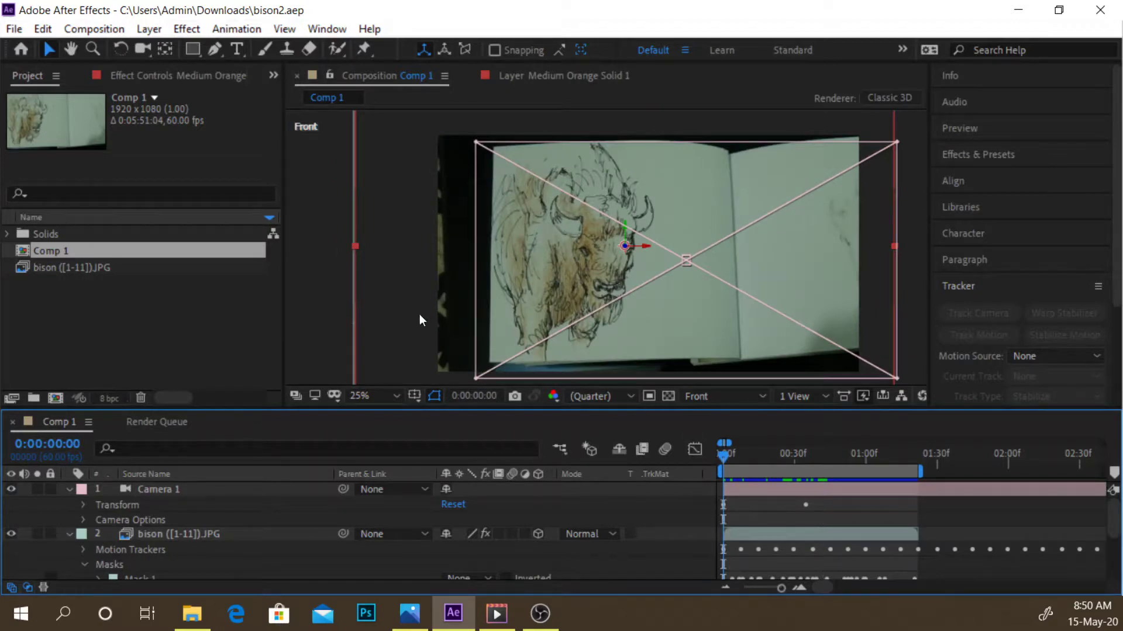
key("space")
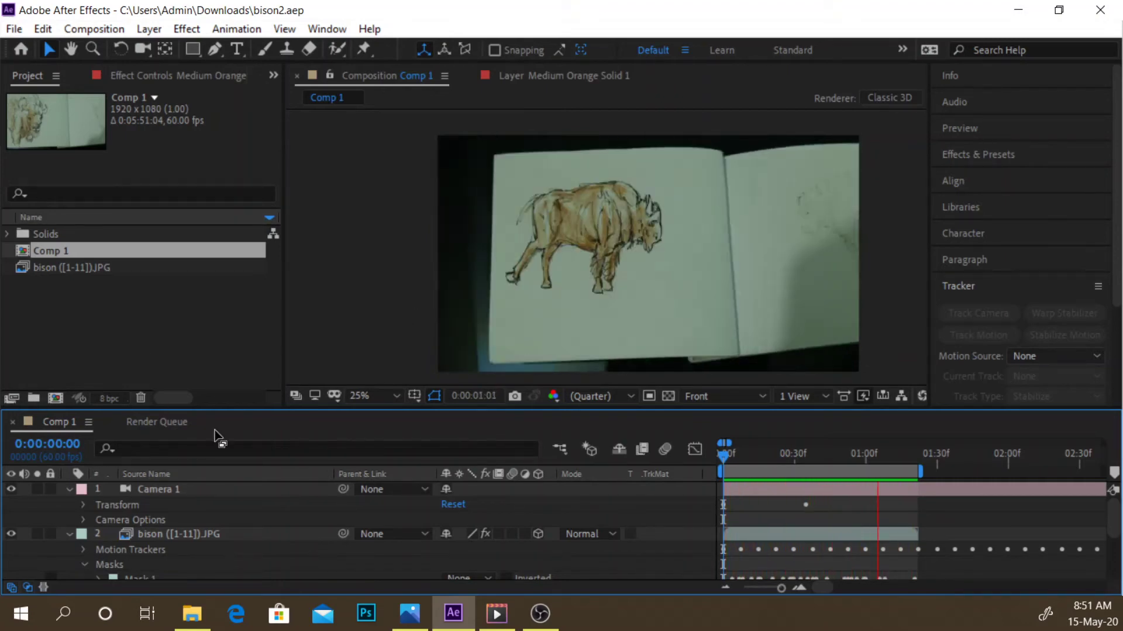
key("space")
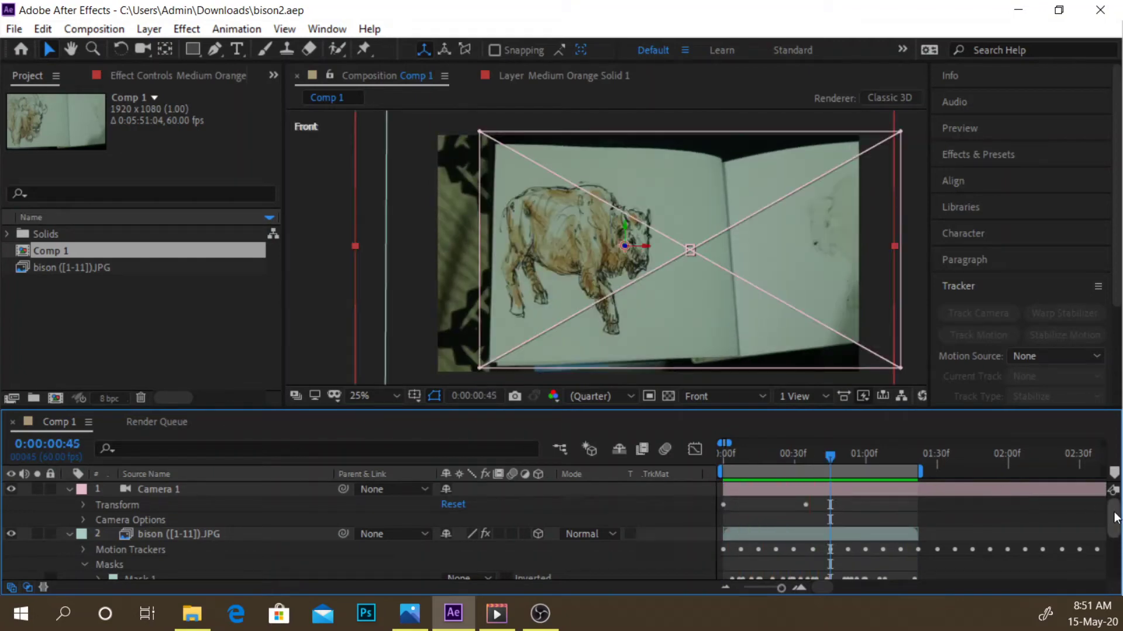
- Expand the bison layer's Transform properties, examine the Anchor Point and Scale keyframes up to 0:00:01:12, and replay the animation
left_click_drag(1114, 517, 1115, 558)
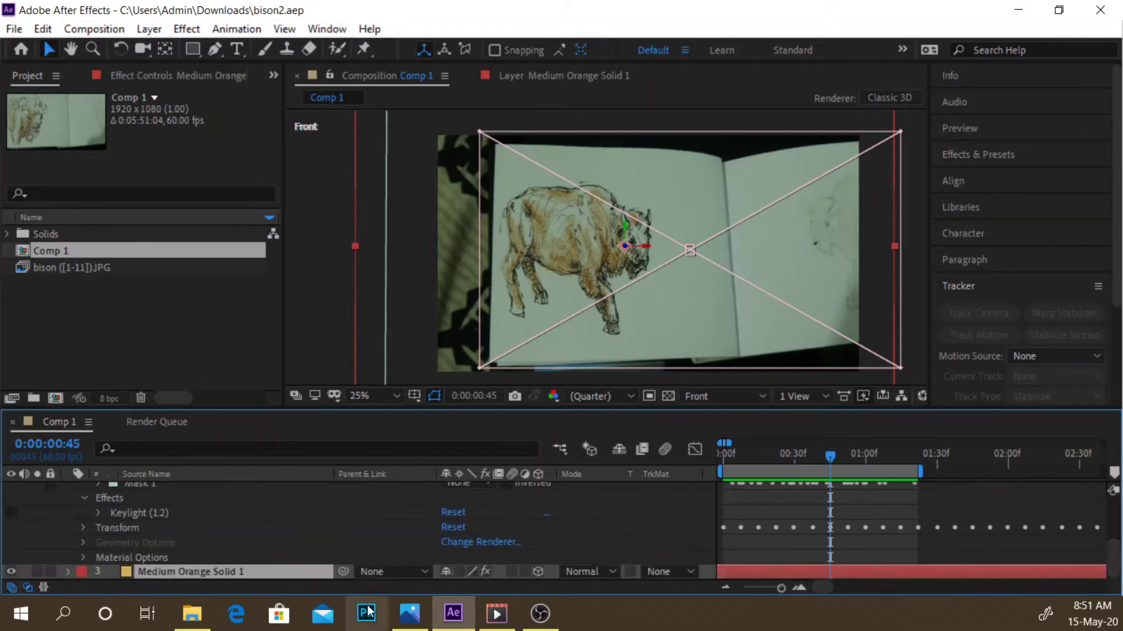
left_click(85, 528)
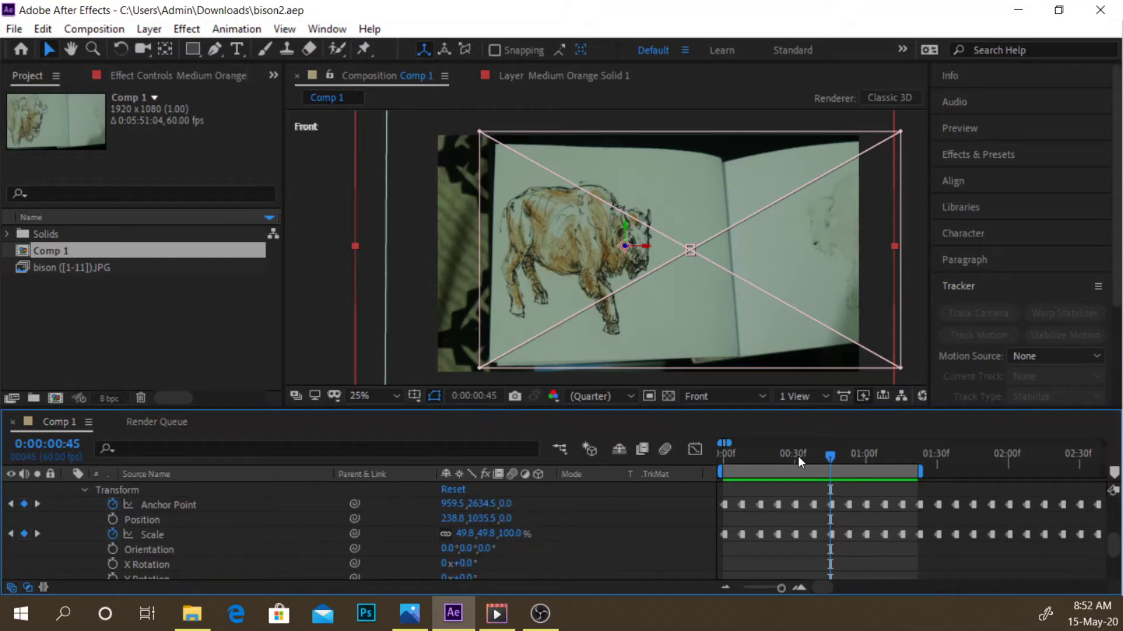
left_click_drag(828, 455, 892, 447)
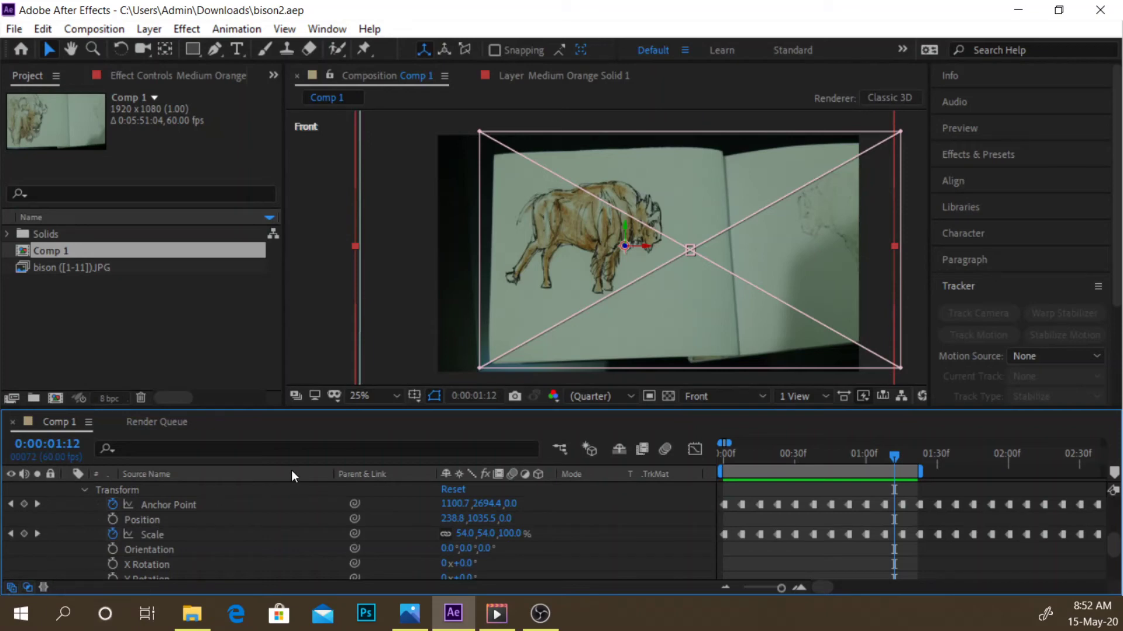
left_click(310, 354)
key("space")
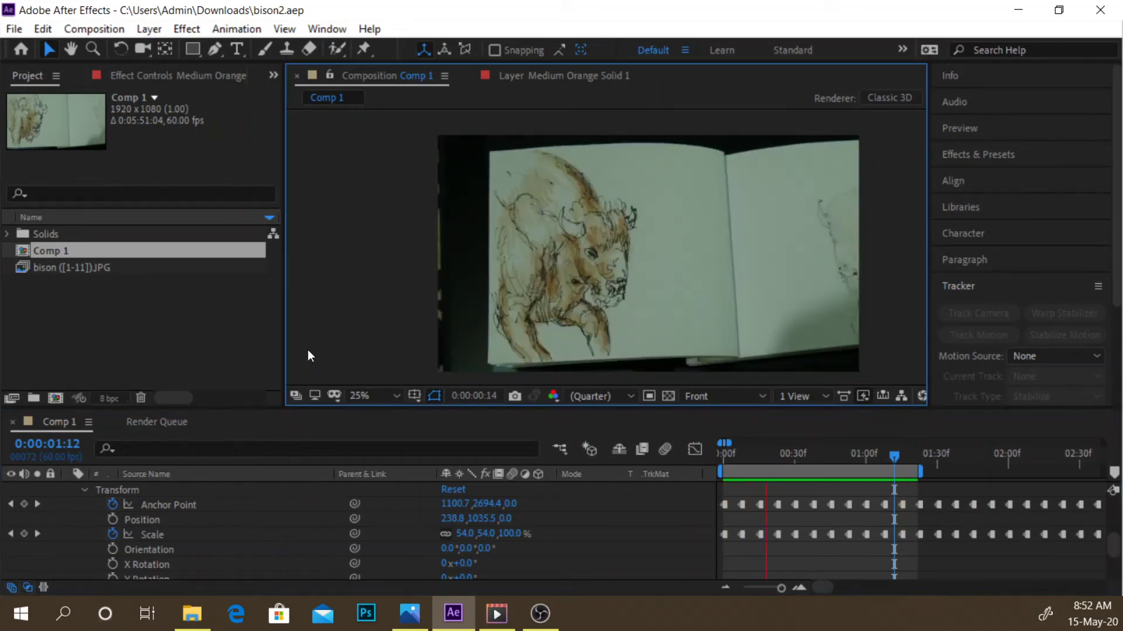